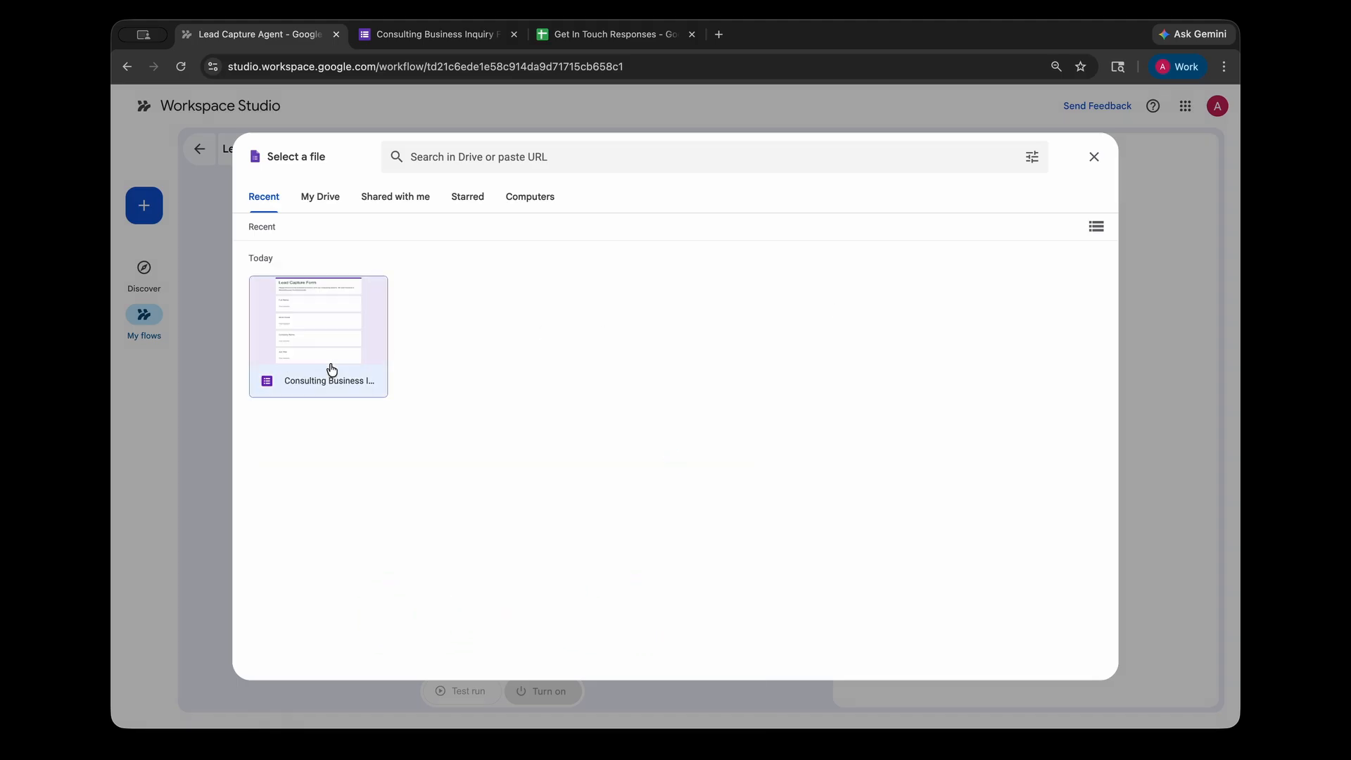
Step: Choose the Consulting Business Inquiry Form as the form that starts the flow, leaving edited responses excluded
left_click(330, 368)
left_click(1084, 656)
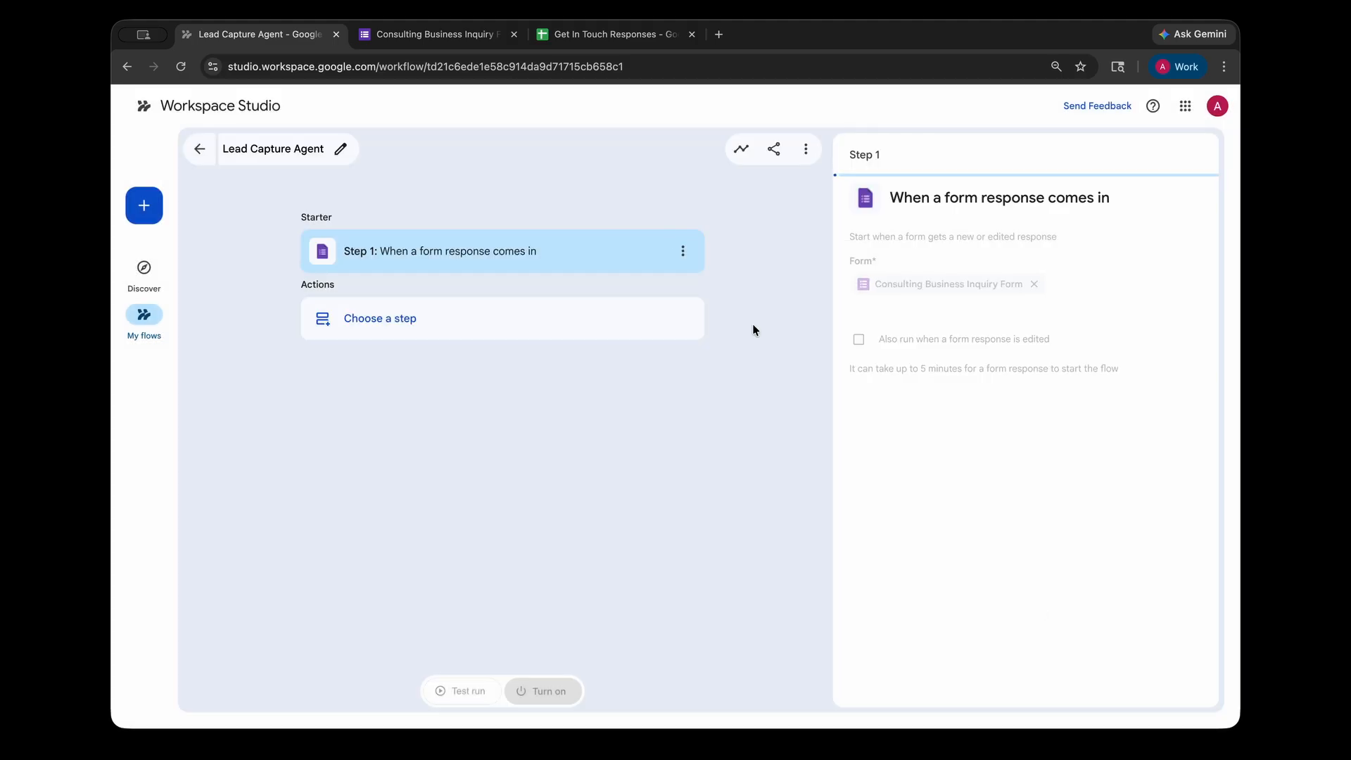
left_click(856, 340)
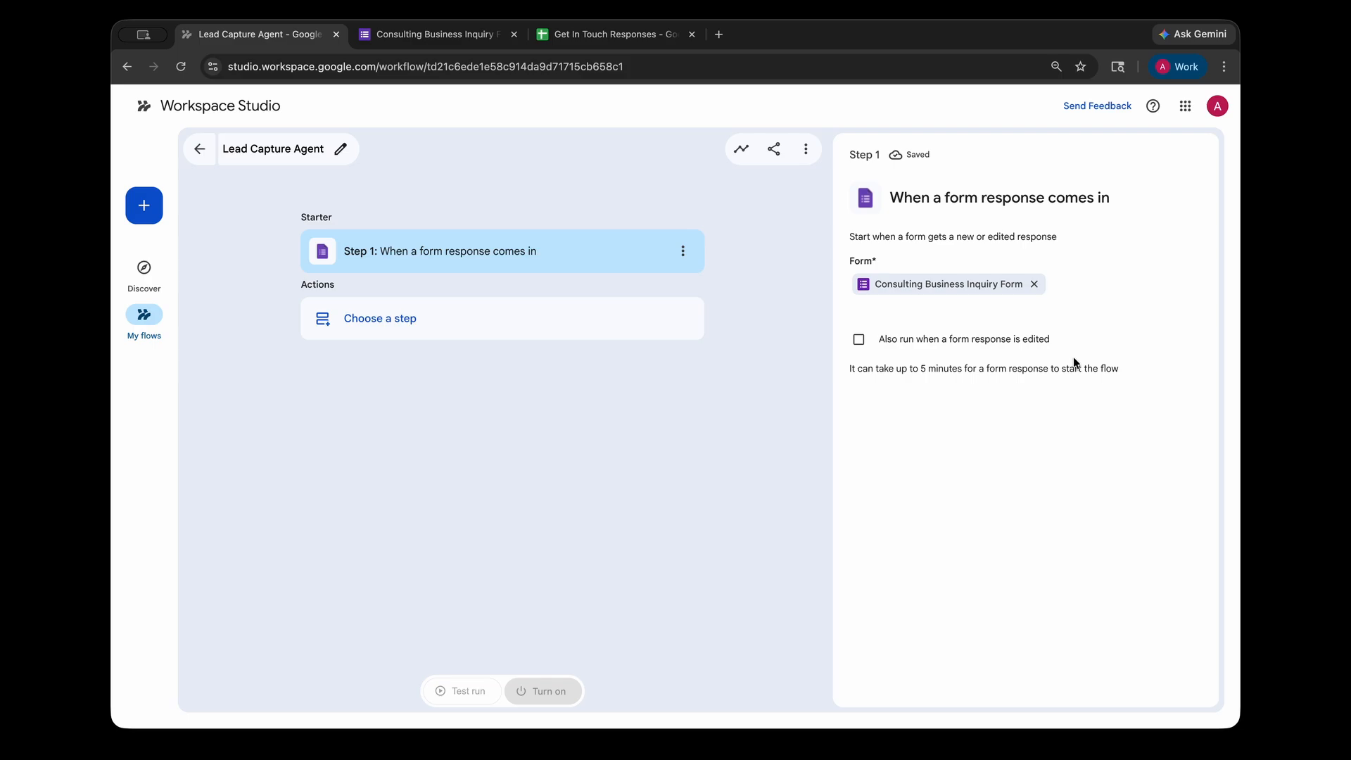
left_click_drag(849, 368, 1143, 378)
left_click(1143, 379)
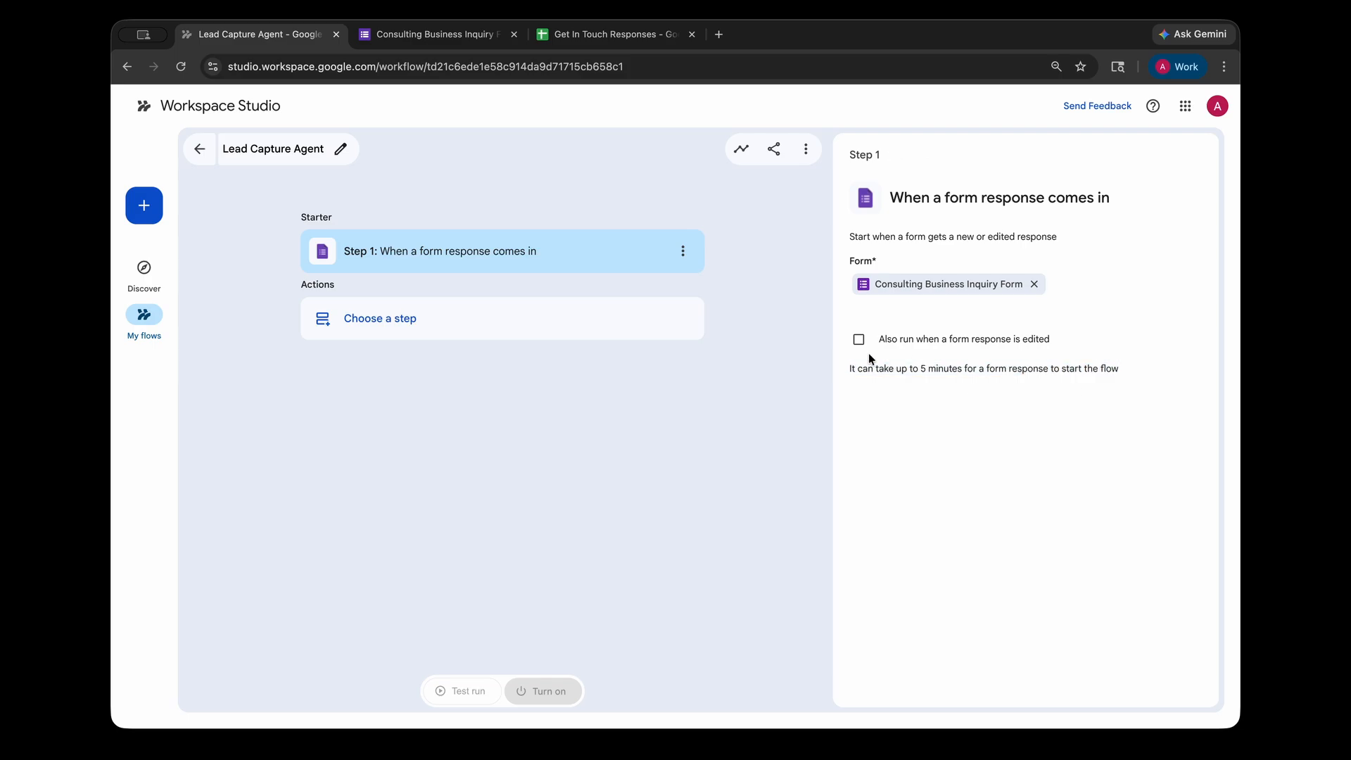
Step: Add an "Add a row" Sheets action as Step 2 and choose the Get In Touch Responses spreadsheet for it
left_click(426, 335)
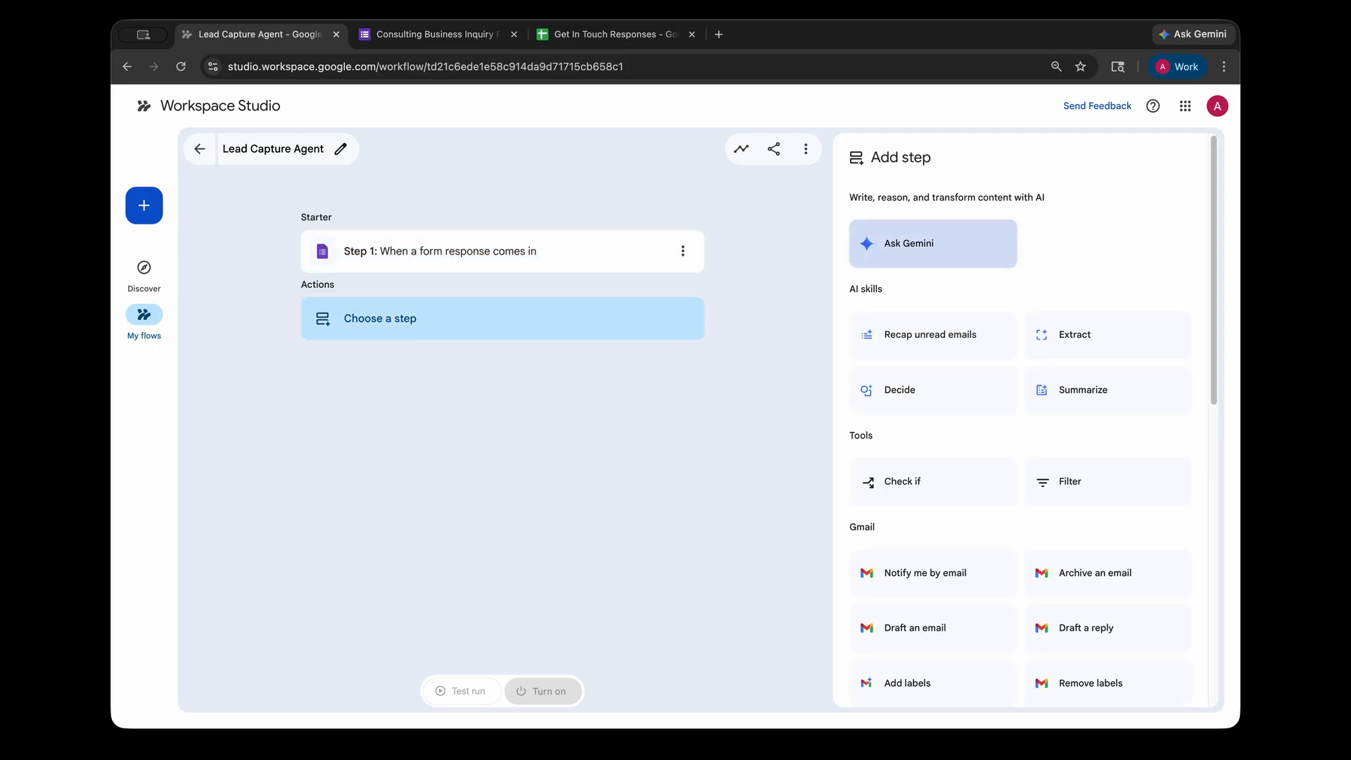
scroll(1056, 280, "down", 6)
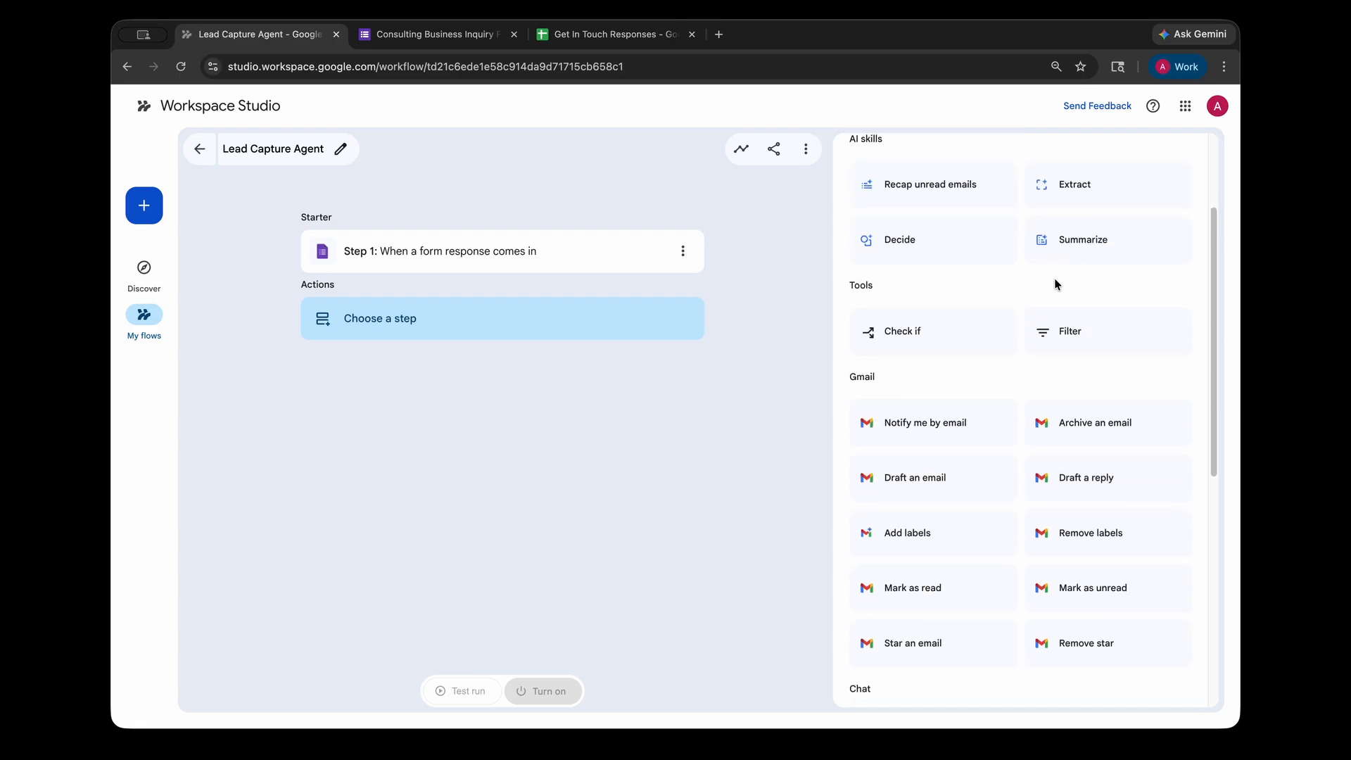
scroll(950, 458, "down", 2)
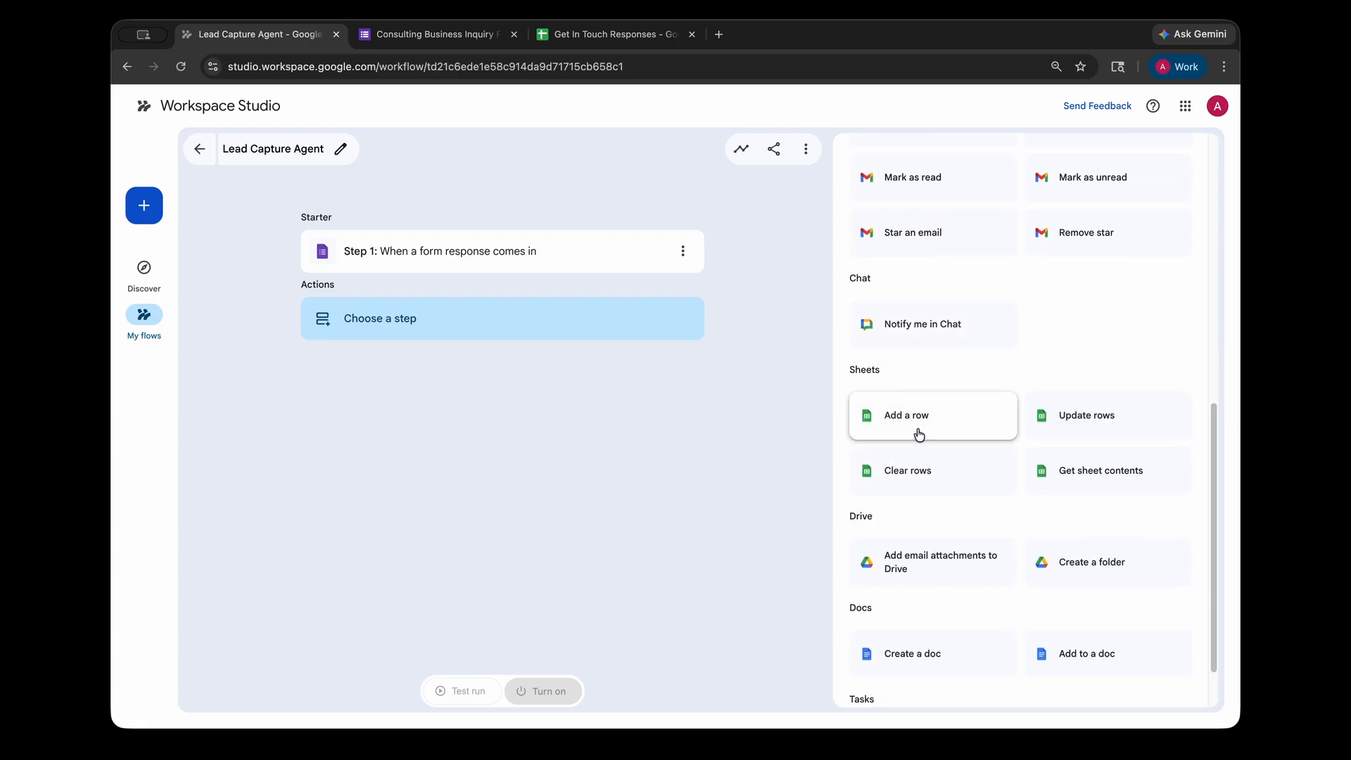
left_click(919, 434)
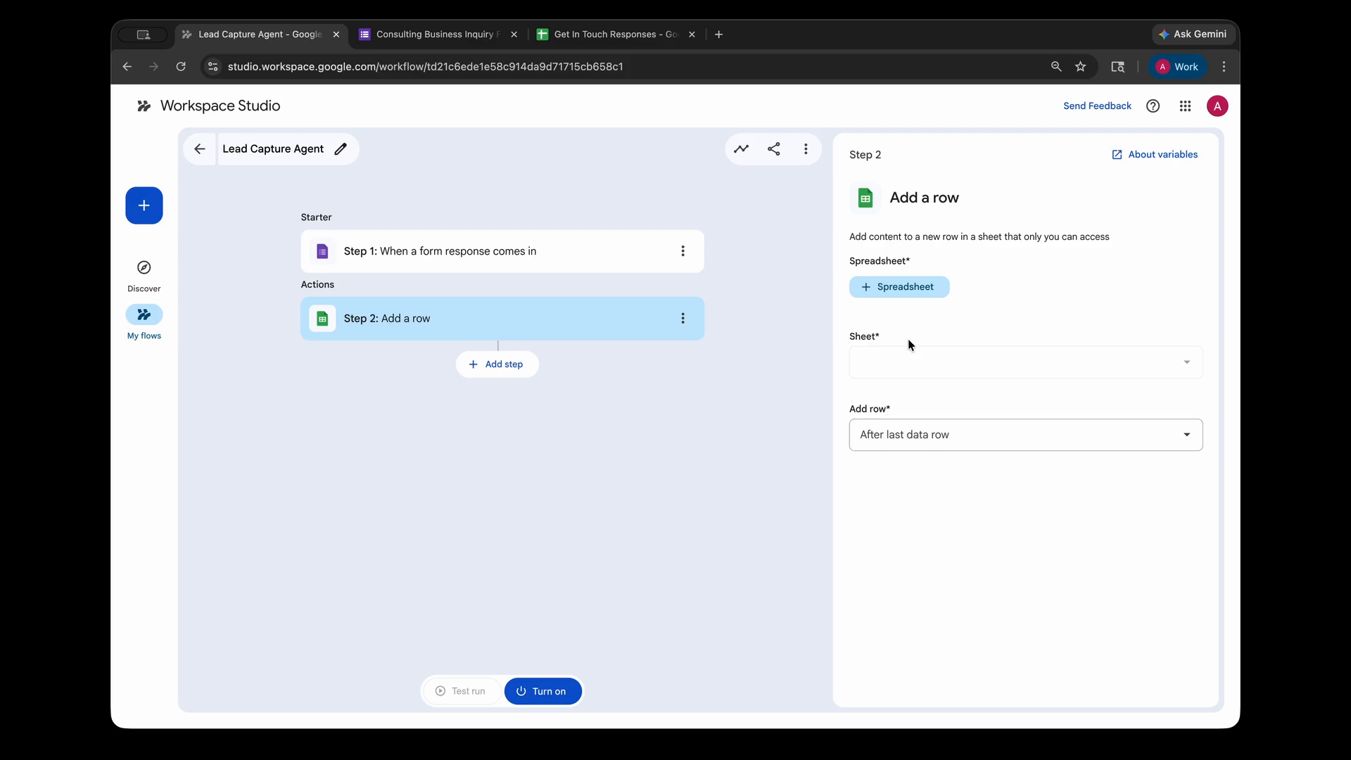
left_click(913, 301)
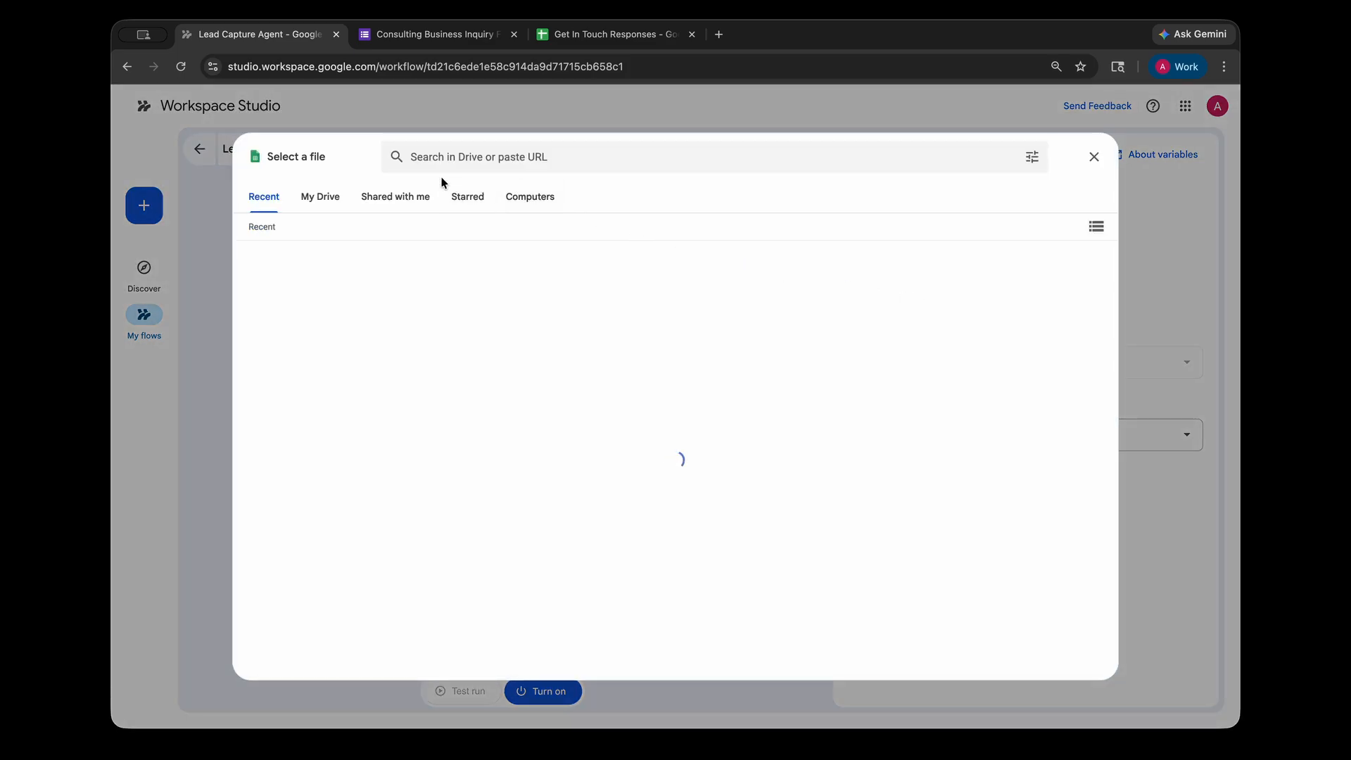
left_click(351, 322)
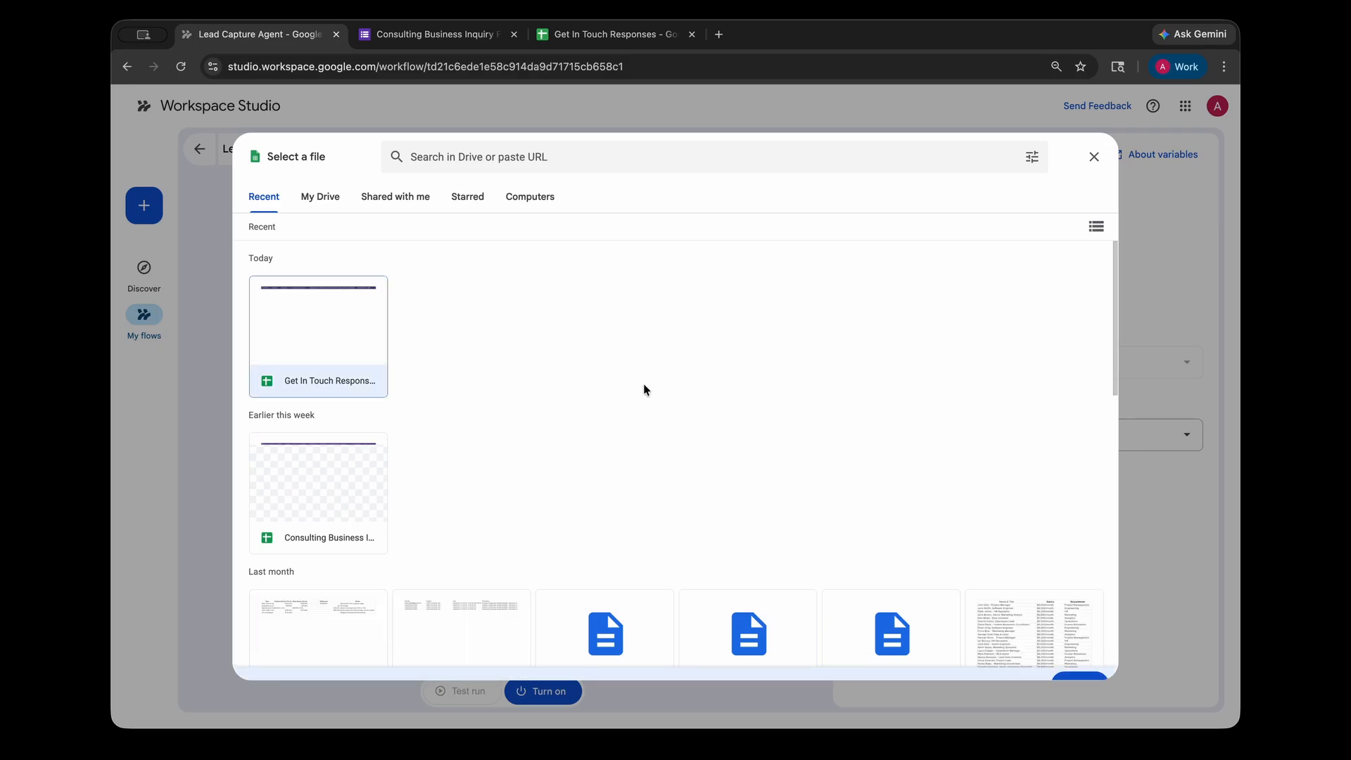
left_click(1077, 662)
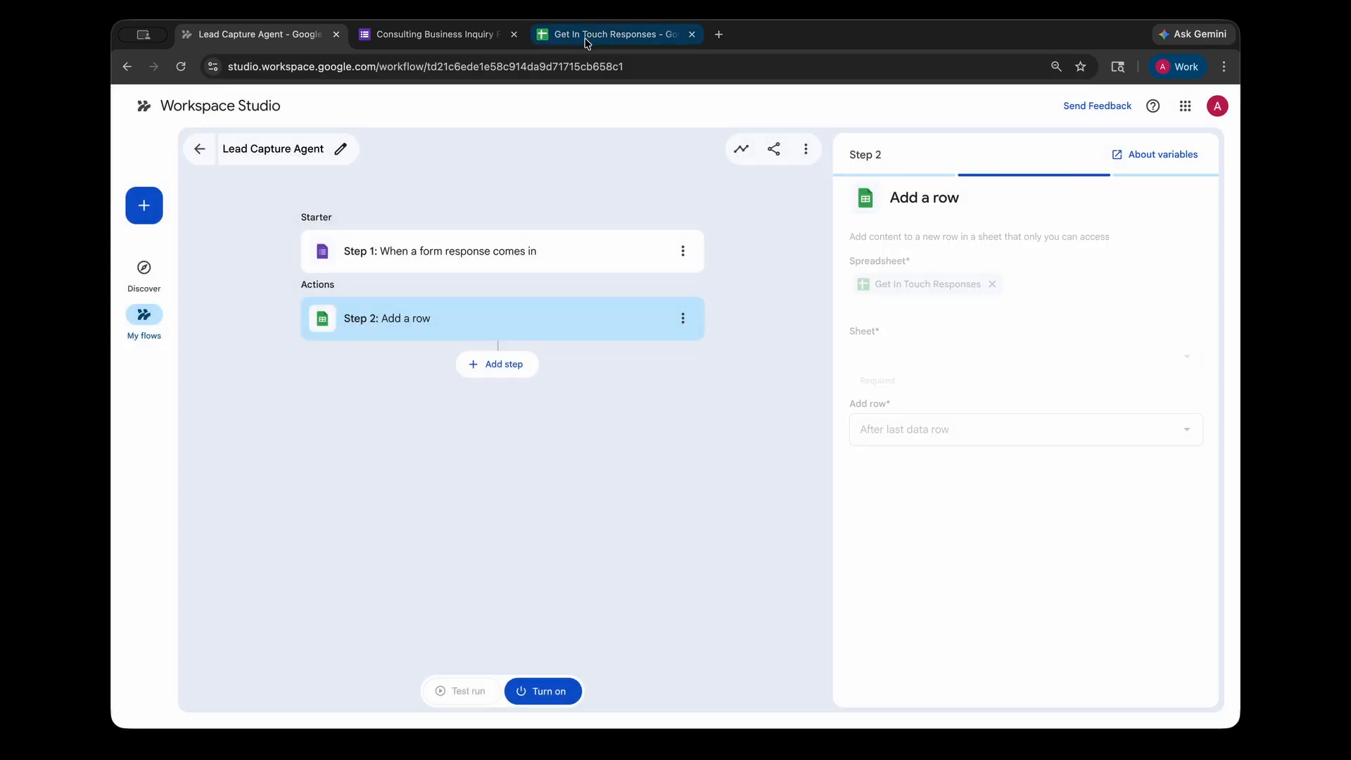
Step: Examine the column layout of the Get In Touch Responses spreadsheet, including the lead status and welcome email columns
left_click(606, 34)
left_click_drag(189, 281, 1046, 419)
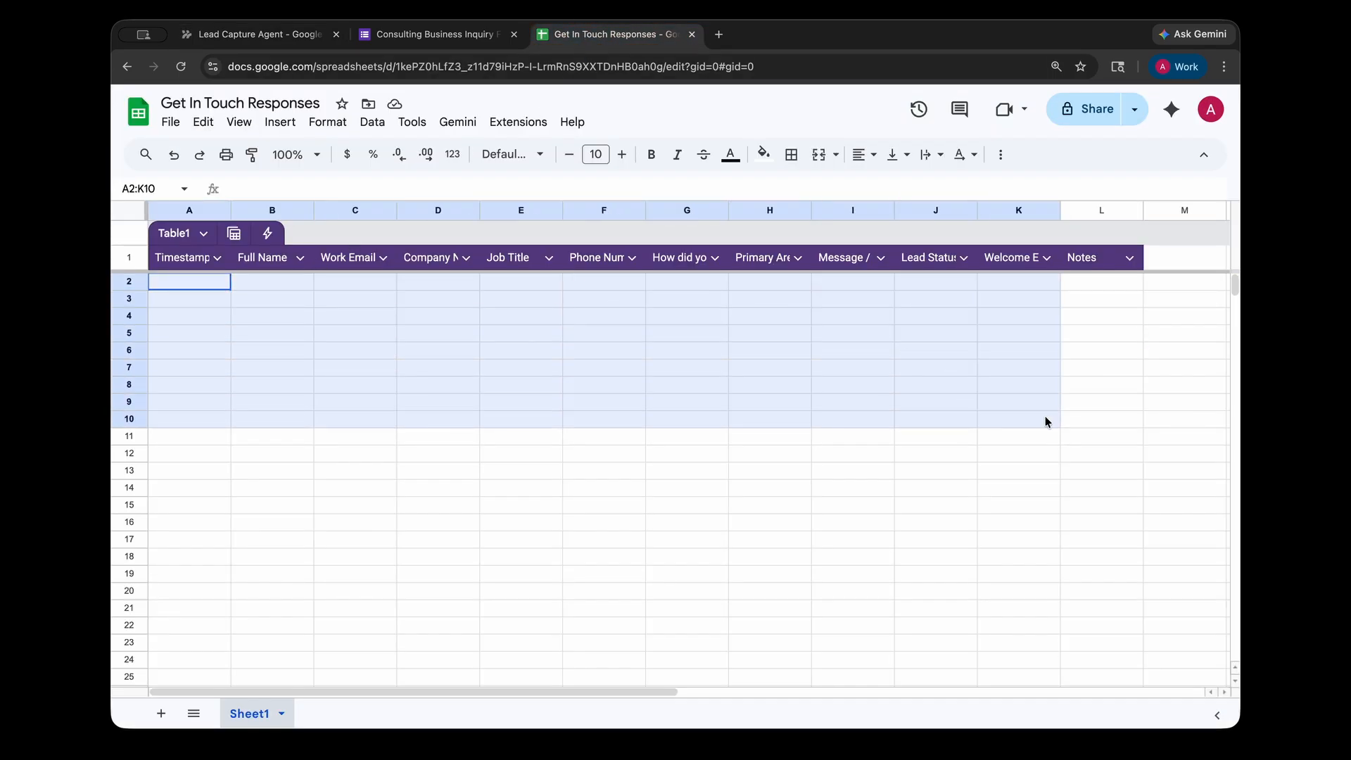
left_click(1046, 421)
left_click(925, 287)
left_click(1010, 284)
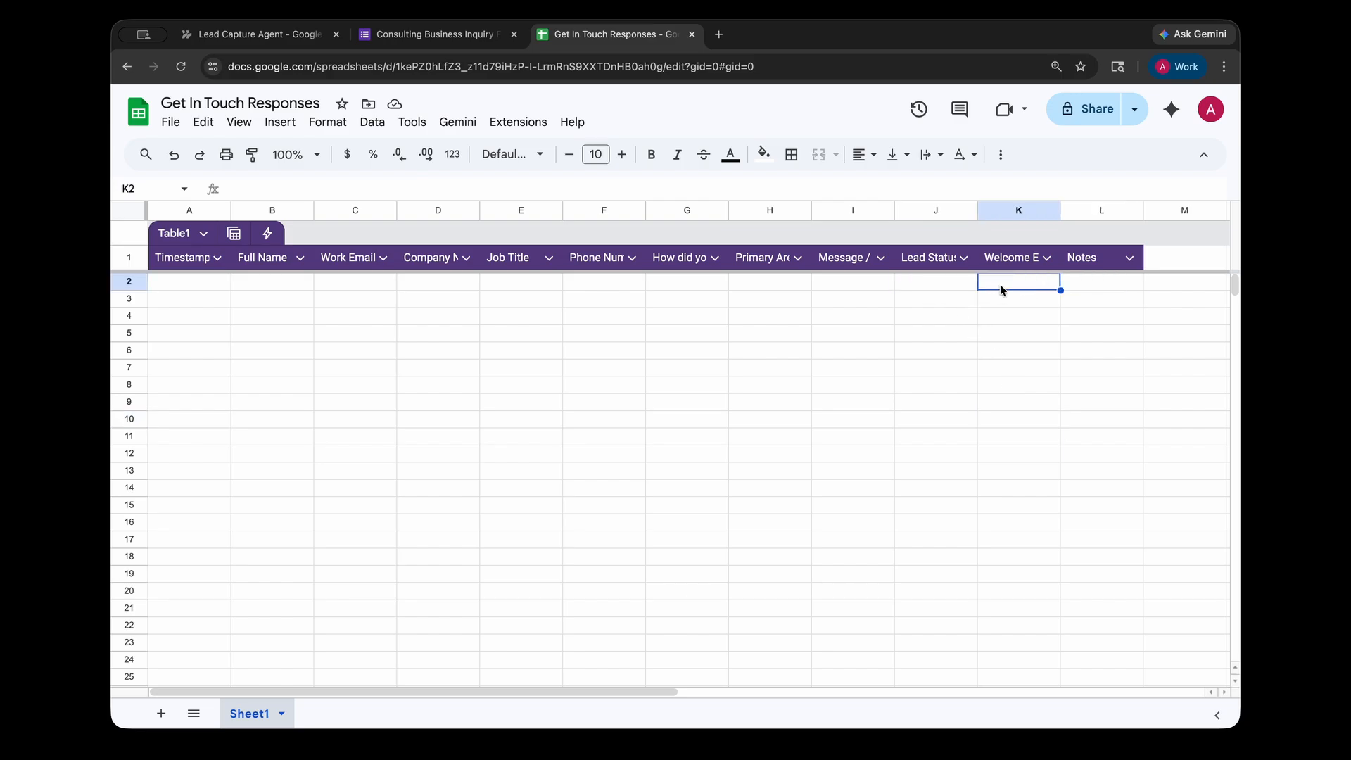
left_click(936, 283)
left_click(260, 35)
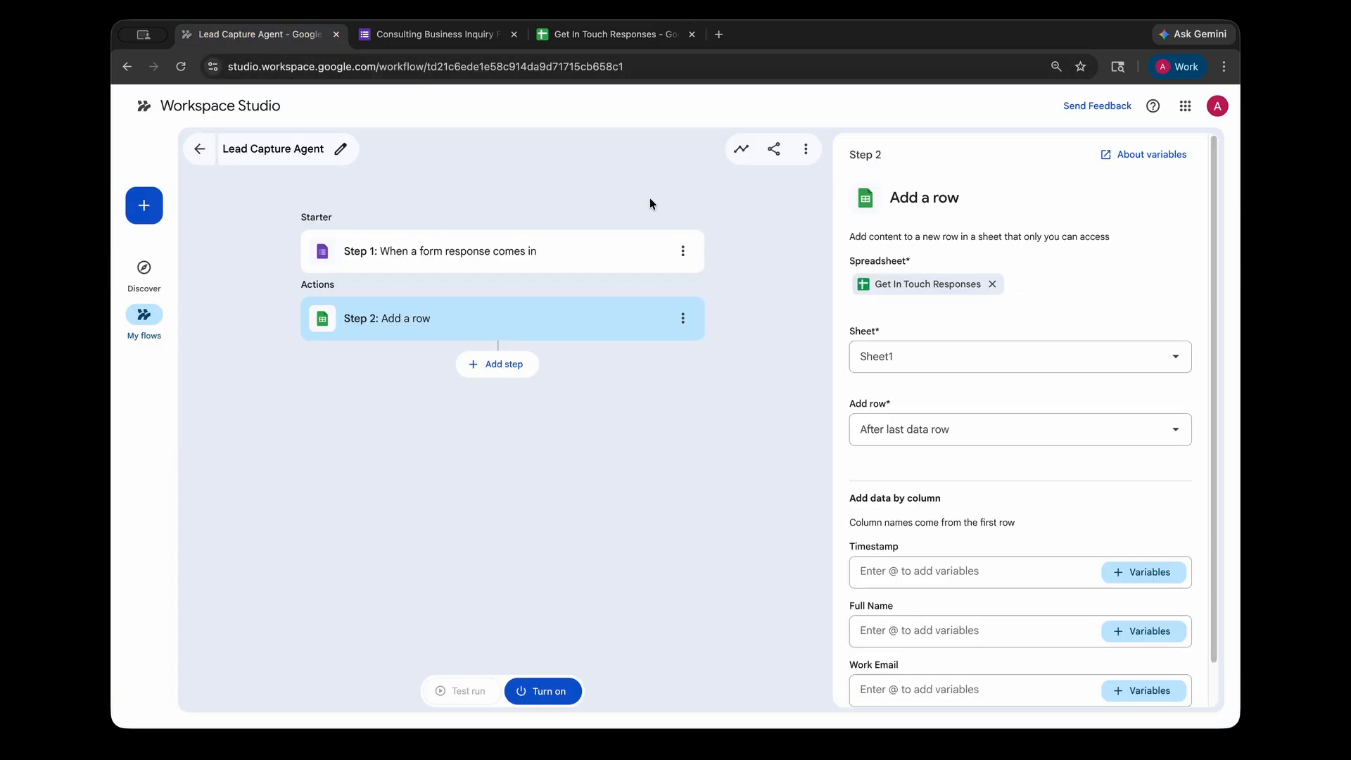
Step: Set the Add a row action to use Sheet1 and place new rows after the last data row
left_click(986, 356)
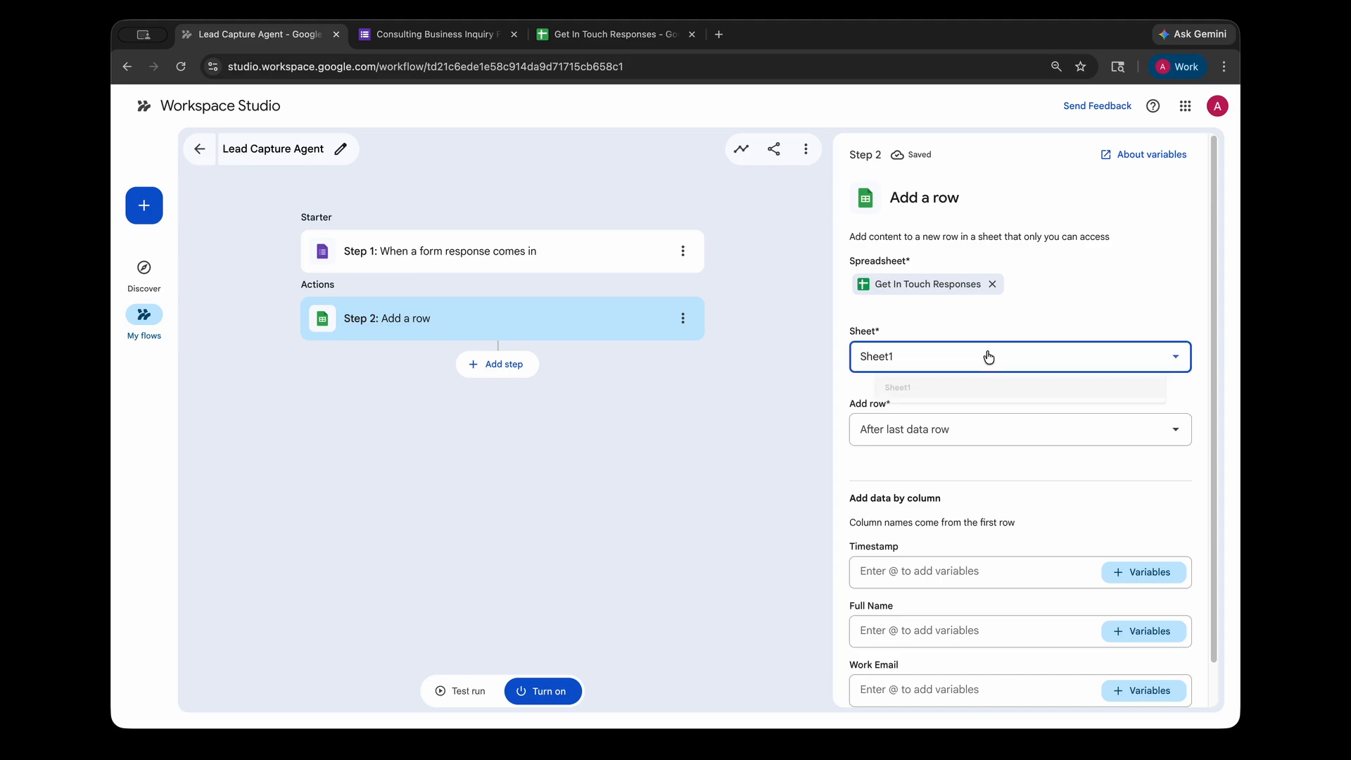
left_click(923, 391)
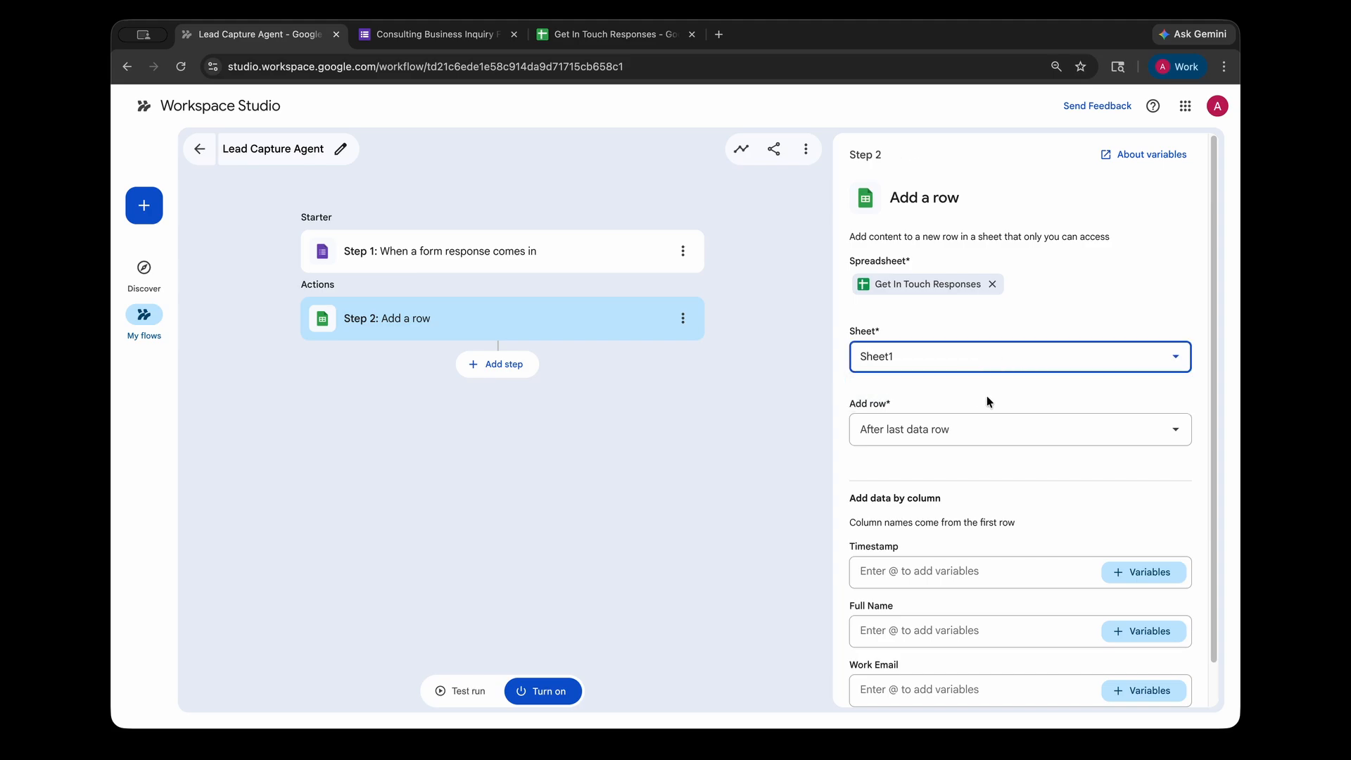
left_click(907, 435)
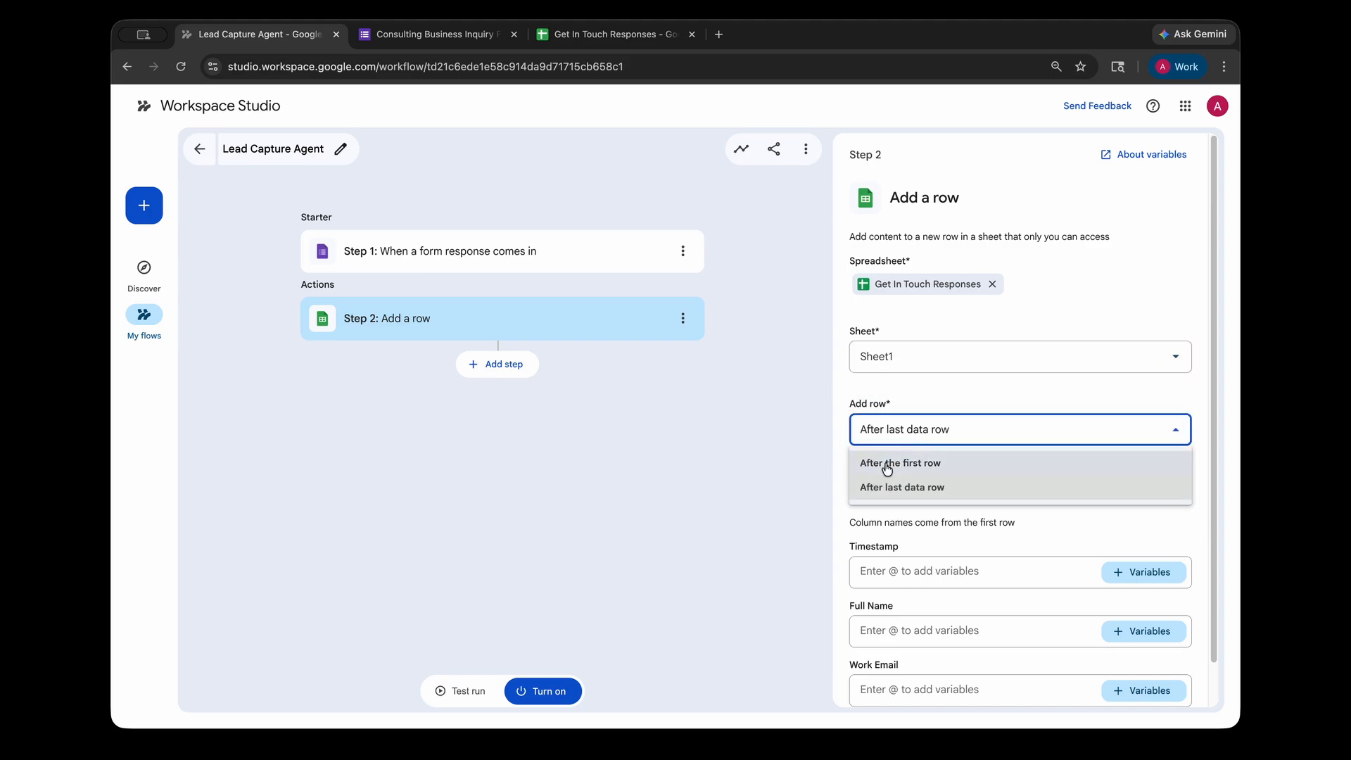
left_click(874, 487)
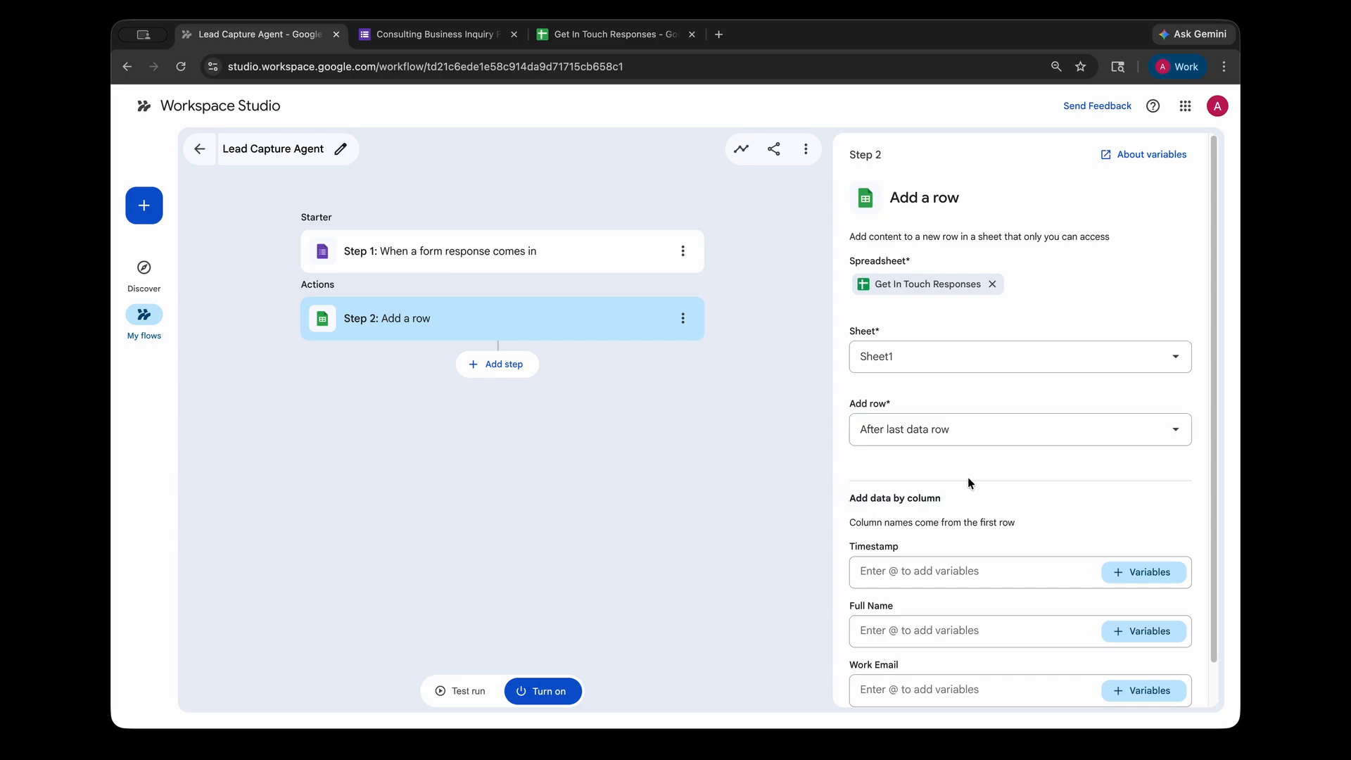
Step: Expand the Add data by column section so that all spreadsheet columns are listed for mapping
scroll(968, 477, "down", 1)
left_click(936, 399)
left_click(992, 461)
scroll(1008, 473, "down", 1)
left_click_drag(849, 451, 1083, 479)
left_click(1048, 476)
left_click(901, 679)
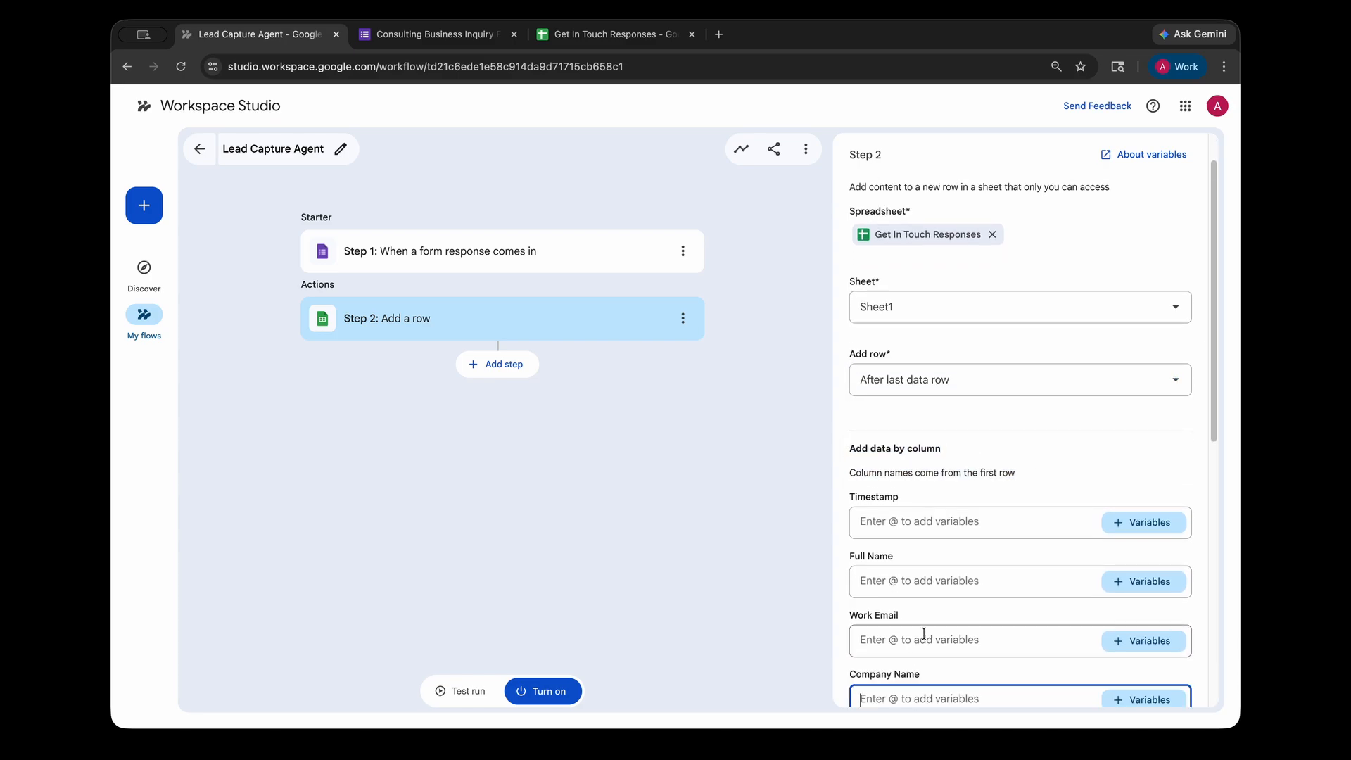
left_click_drag(833, 461, 1044, 482)
left_click(1044, 483)
scroll(985, 452, "down", 5)
Step: Map the Timestamp column to Step 1's Response time and the Full Name column to Step 1's Full Name
left_click(989, 291)
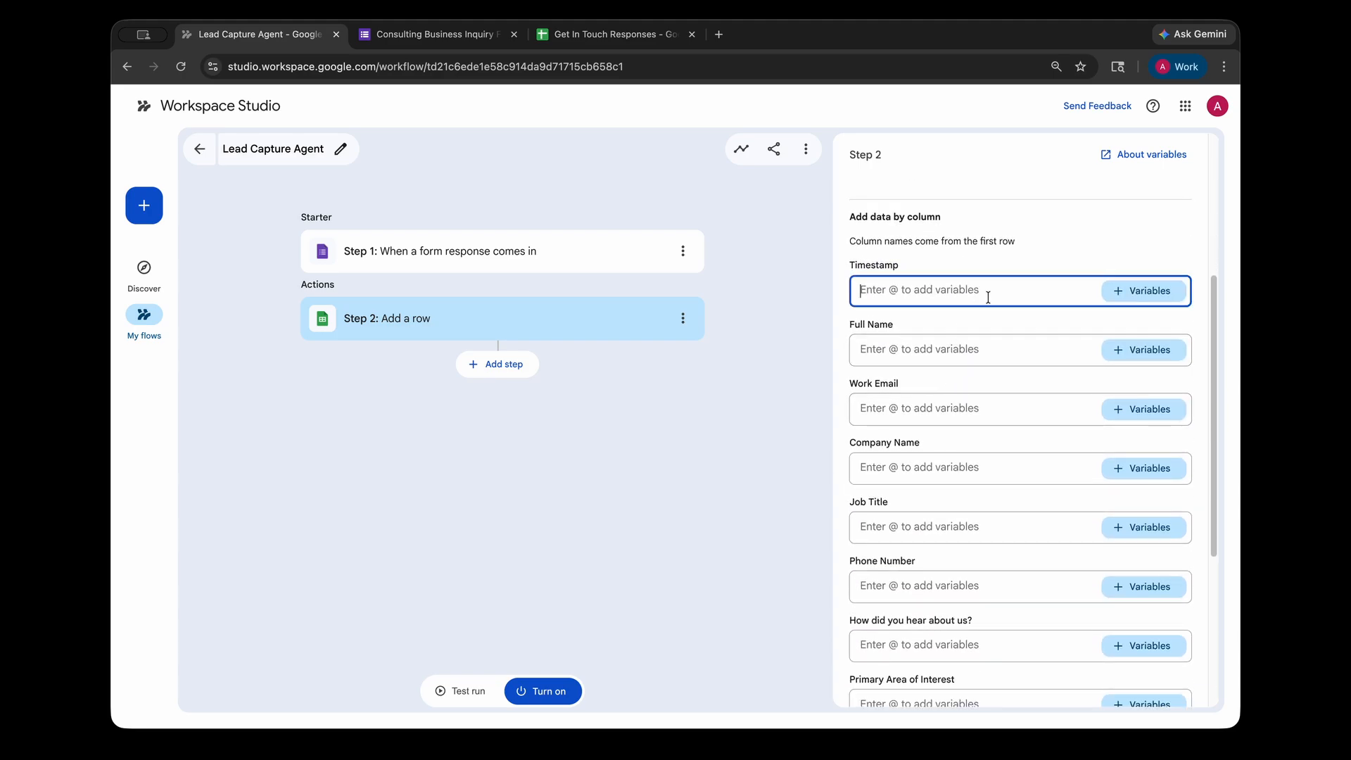
left_click(1155, 304)
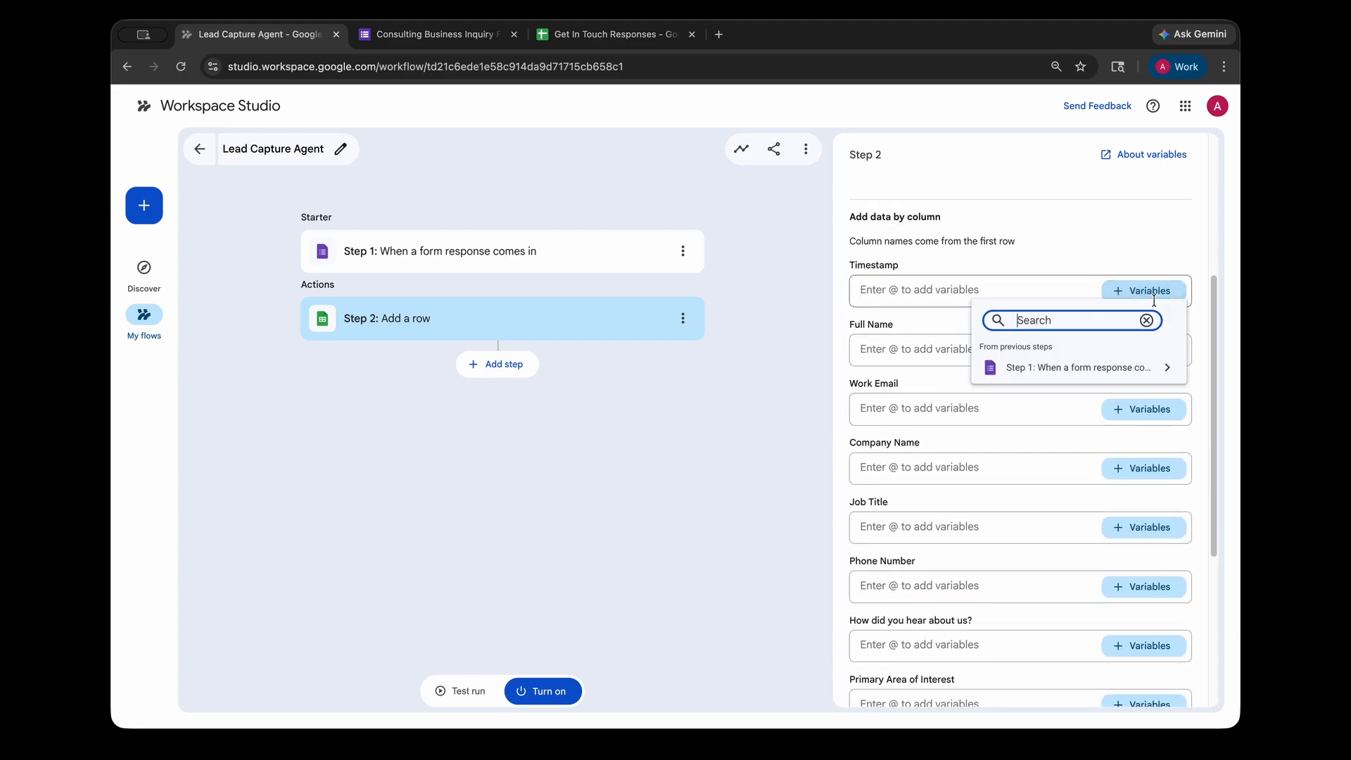
left_click(1141, 369)
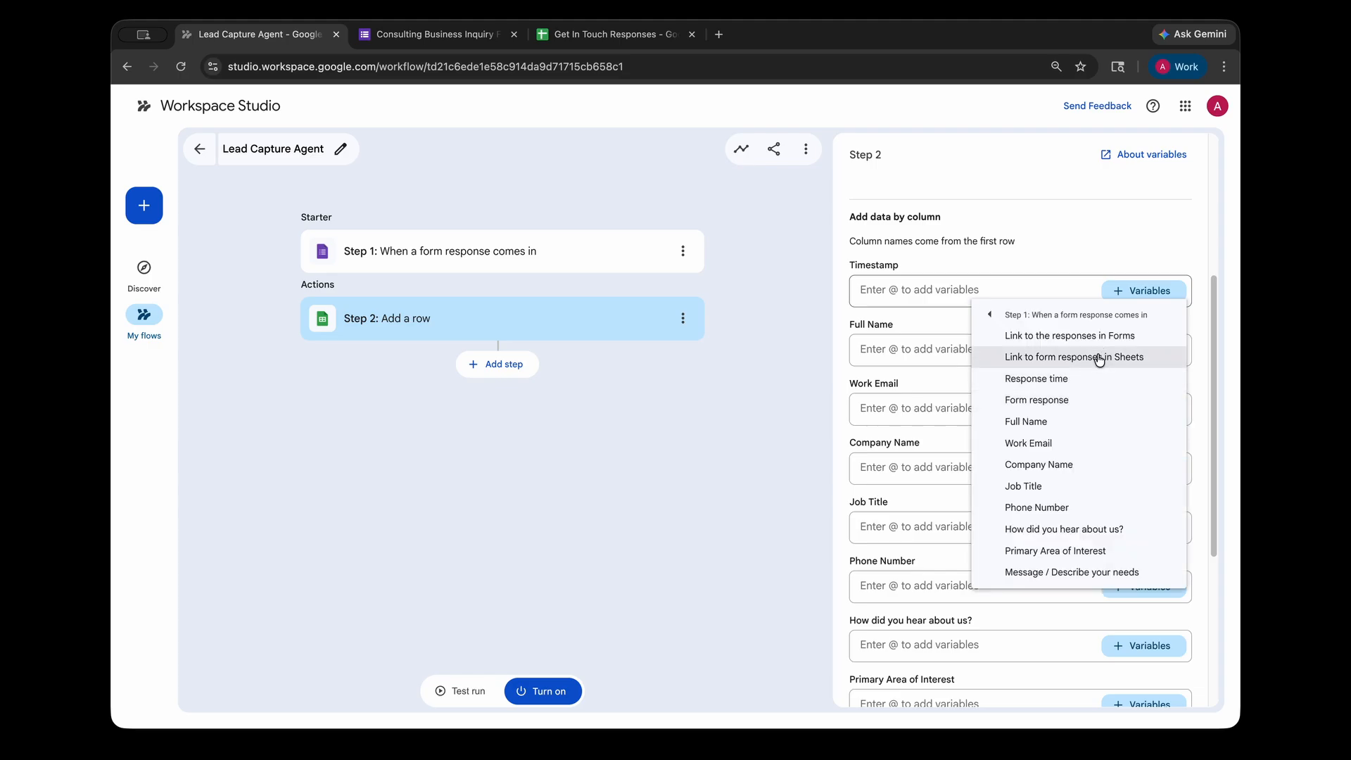
left_click(1081, 378)
left_click(1136, 351)
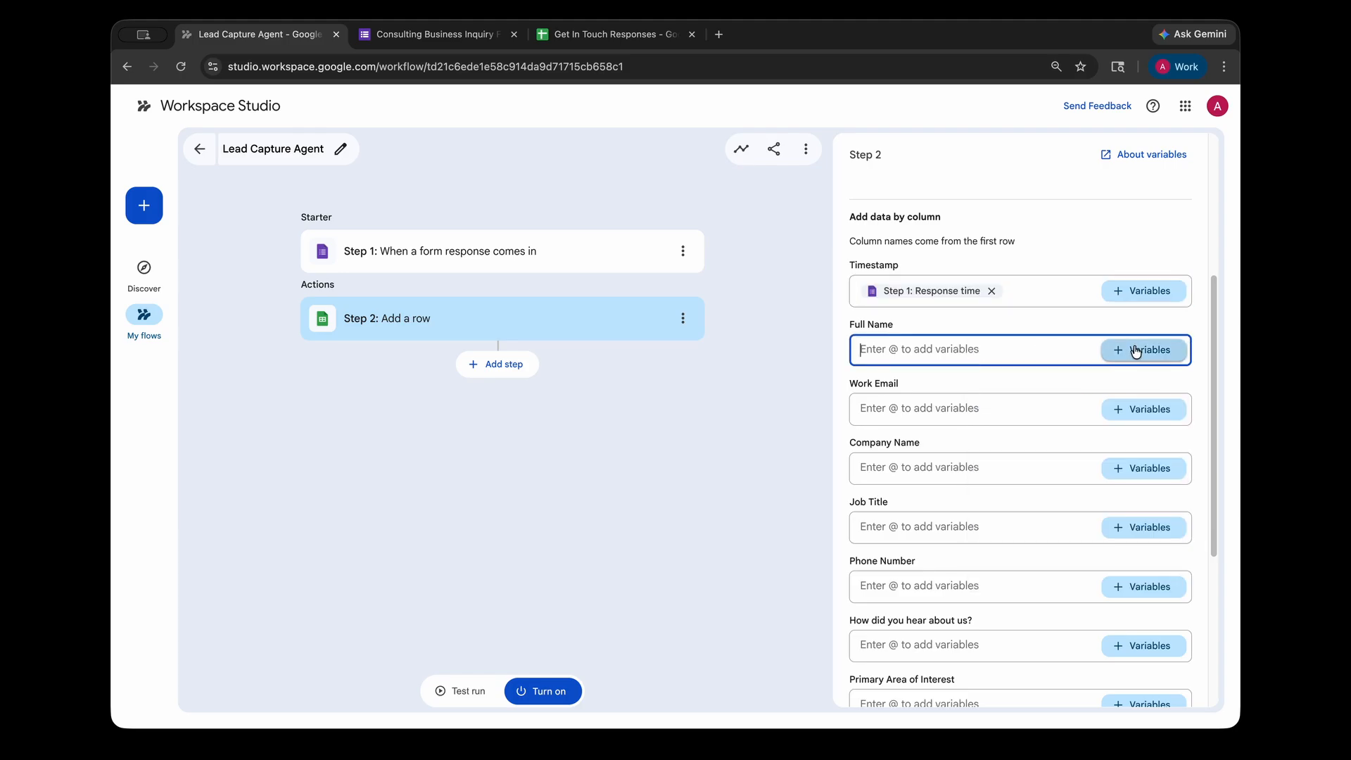
left_click(1136, 351)
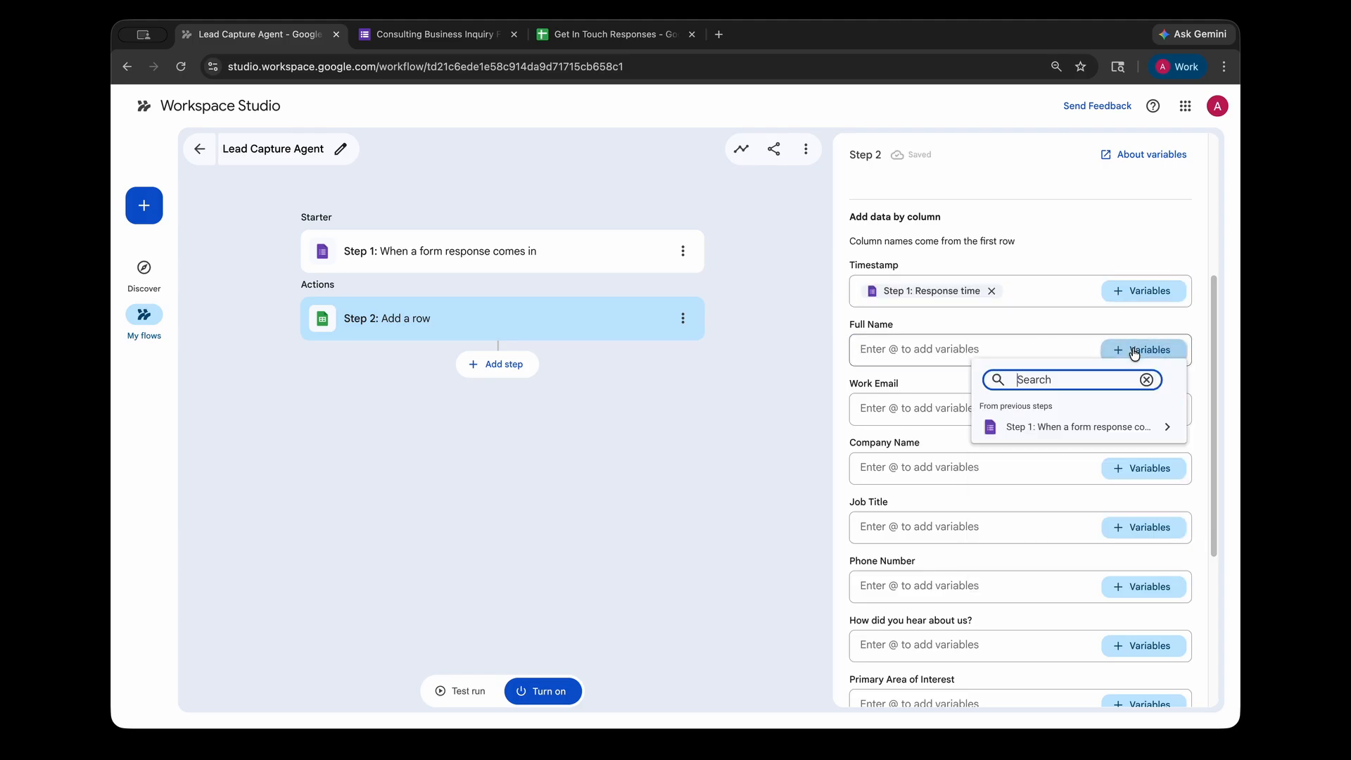
left_click(1096, 425)
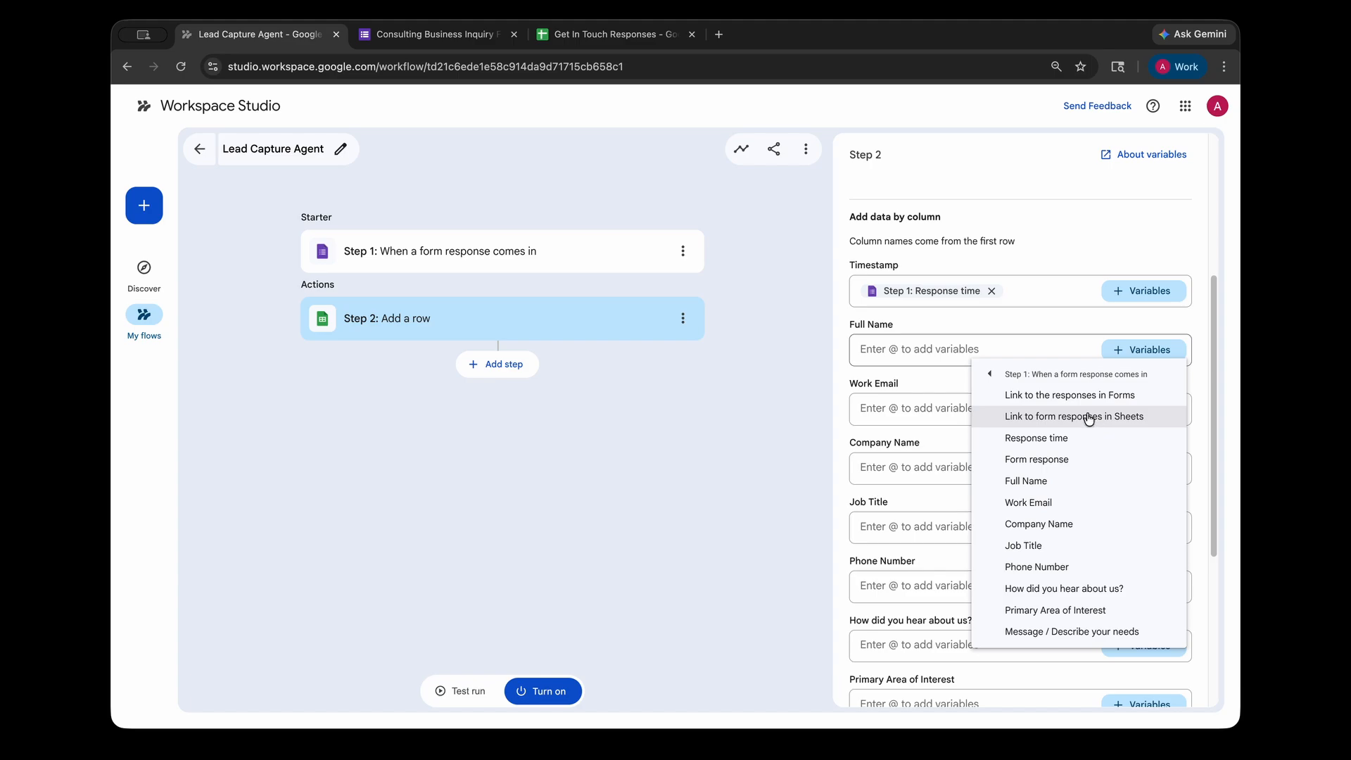
left_click(1059, 478)
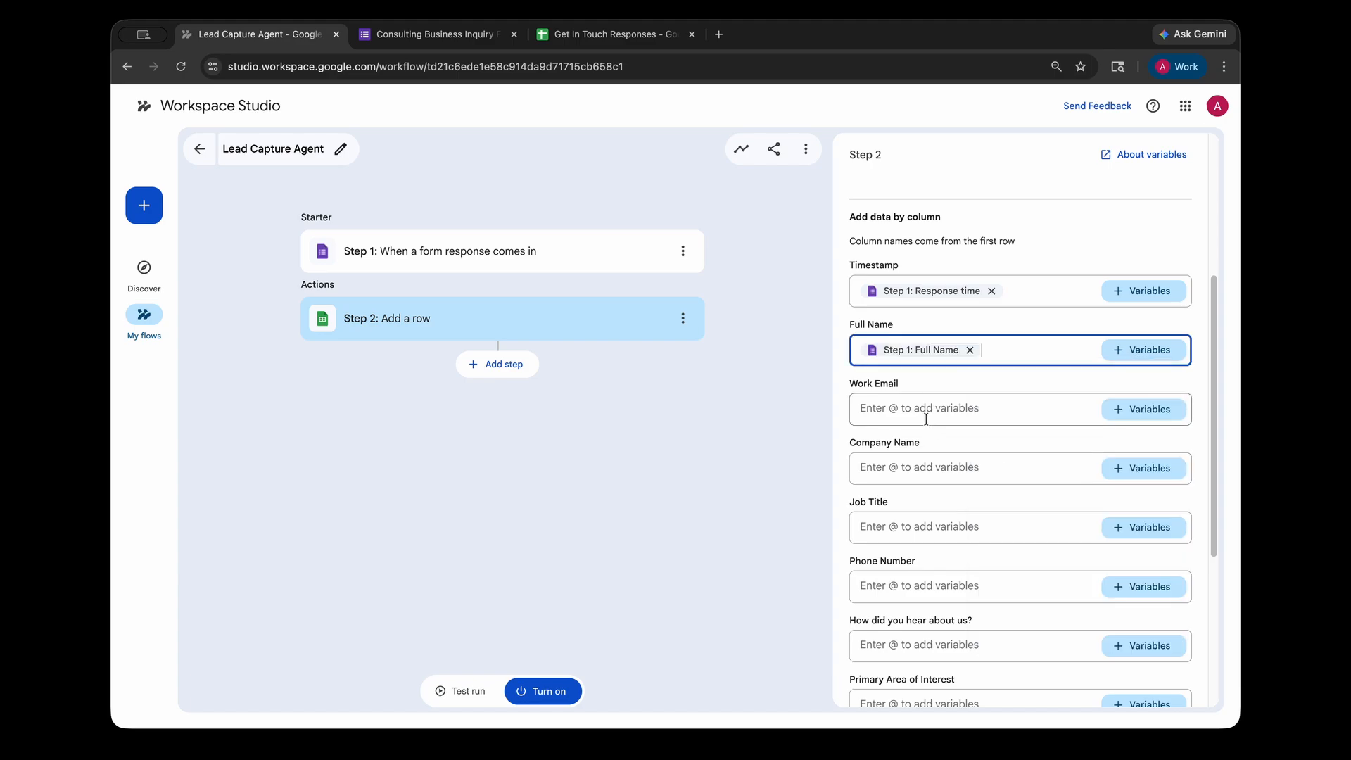
Step: Map Work Email, Company Name, Job Title, Phone Number and How did you hear about us? to the matching Step 1 variables
left_click(948, 411)
left_click(1124, 411)
left_click(1128, 470)
left_click(1129, 528)
left_click(1140, 587)
left_click(1109, 522)
Step: Map Primary Area of Interest and Message / Describe your needs to their Step 1 variables, leaving the remaining columns empty
left_click(1134, 582)
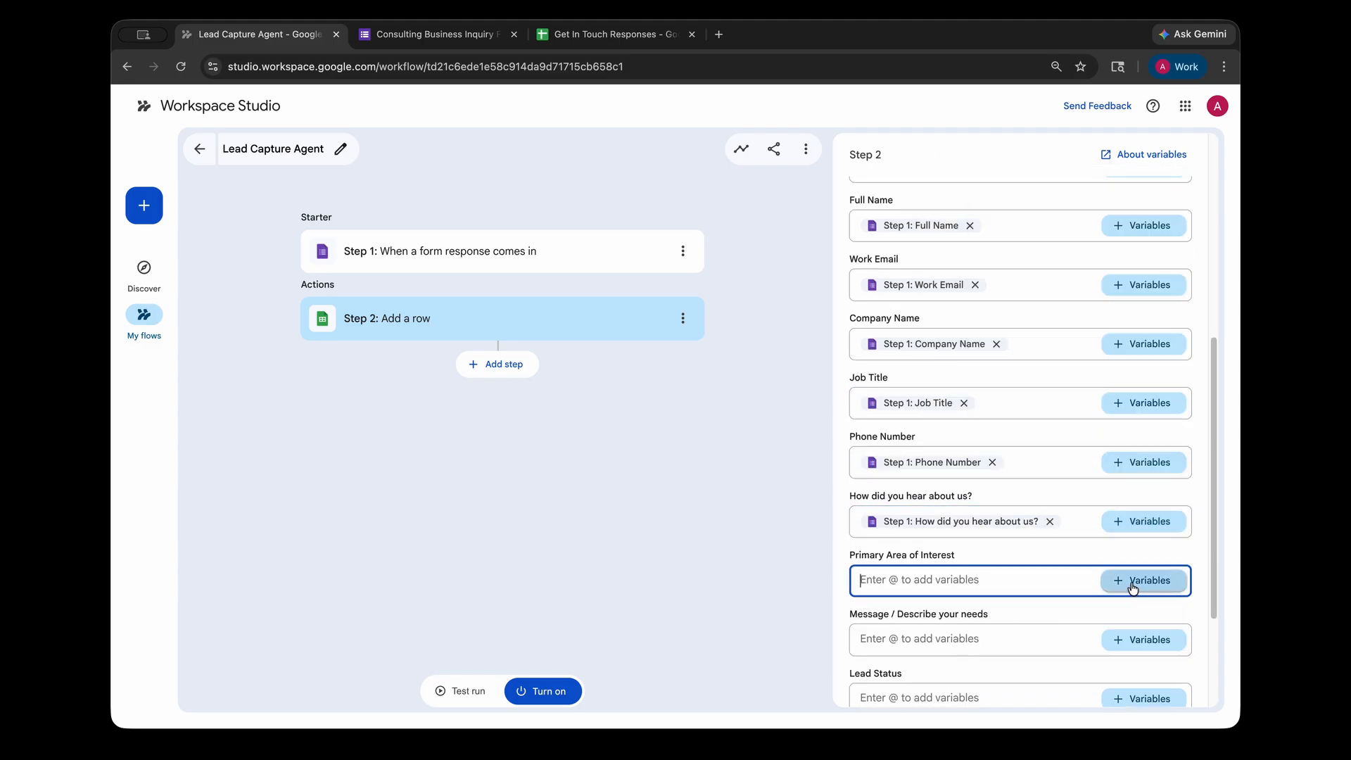
key("BackSpace")
left_click(1107, 499)
left_click(1080, 571)
left_click(1069, 627)
left_click(1137, 556)
scroll(1041, 534, "down", 2)
left_click(1041, 535)
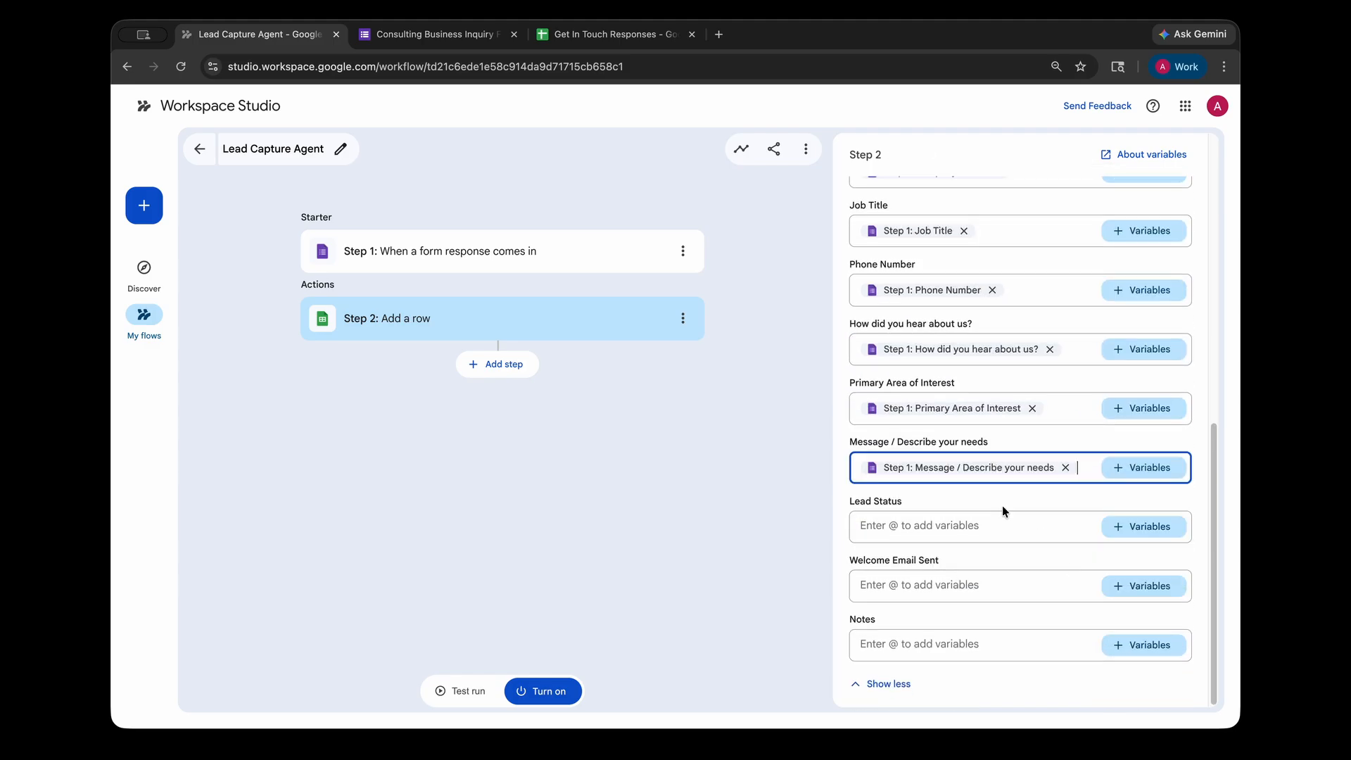
scroll(1041, 534, "up", 8)
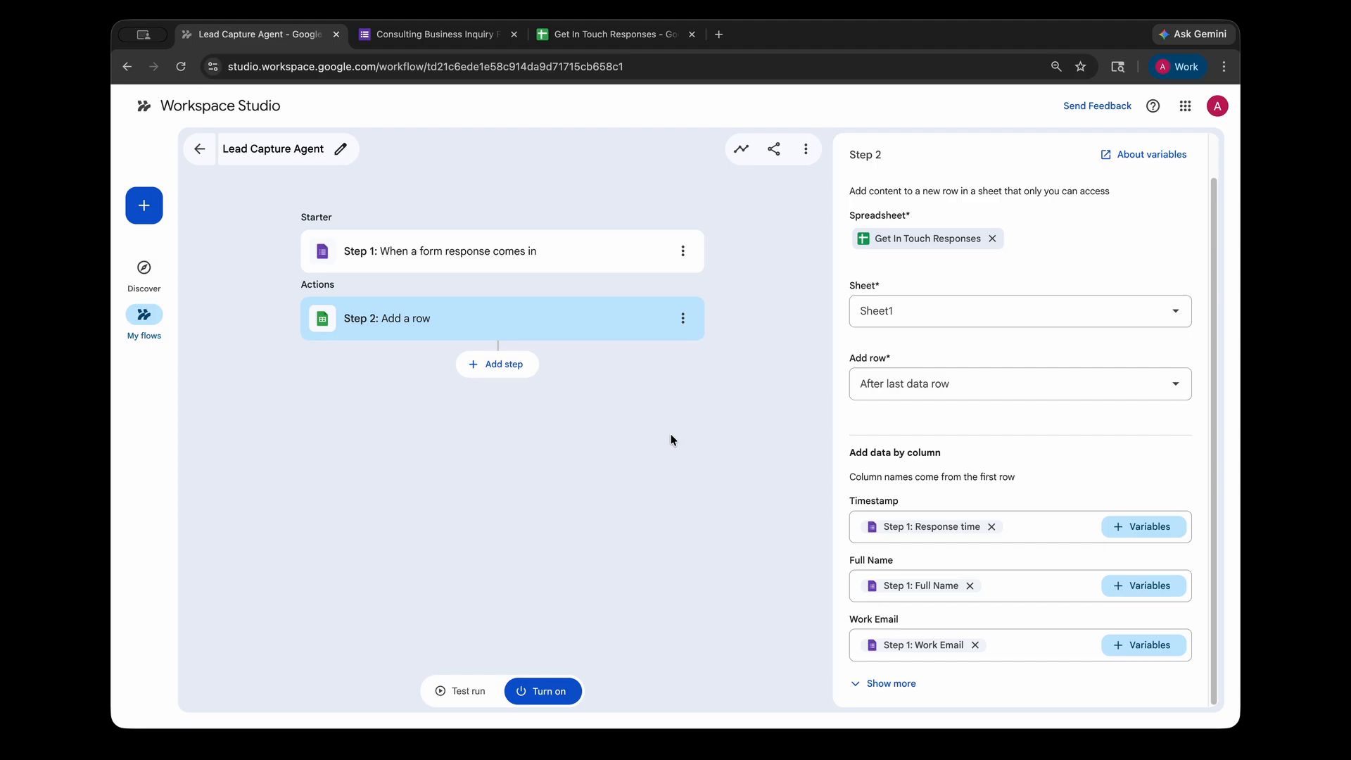
Step: Add an Ask Gemini action as Step 3 with a prompt for a warm, professional, personalized welcome email based on the new lead's form response
left_click(492, 372)
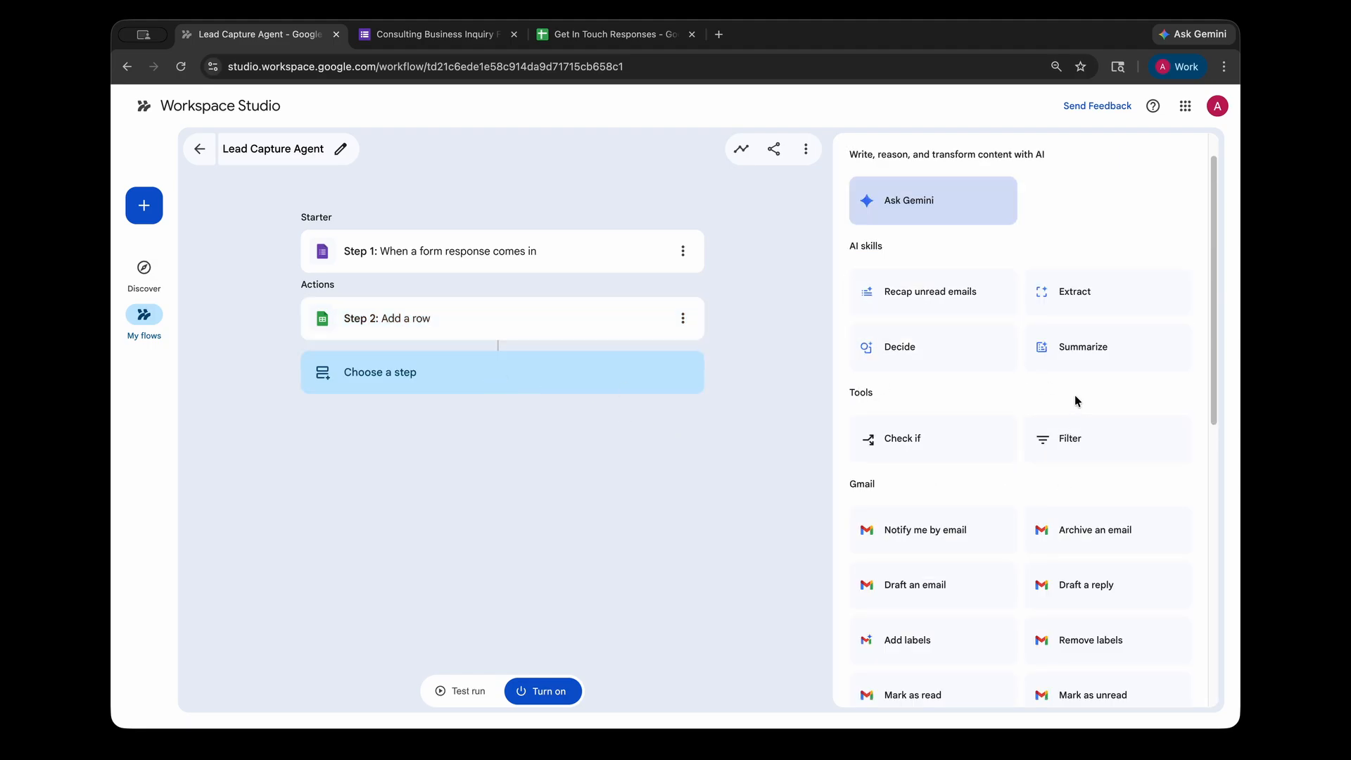
left_click(904, 206)
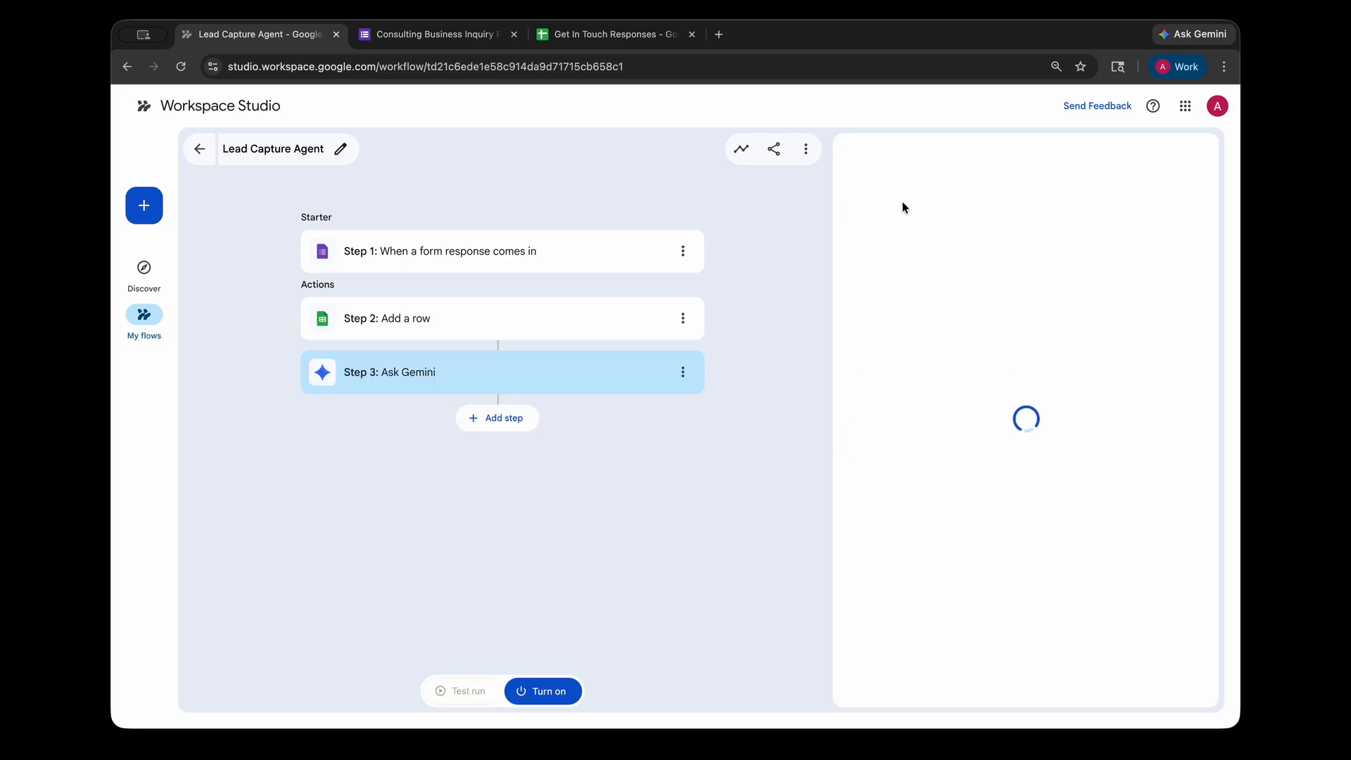
left_click(935, 307)
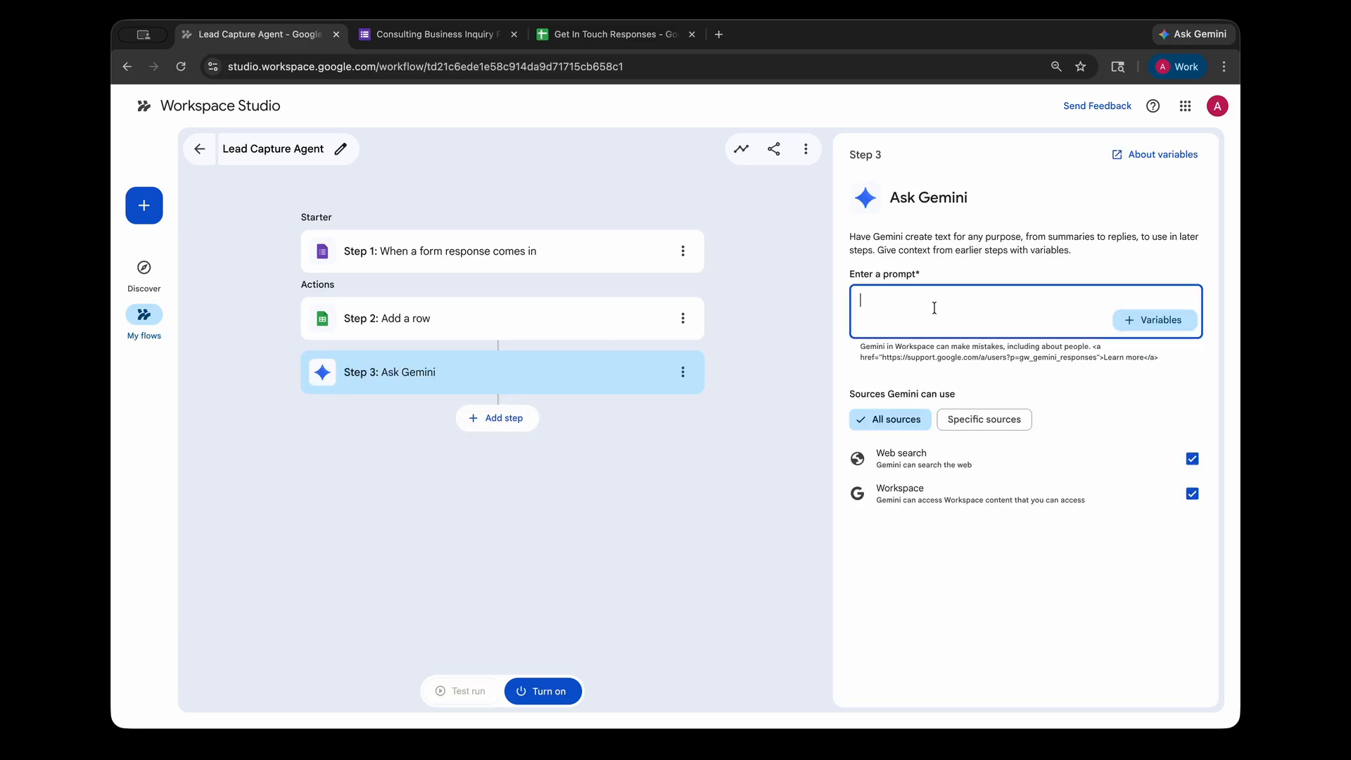
type("Write a warm, professional, and personalized welcome email for a new lead based on the following form response. Make it friendly and mention that we’ve received their message and will get back to them soon. Use any available details like their name or company to make it feel unique.  Form Response:")
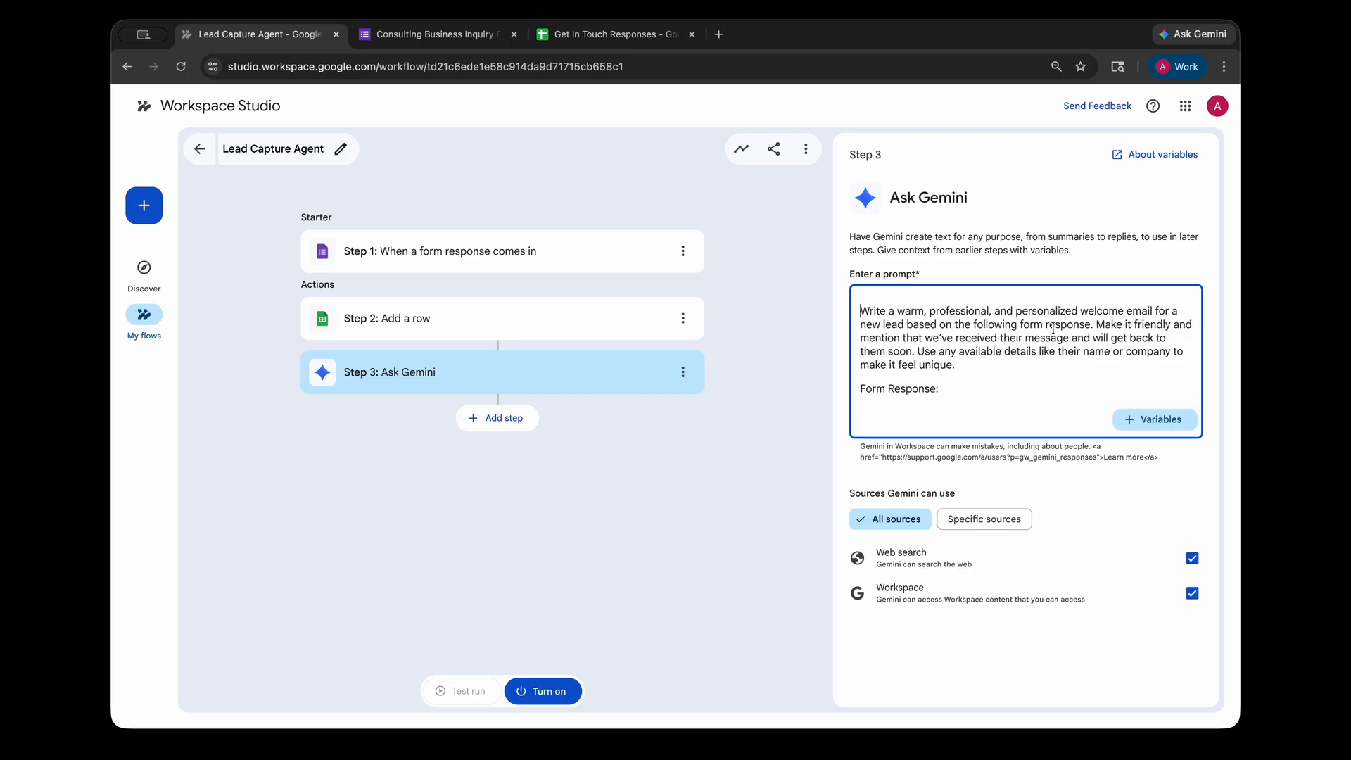
Step: Insert Step 1's Form response variable after "Form Response:" in the Gemini prompt
left_click_drag(1055, 310, 1155, 315)
left_click(1155, 316)
left_click_drag(914, 326, 1169, 365)
left_click(979, 364)
left_click(1155, 420)
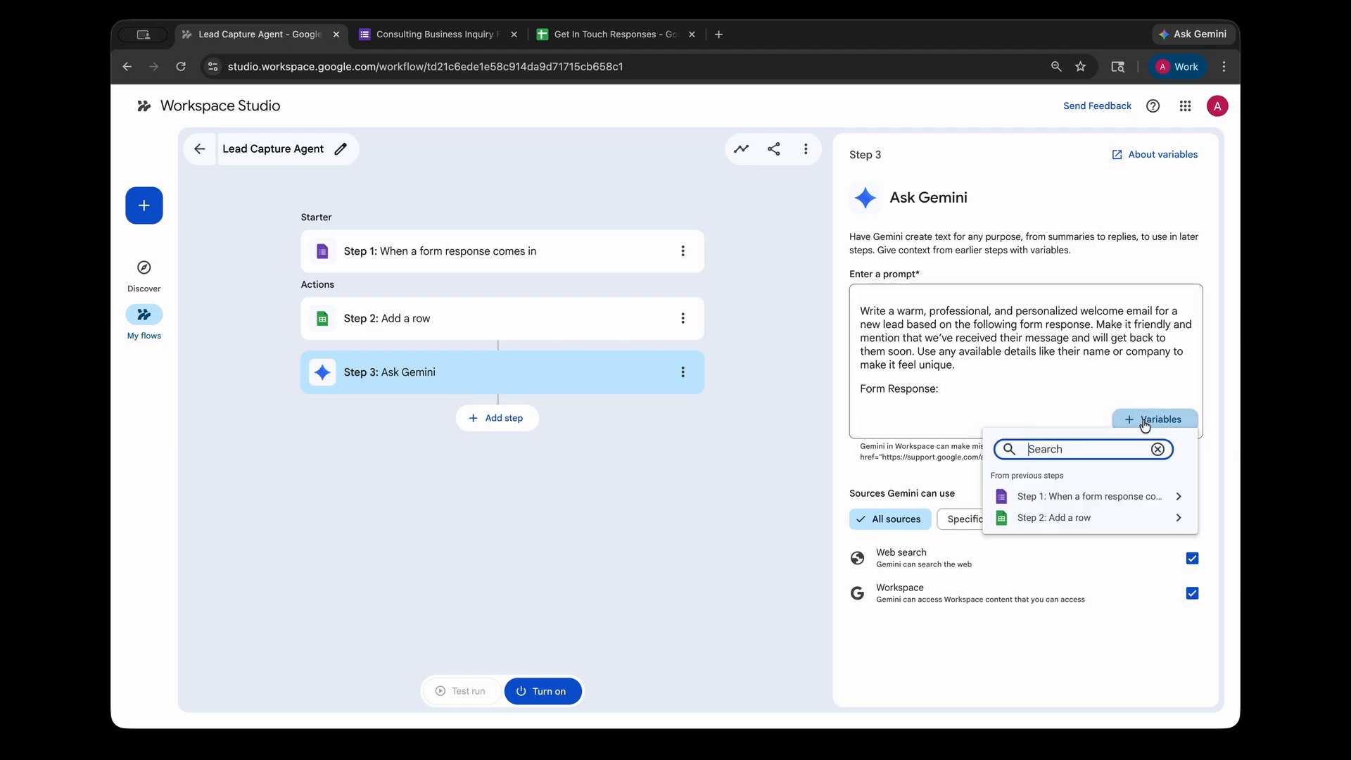
left_click(1059, 500)
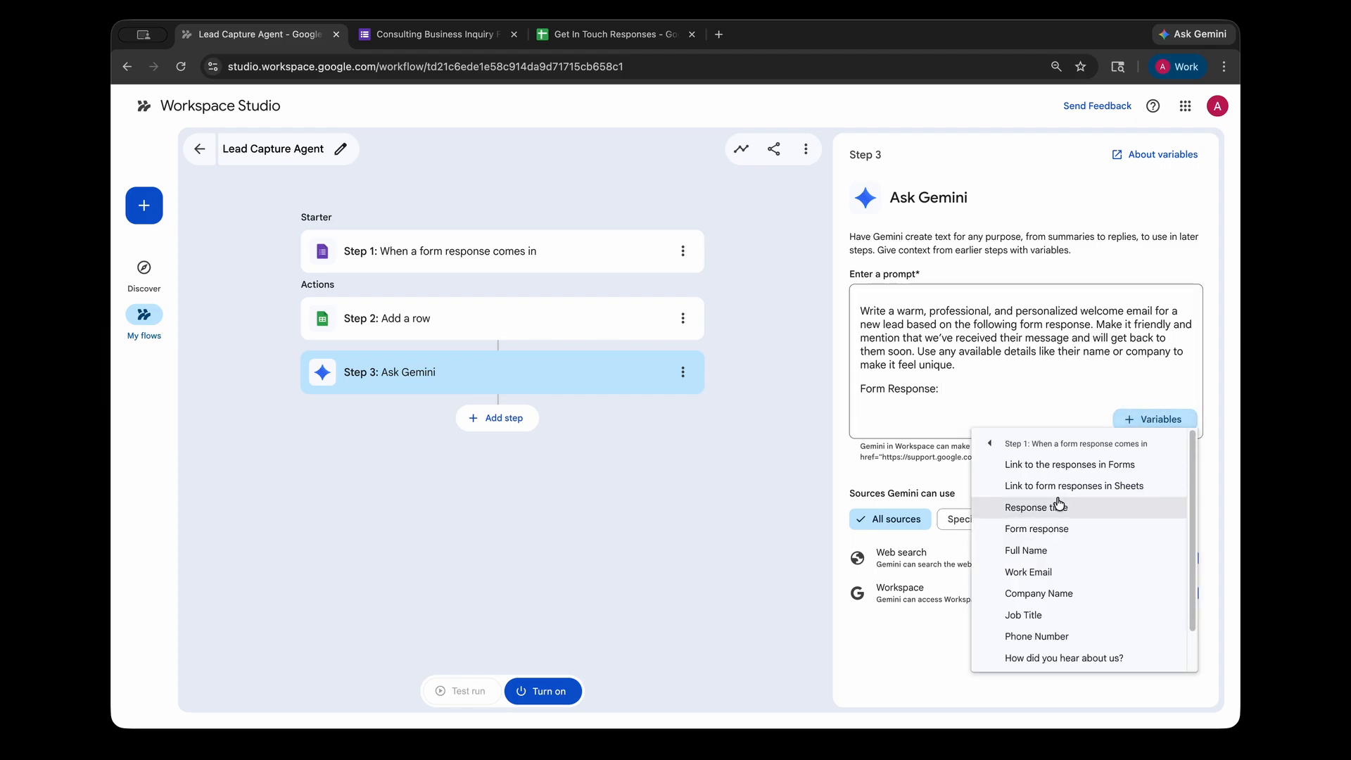
left_click(1033, 529)
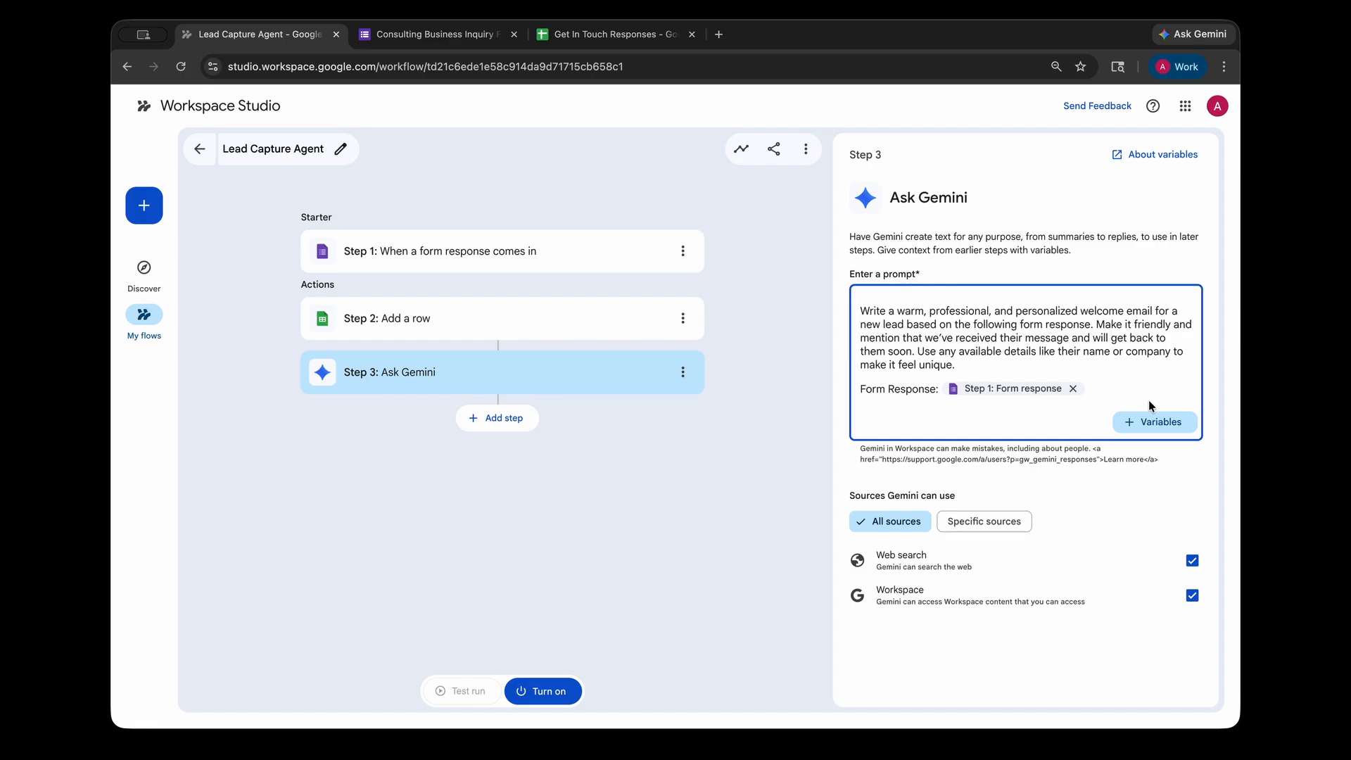
left_click(861, 427)
left_click_drag(859, 455, 1146, 470)
left_click(1151, 464)
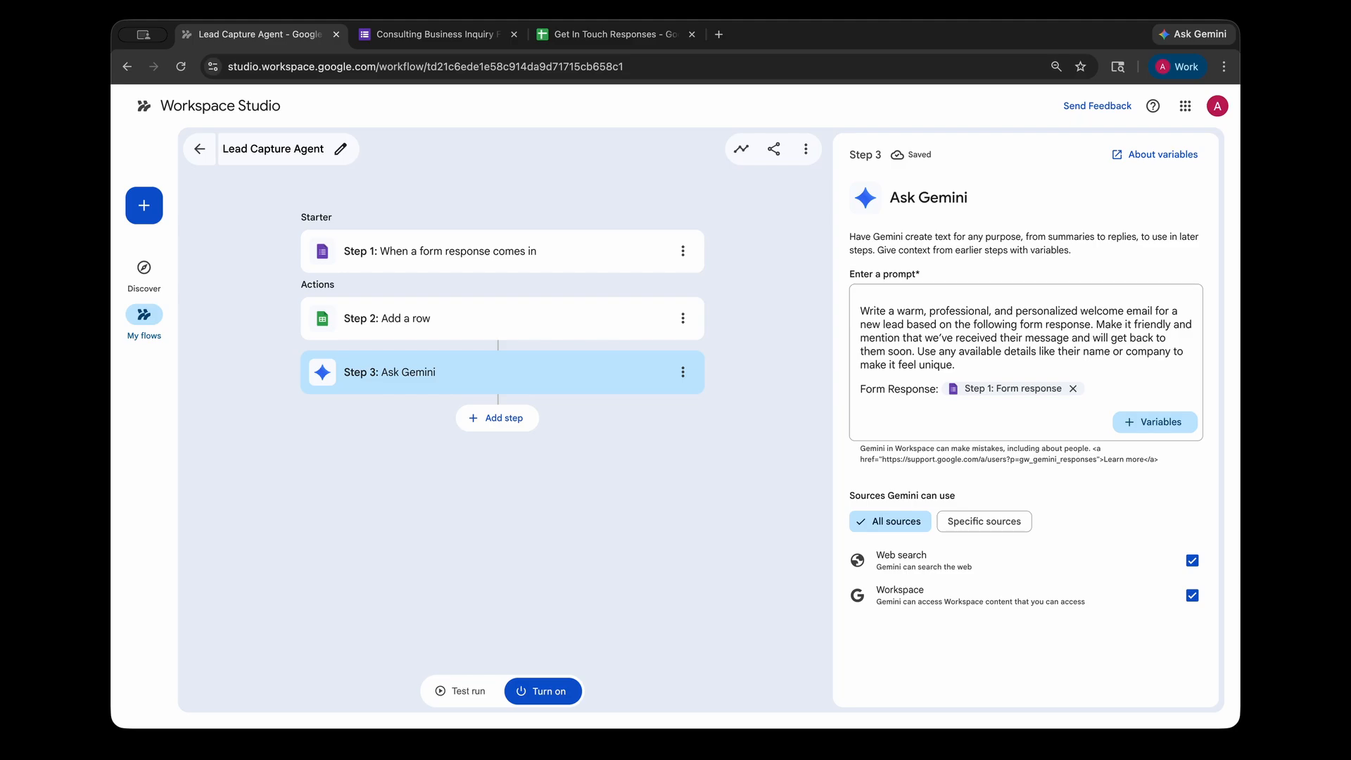
Step: Add a Draft an email action as Step 4, addressed to Step 1's Work Email variable
left_click(497, 418)
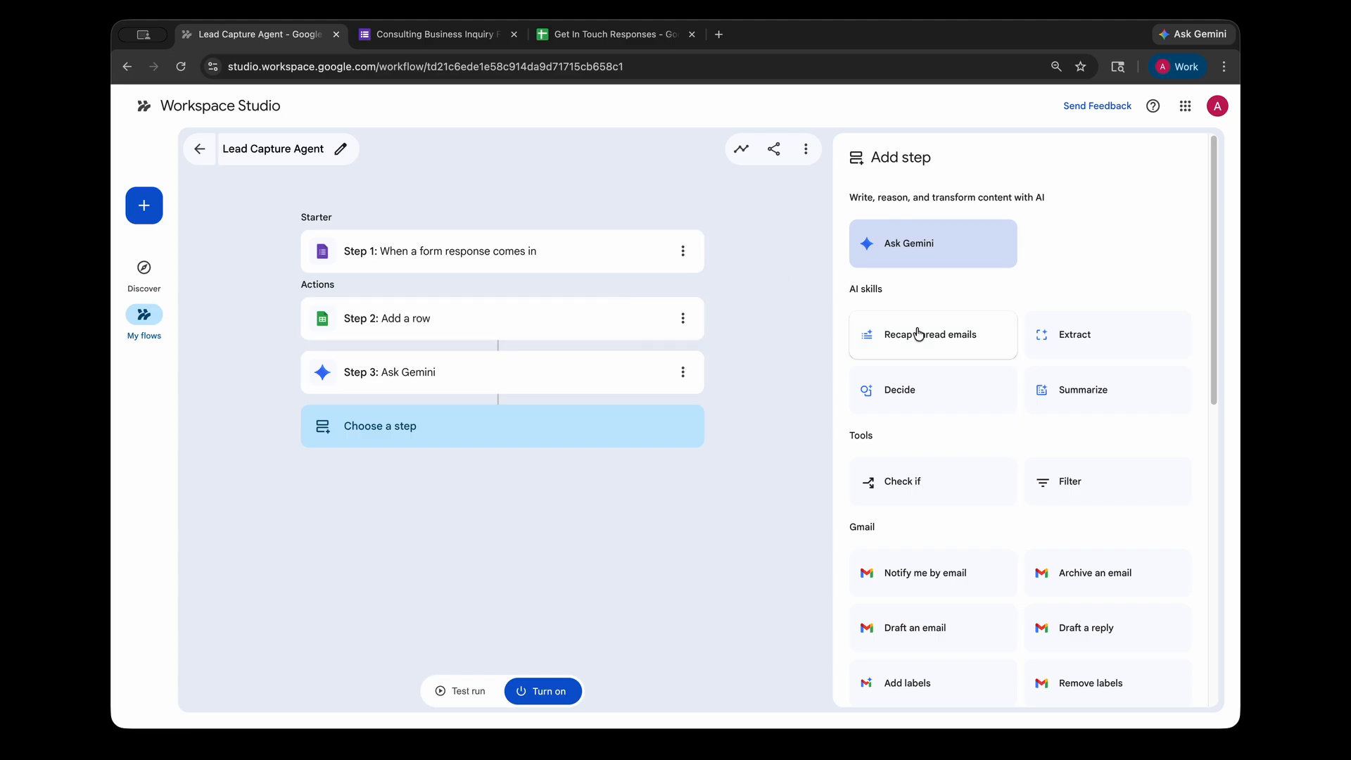
scroll(932, 389, "down", 2)
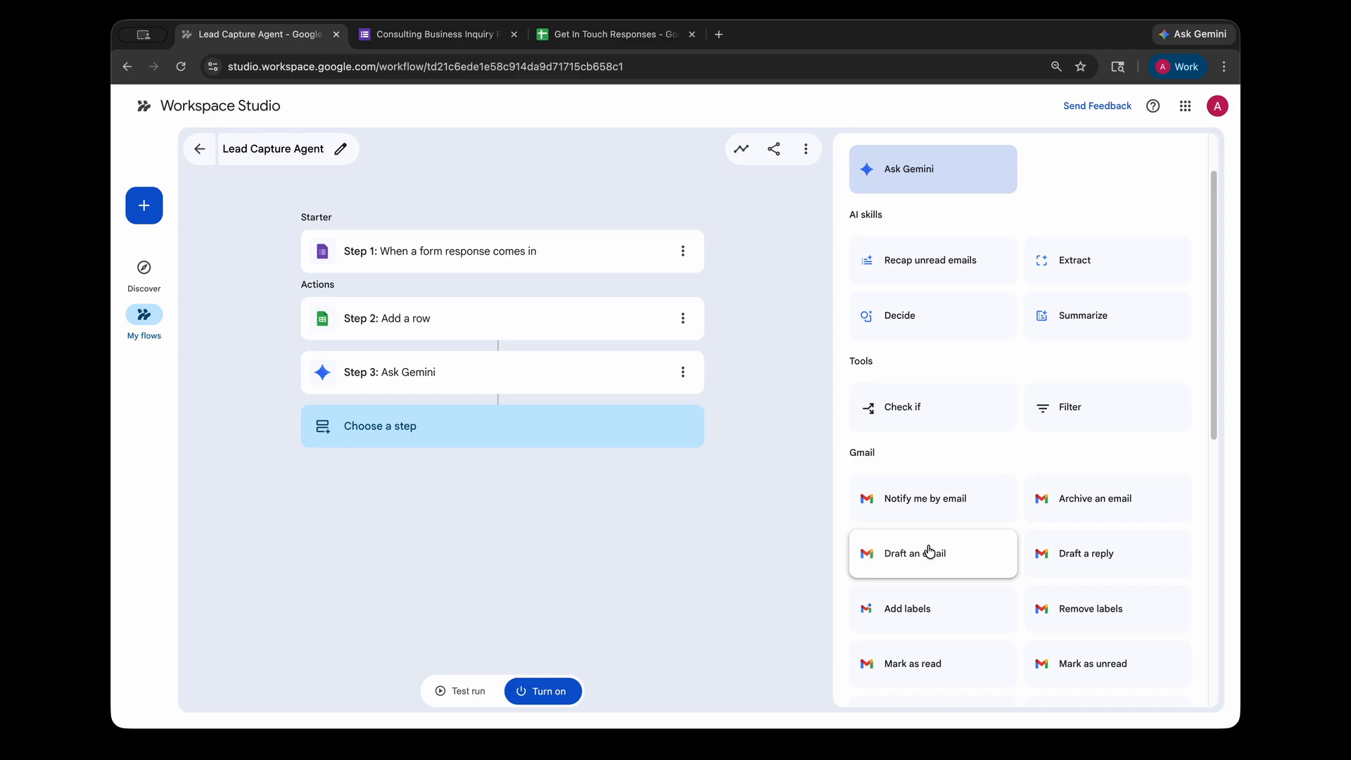
left_click(929, 551)
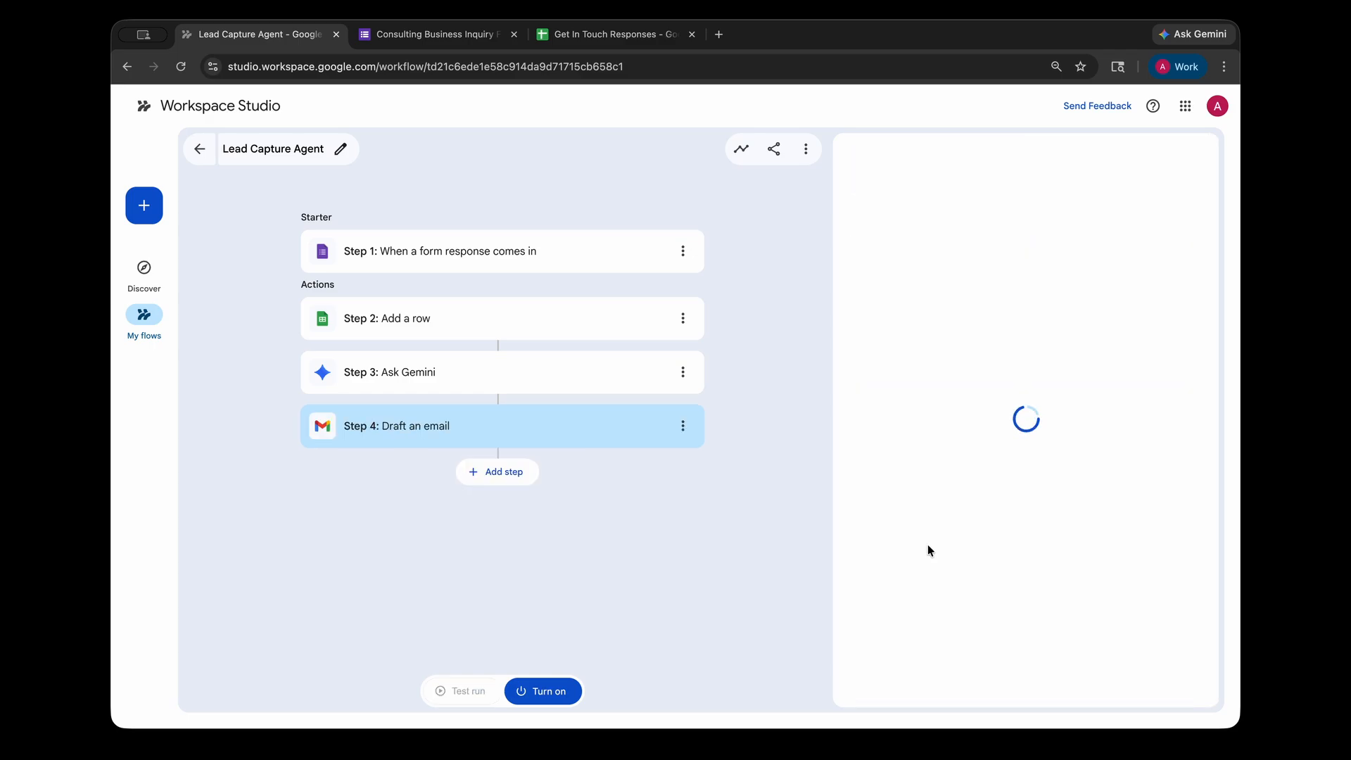
left_click(923, 299)
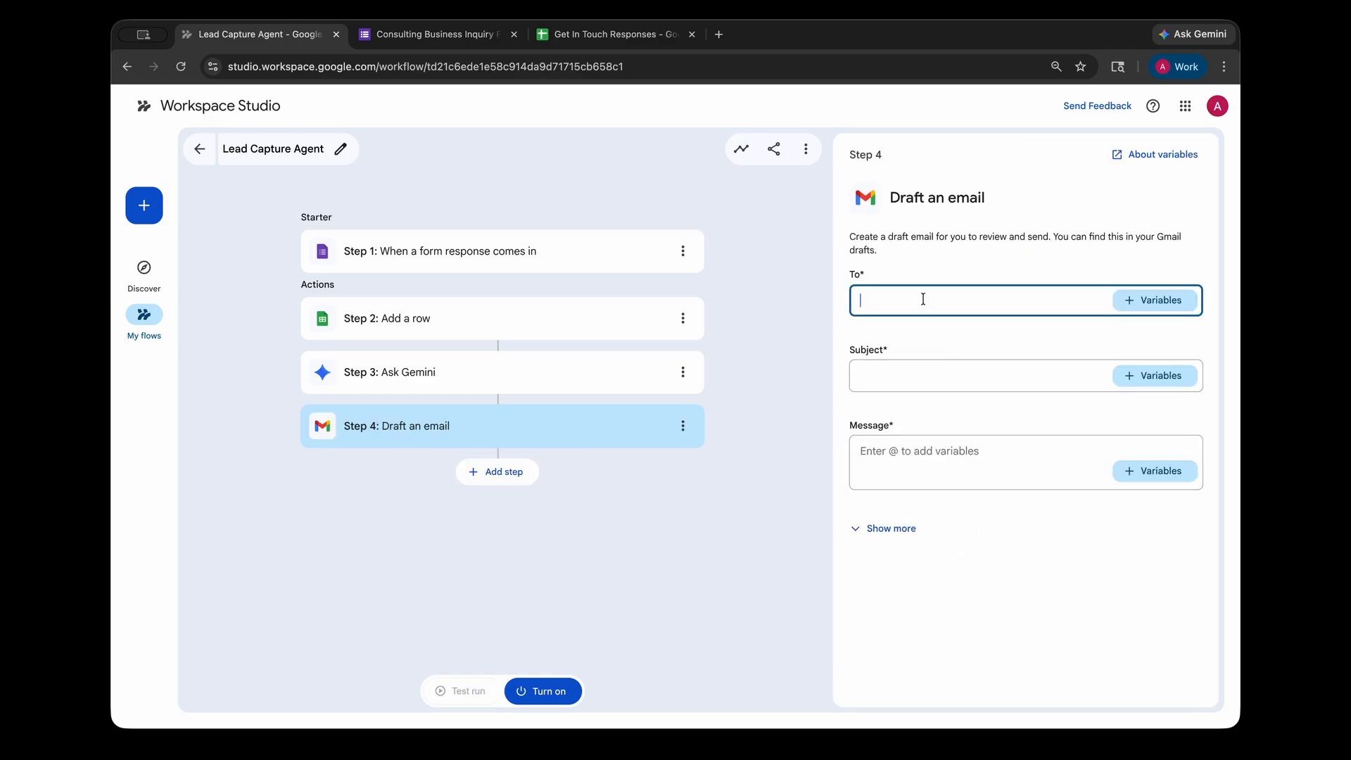
left_click(1140, 300)
left_click(1088, 389)
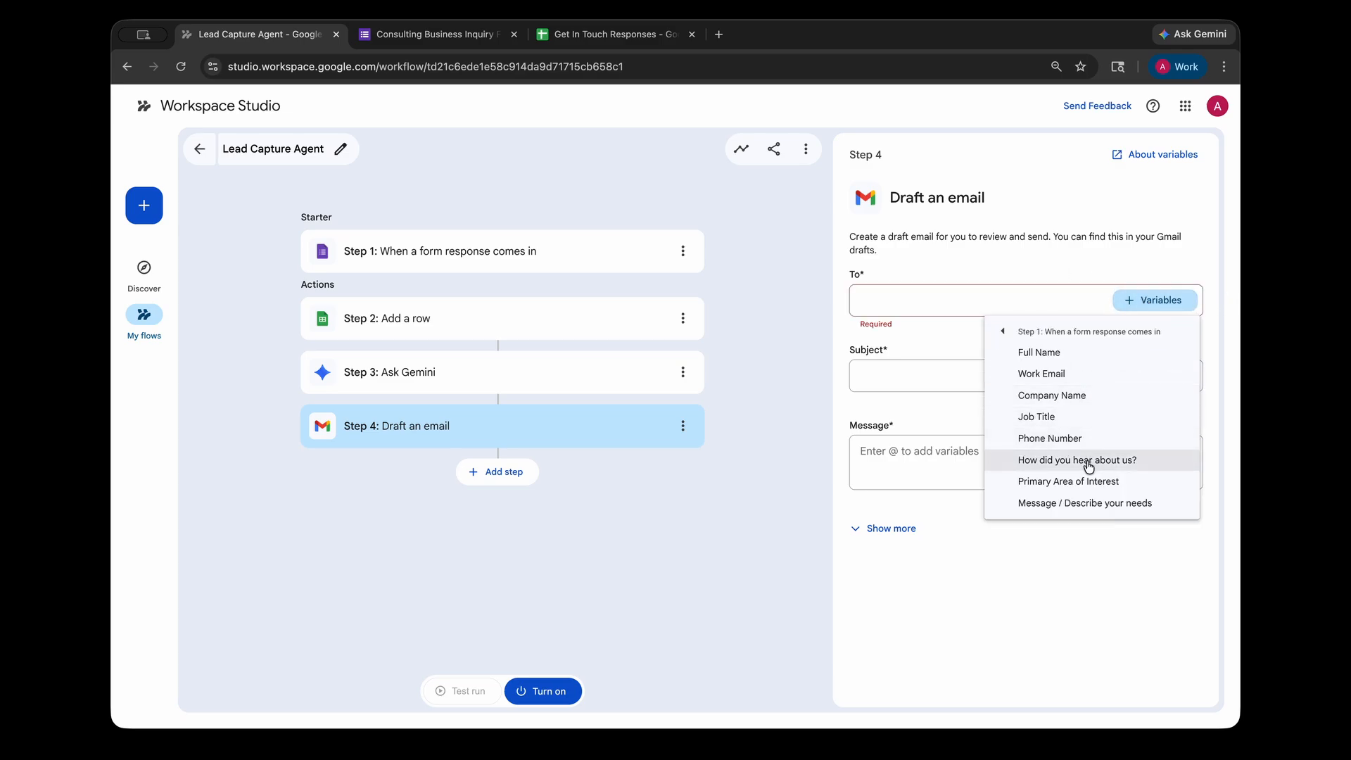
left_click(1066, 373)
Step: Set the draft email's subject to "Welcome ! We've received your inquiry."
left_click(927, 372)
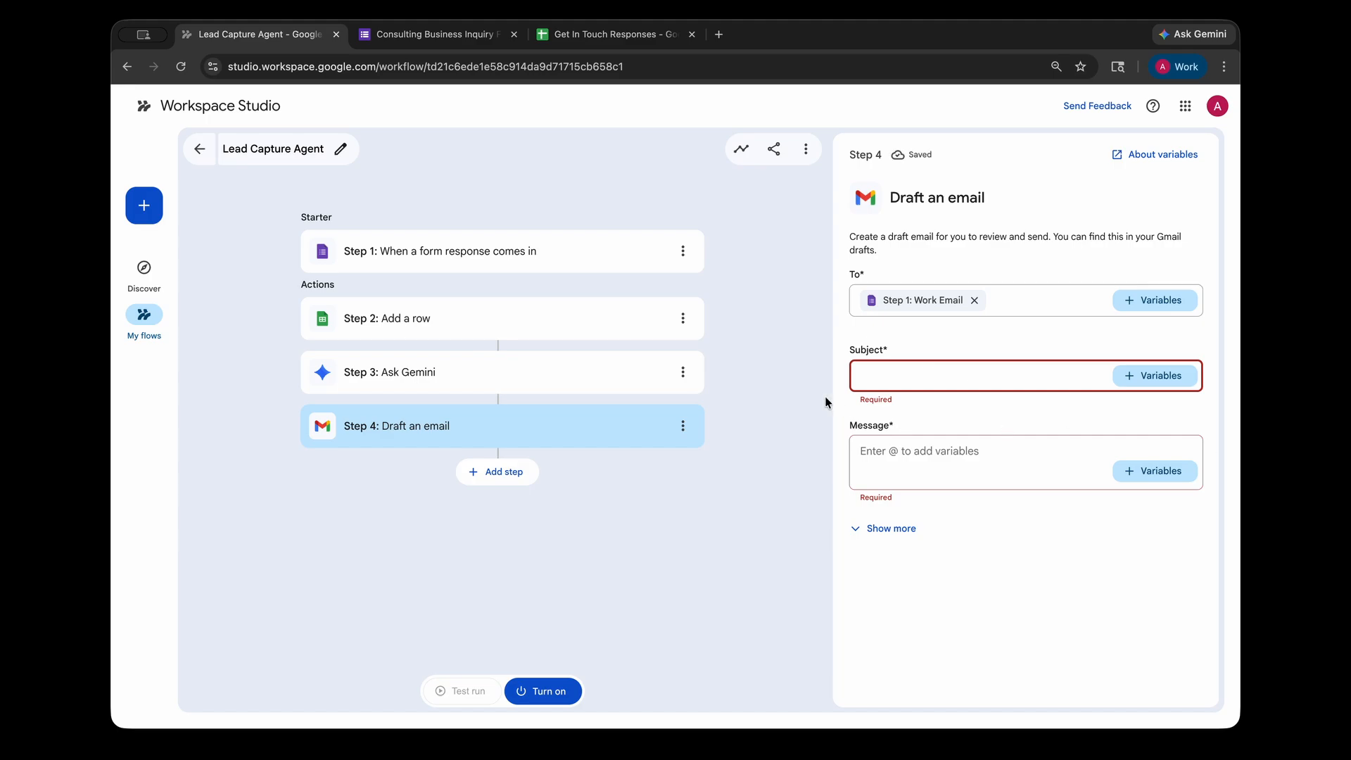
type("Welcome ! We've rece")
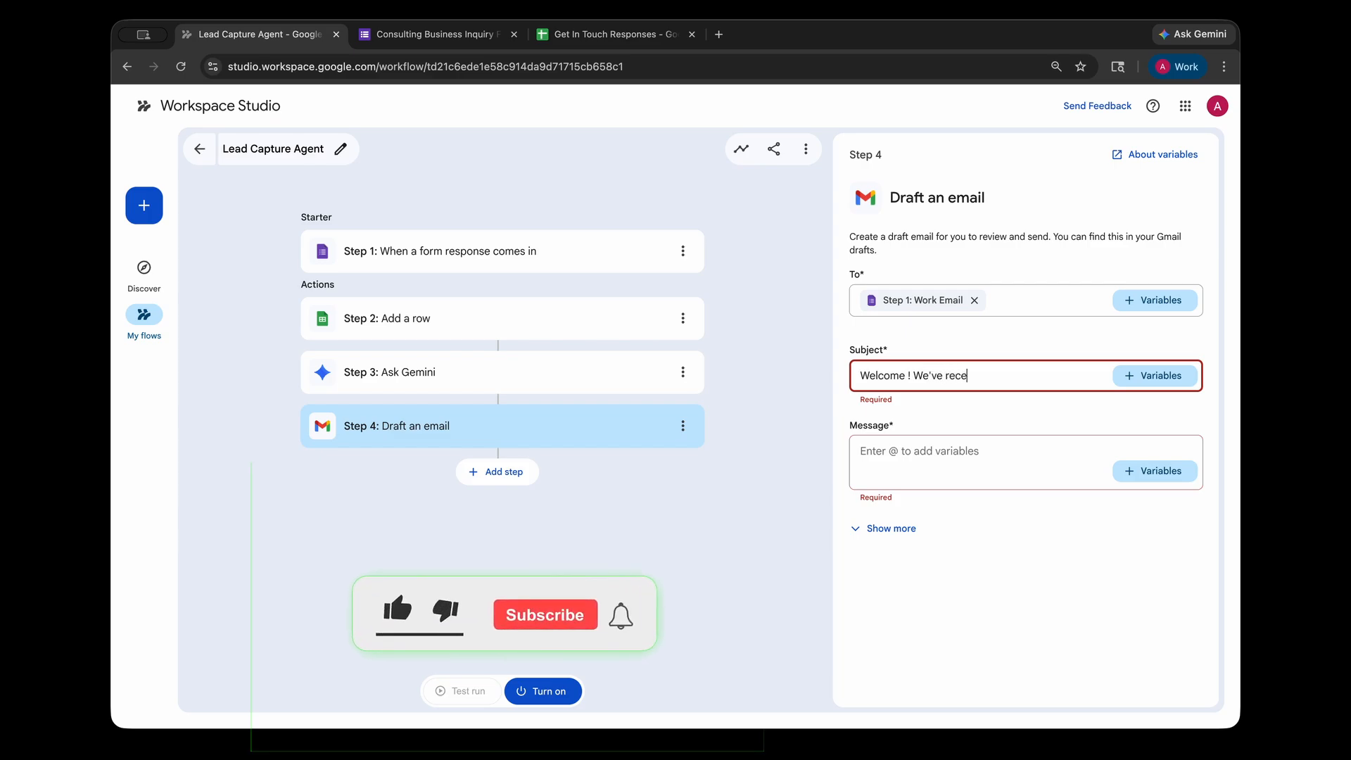
type("ived your inqui")
key("BackSpace")
key("BackSpace")
key("BackSpace")
type("ry.")
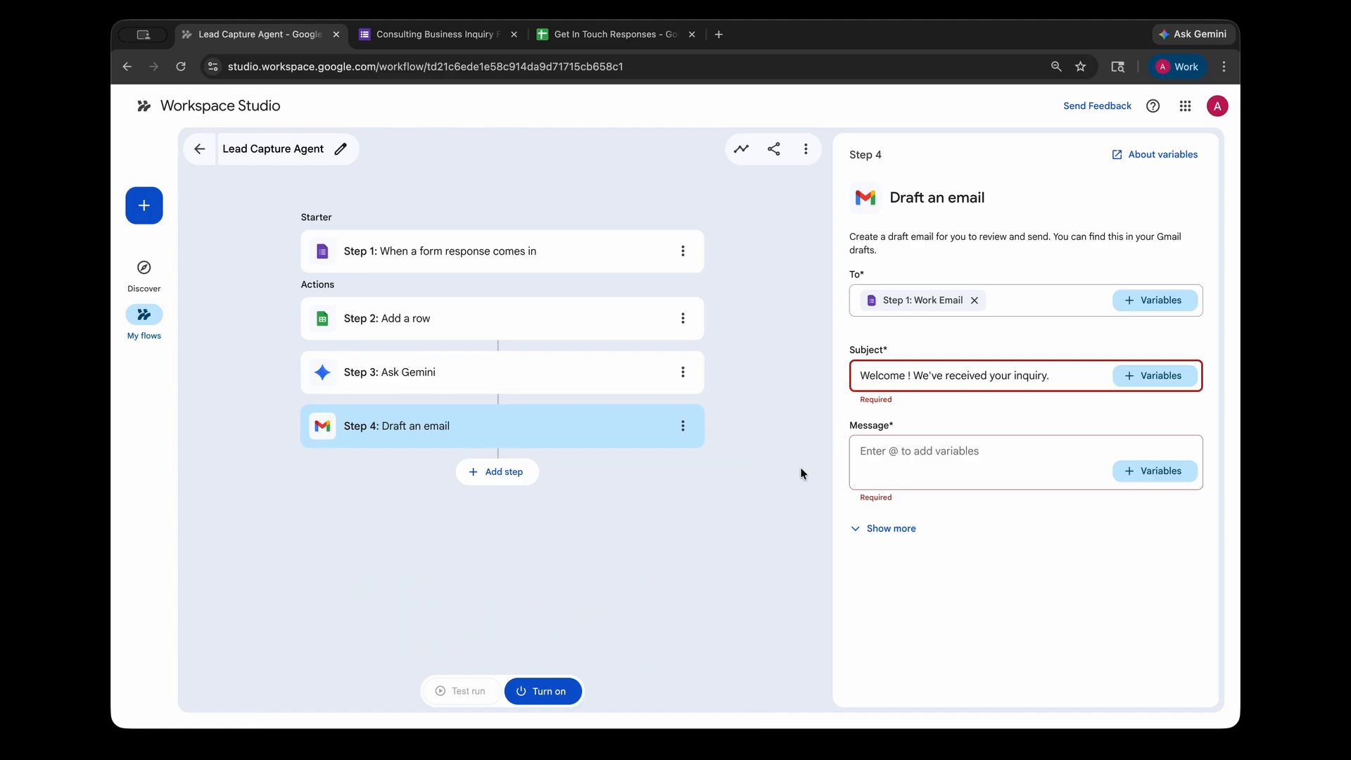
Step: Insert Step 3's Content created by Gemini variable as the draft email's message
left_click(927, 460)
left_click(1120, 472)
left_click(1070, 592)
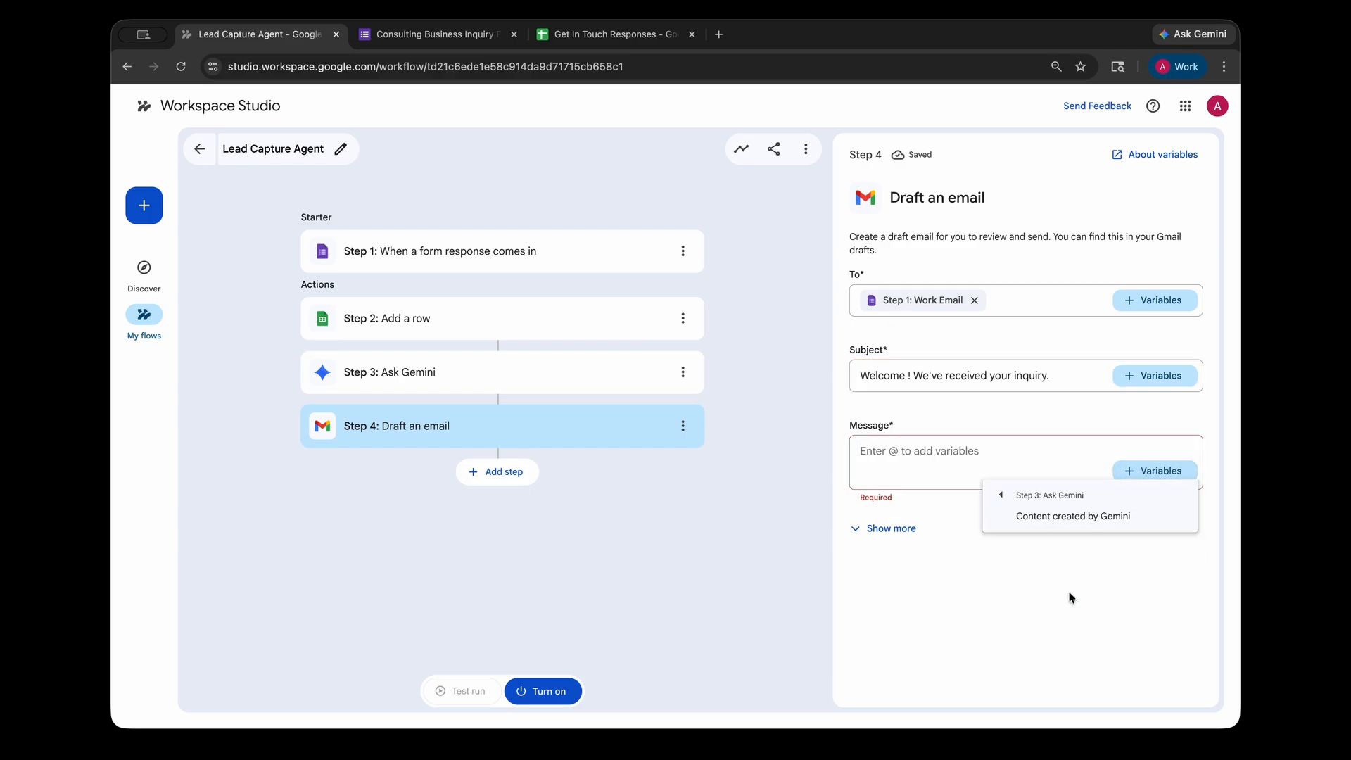
left_click(1059, 518)
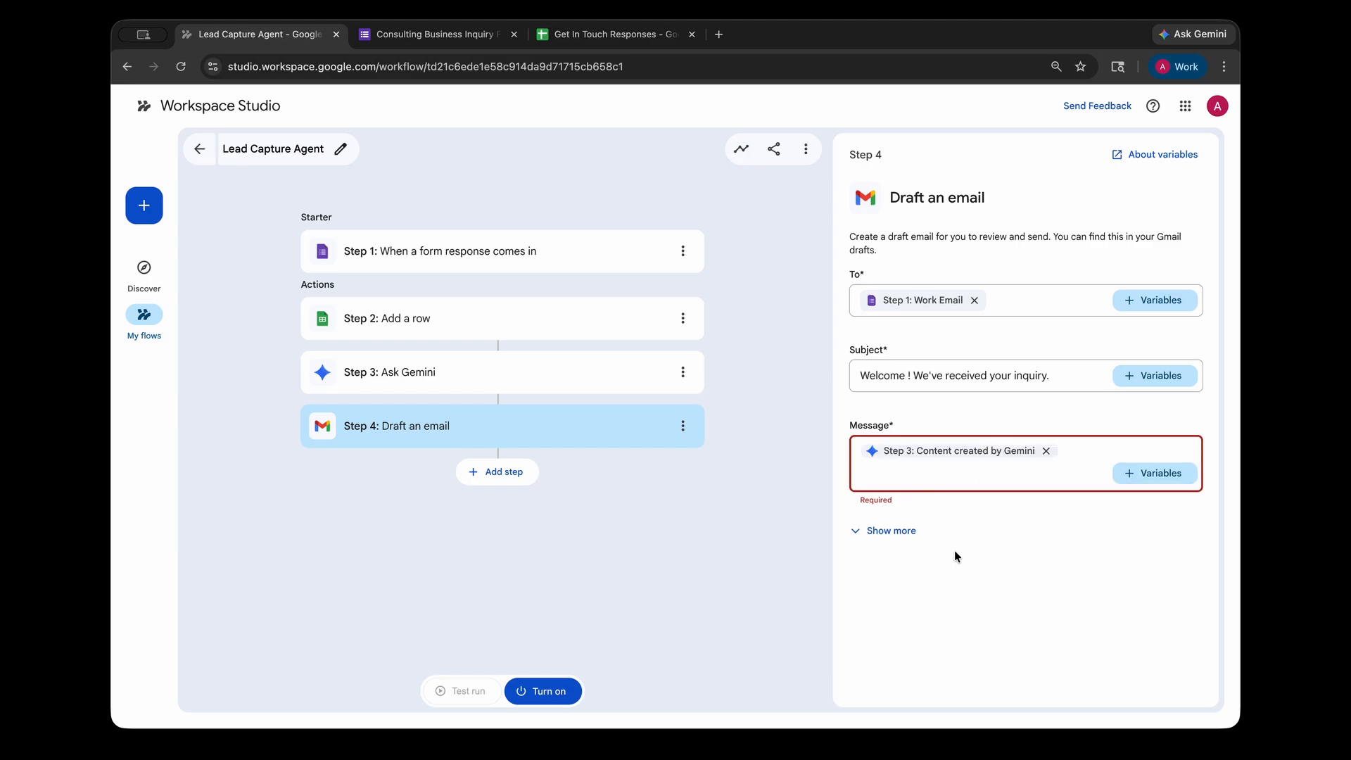
left_click(860, 530)
left_click(871, 681)
left_click(888, 530)
left_click(884, 542)
left_click(873, 682)
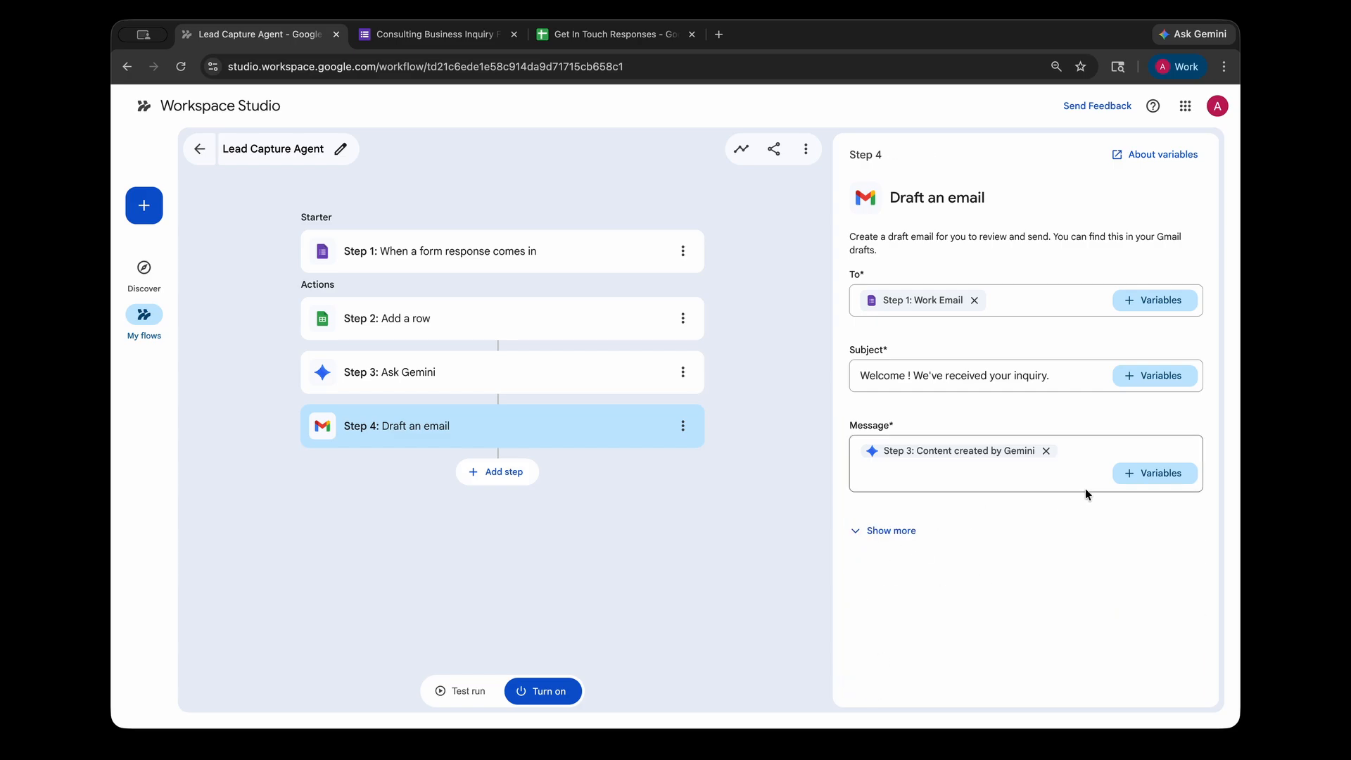
Step: Start a fifth flow step, then switch to the Get In Touch Responses spreadsheet and slightly widen the Welcome Email Sent column
left_click(523, 482)
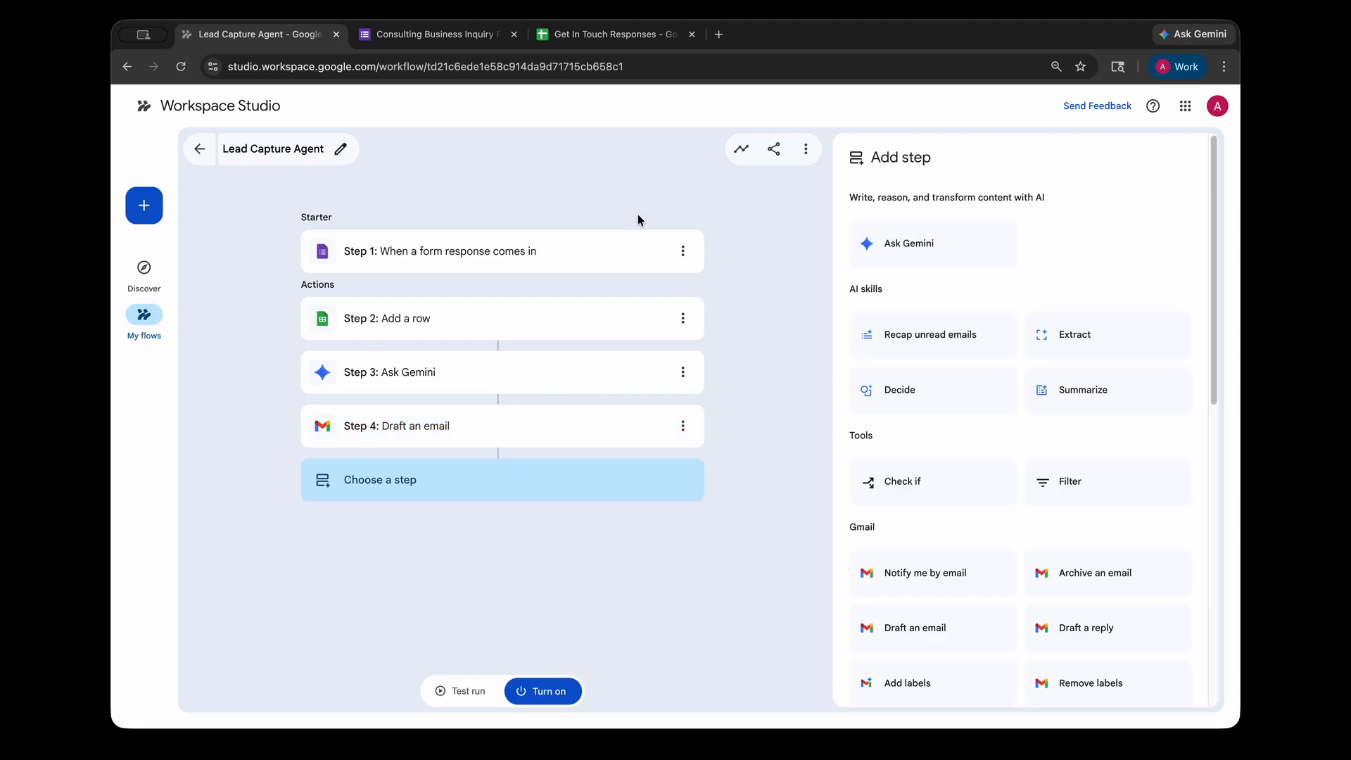
left_click(616, 35)
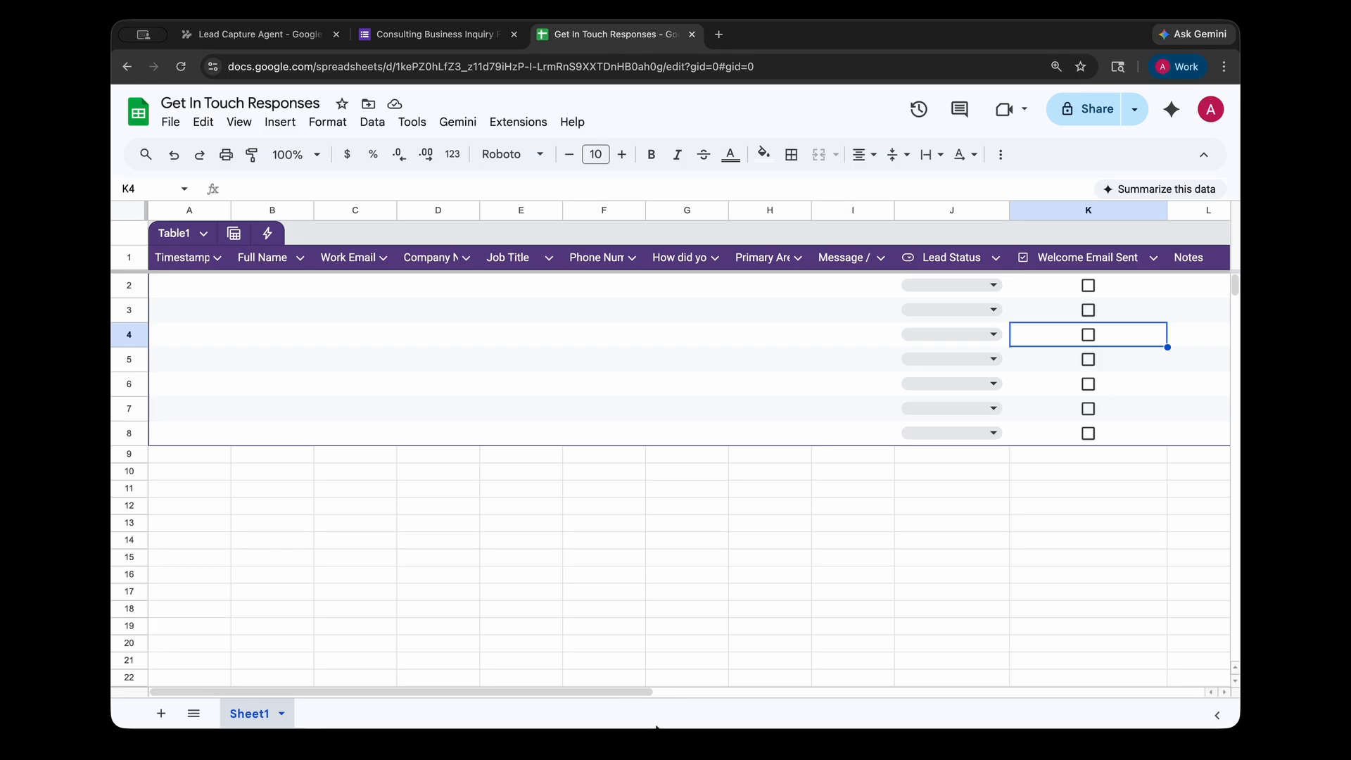
left_click_drag(630, 692, 809, 692)
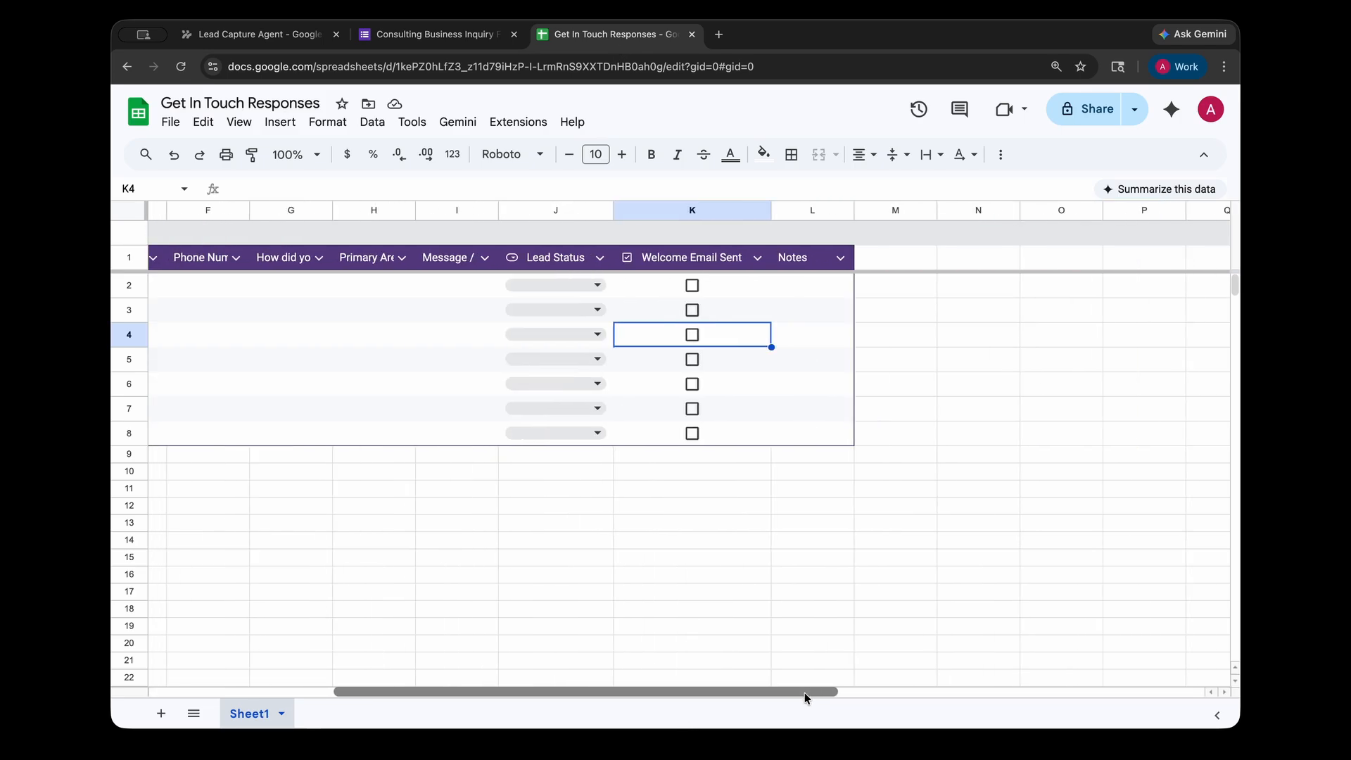
left_click(554, 211)
left_click(697, 211)
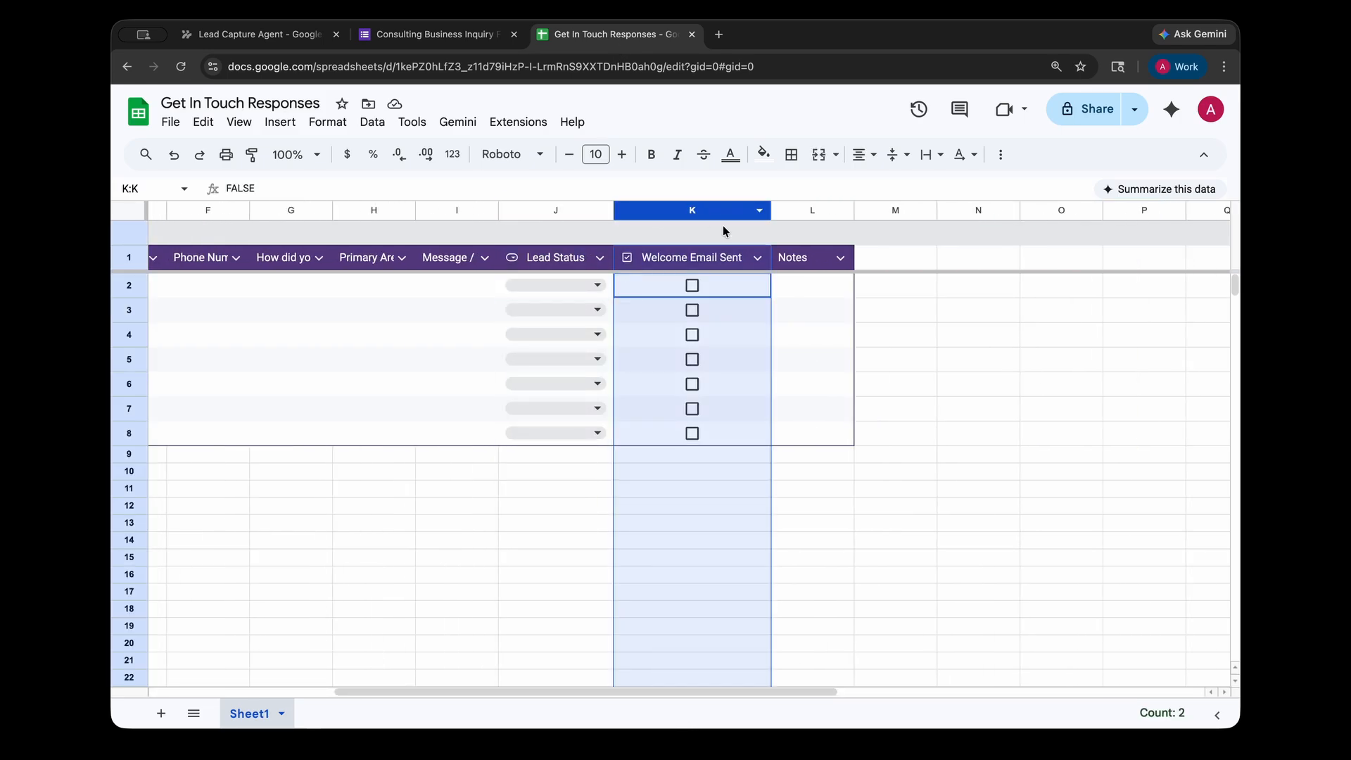
left_click_drag(771, 211, 783, 211)
Step: Examine the Lead Status dropdown options and how the Welcome Email Sent checkboxes work in the responses table
left_click(598, 286)
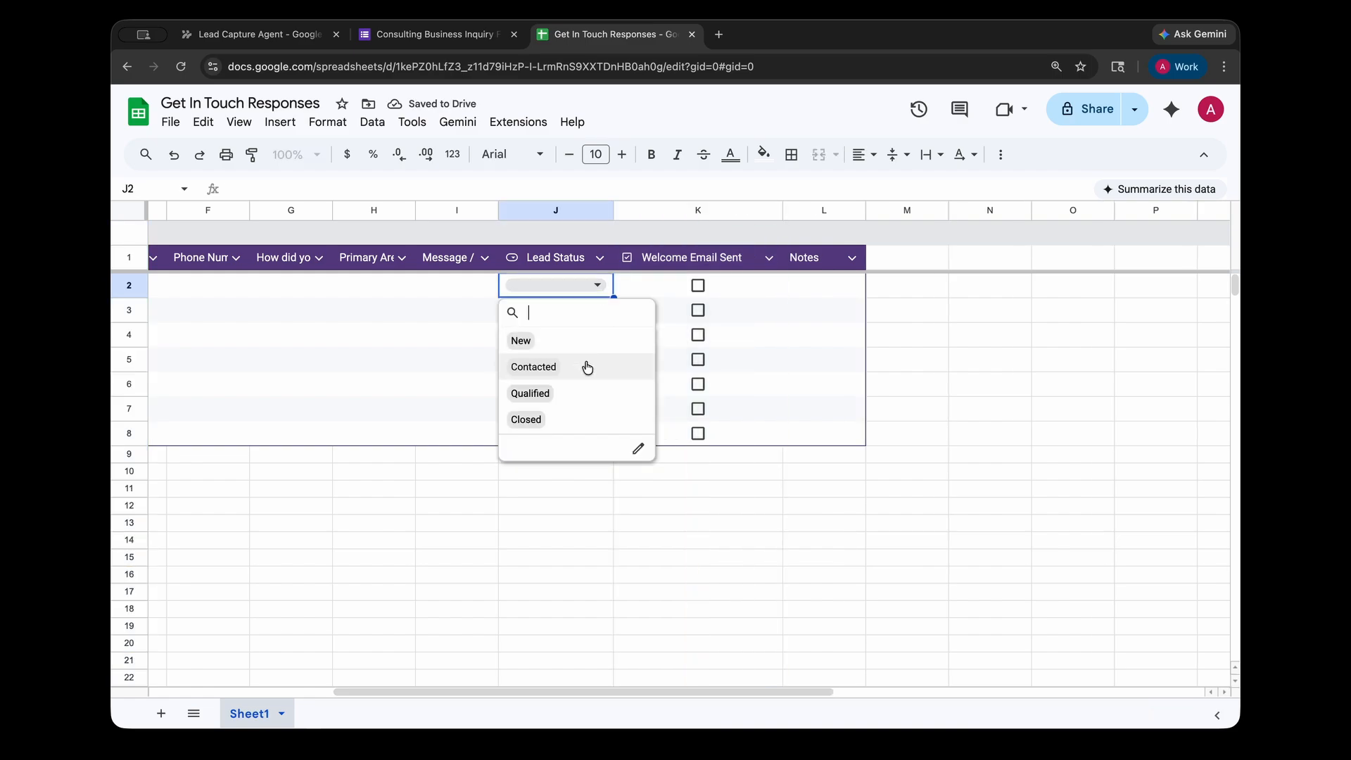
left_click(556, 540)
left_click_drag(665, 285, 670, 446)
left_click(732, 290)
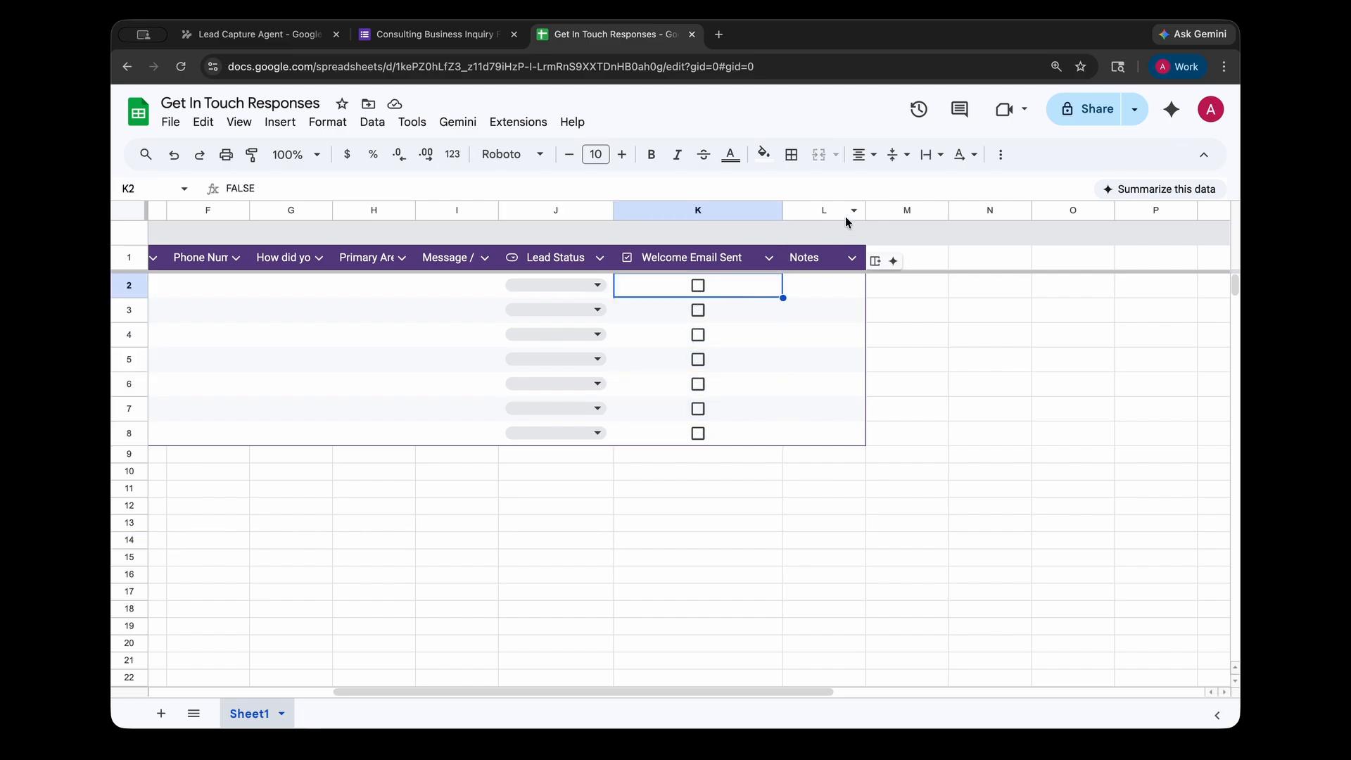
left_click(298, 35)
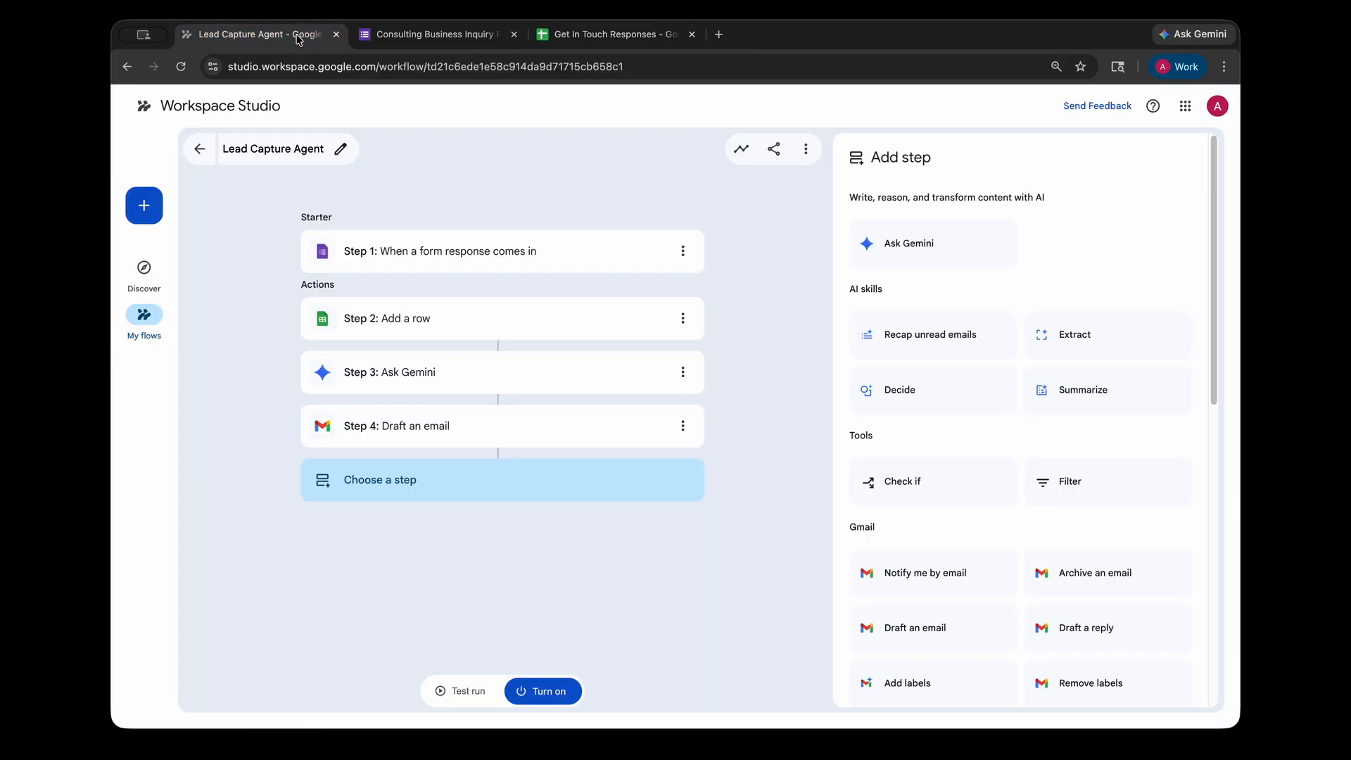
left_click(619, 35)
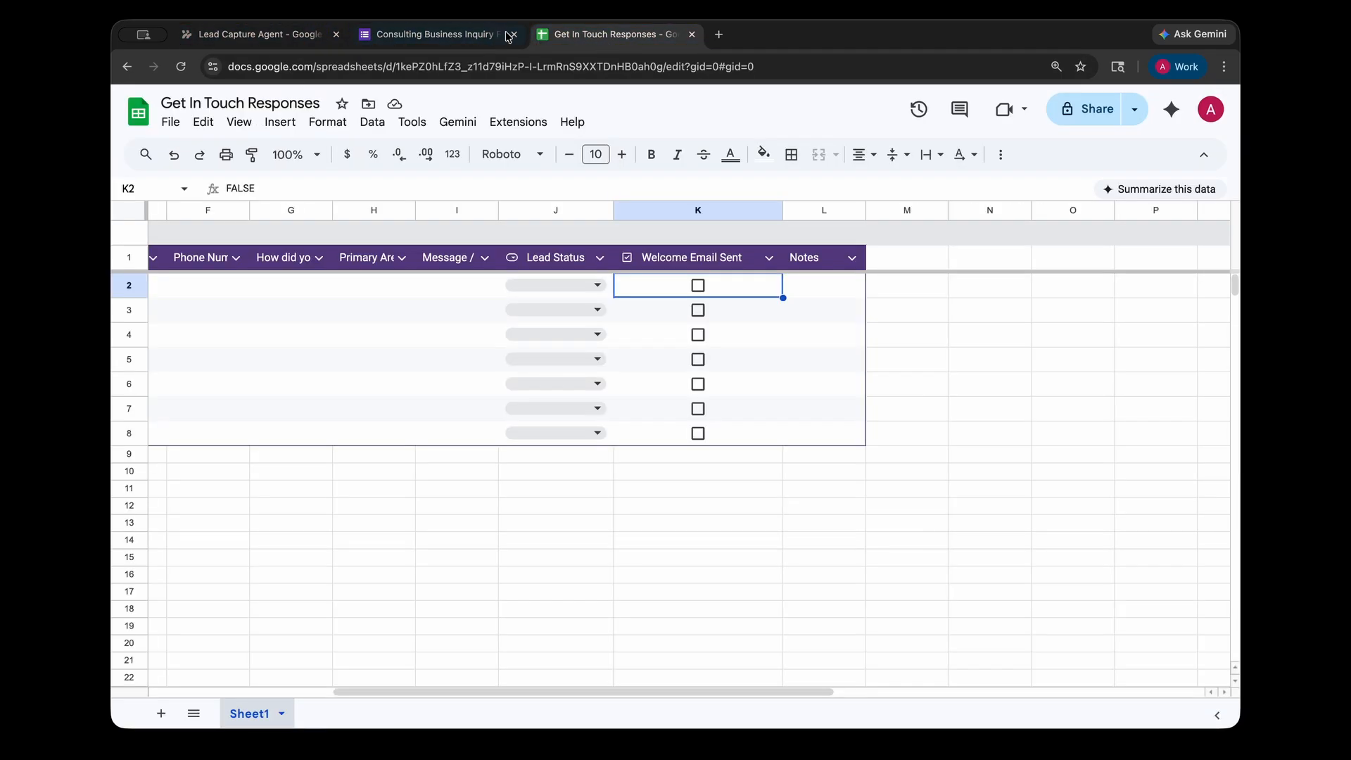
left_click(595, 287)
left_click(774, 314)
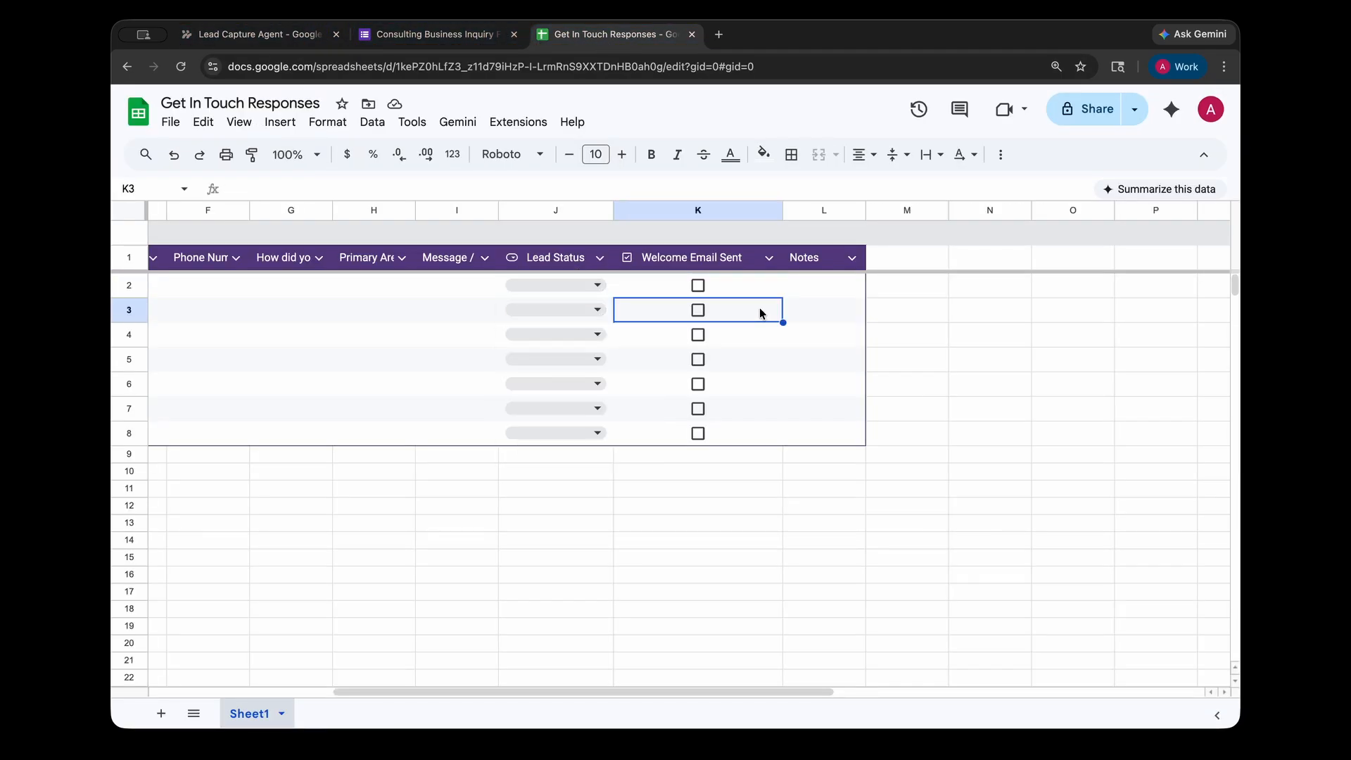
left_click(697, 310)
left_click(699, 311)
Step: Return to Workspace Studio and add an Update rows action as Step 5, targeting Sheet1 of the Get In Touch Responses spreadsheet
key("ctrl+Tab")
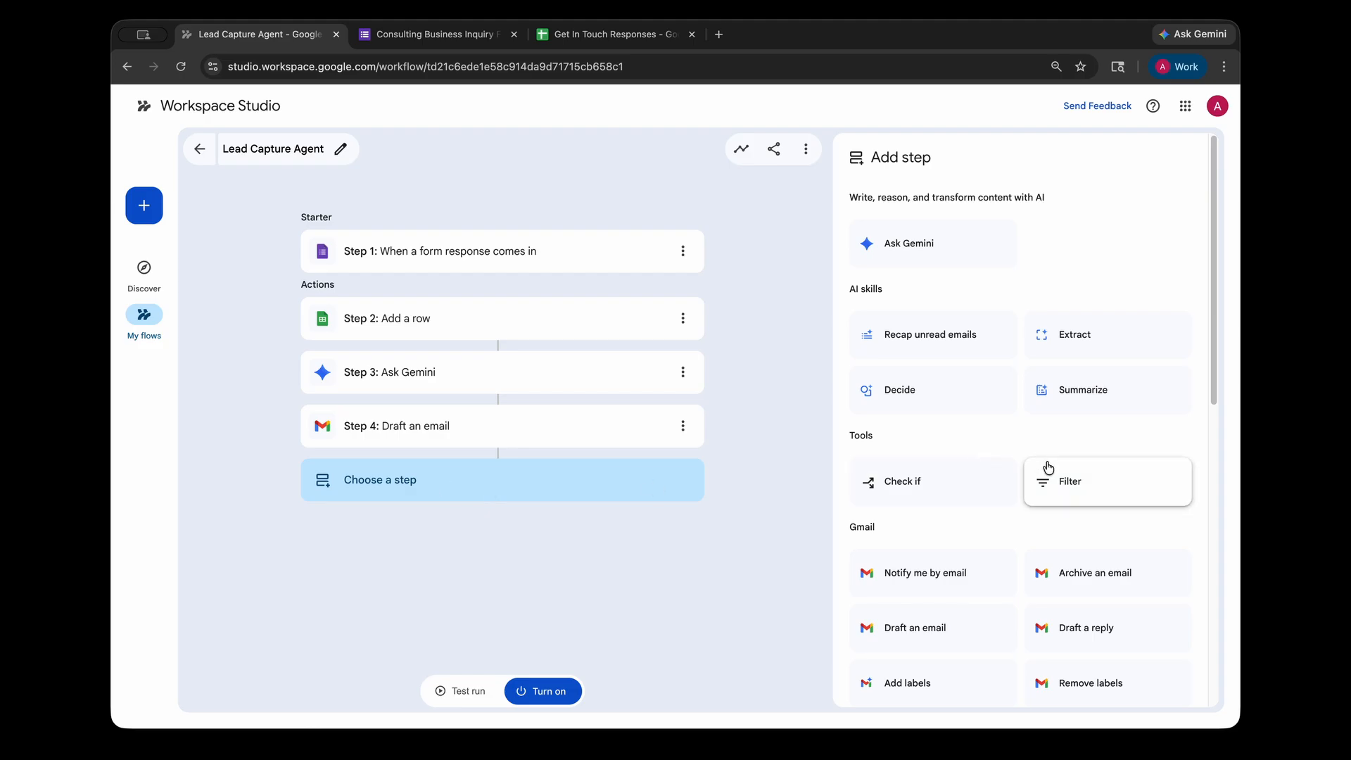
scroll(1049, 493, "down", 8)
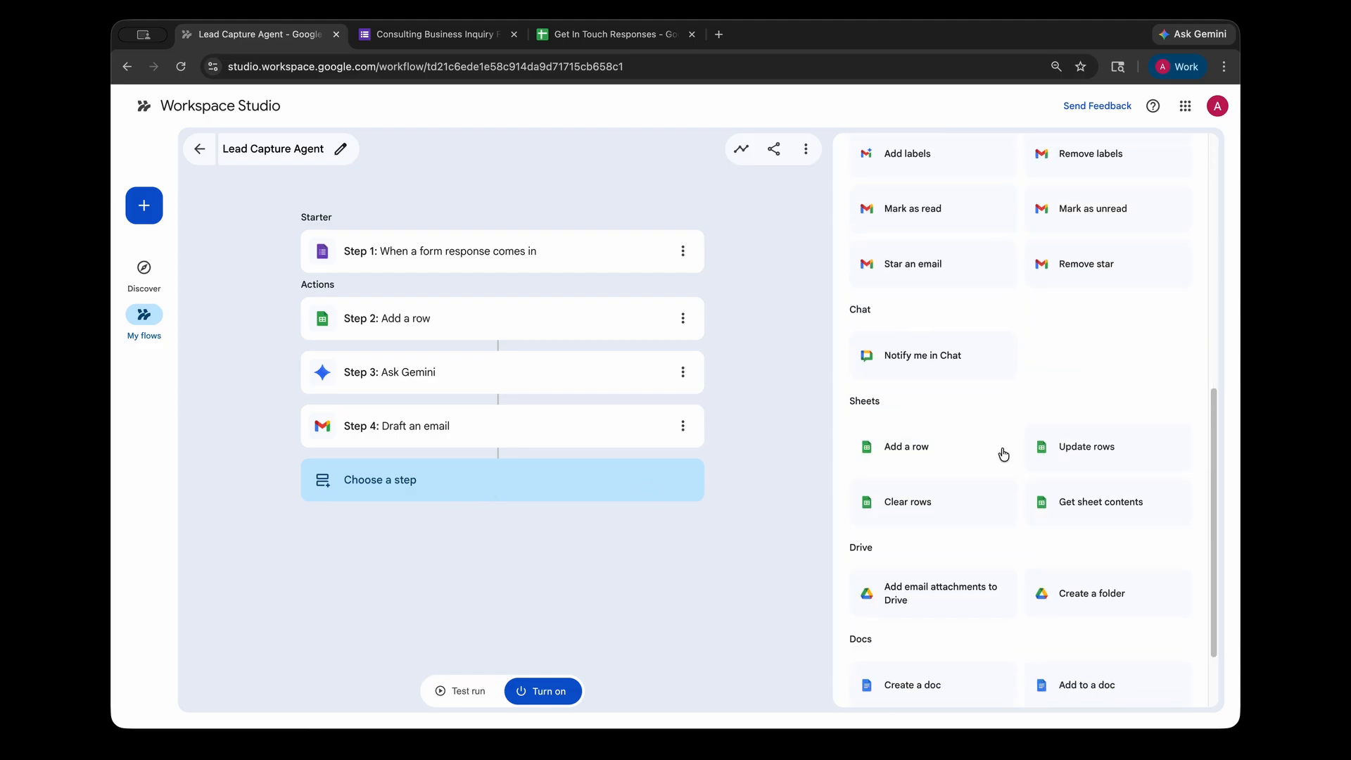
left_click(1105, 456)
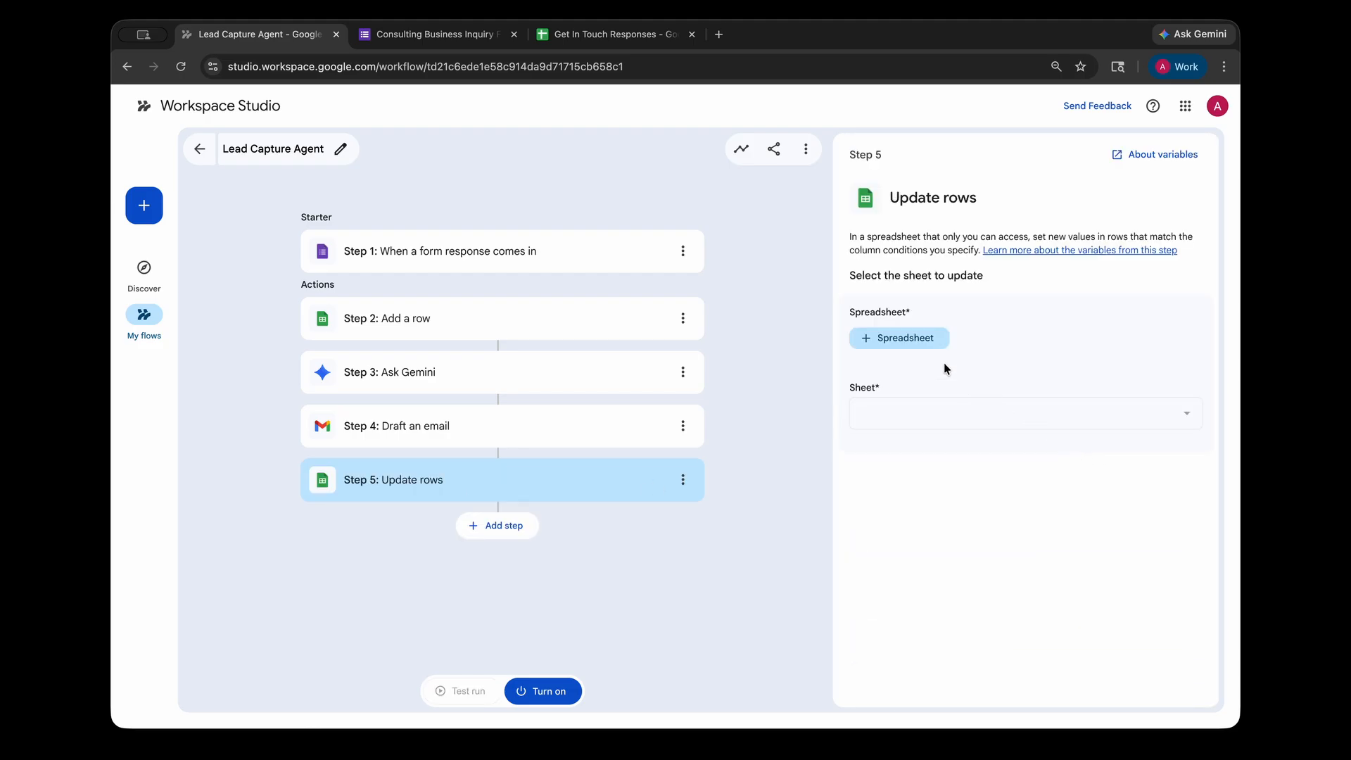
left_click(927, 348)
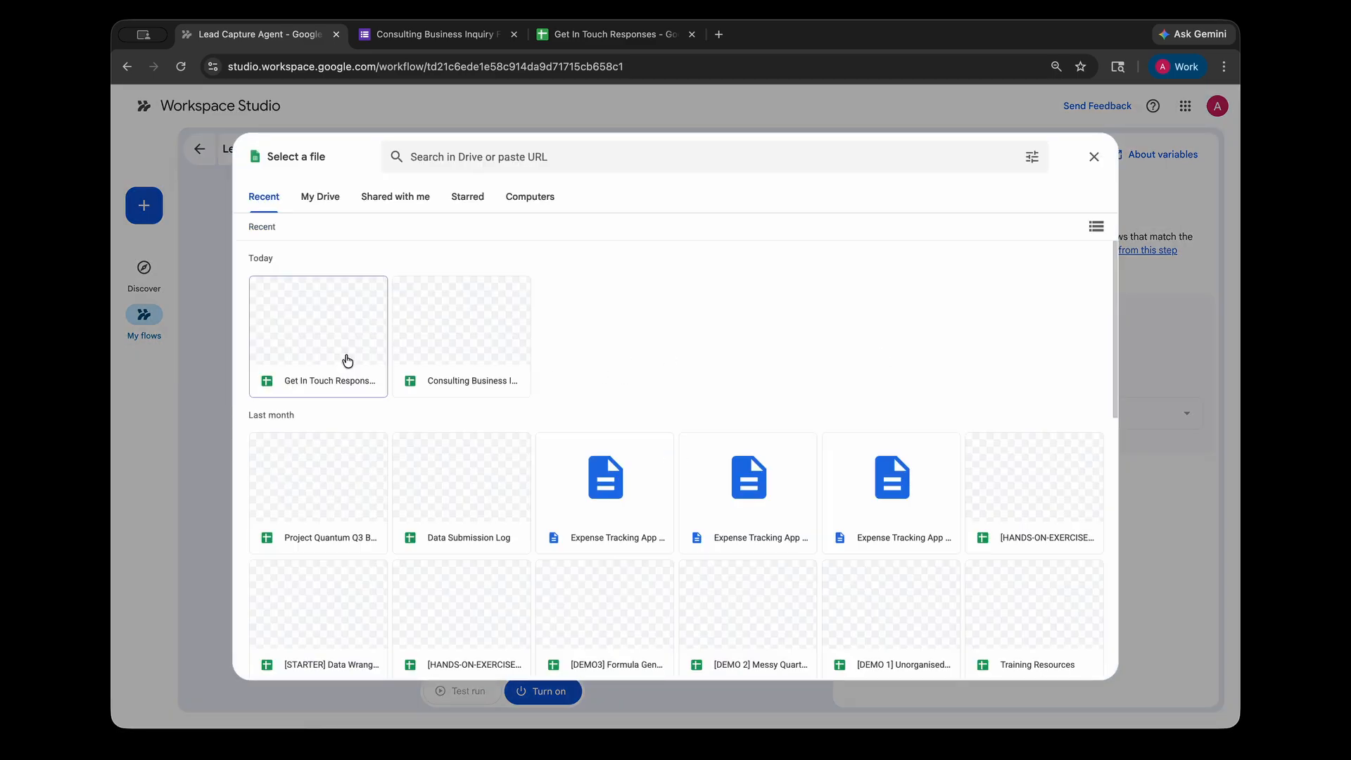
left_click(359, 376)
left_click(1080, 663)
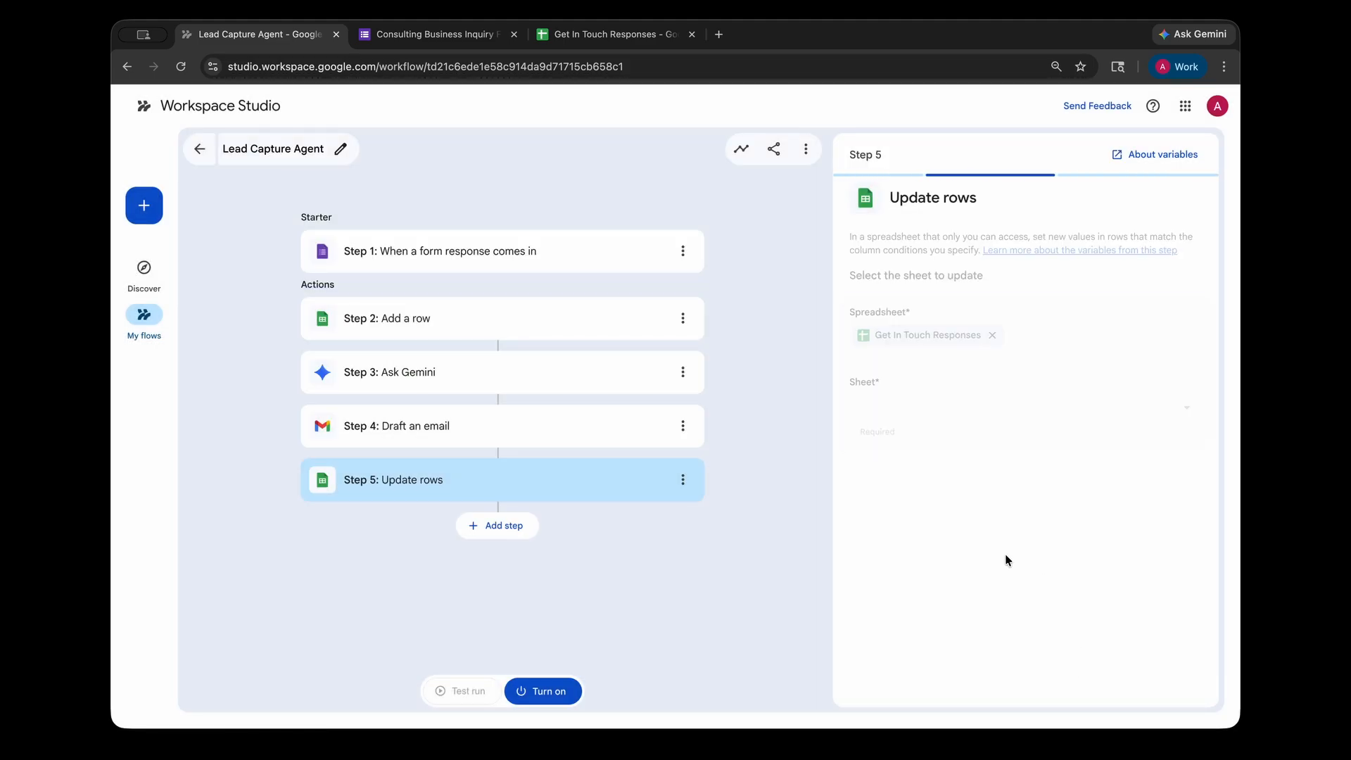
left_click(910, 421)
left_click(888, 402)
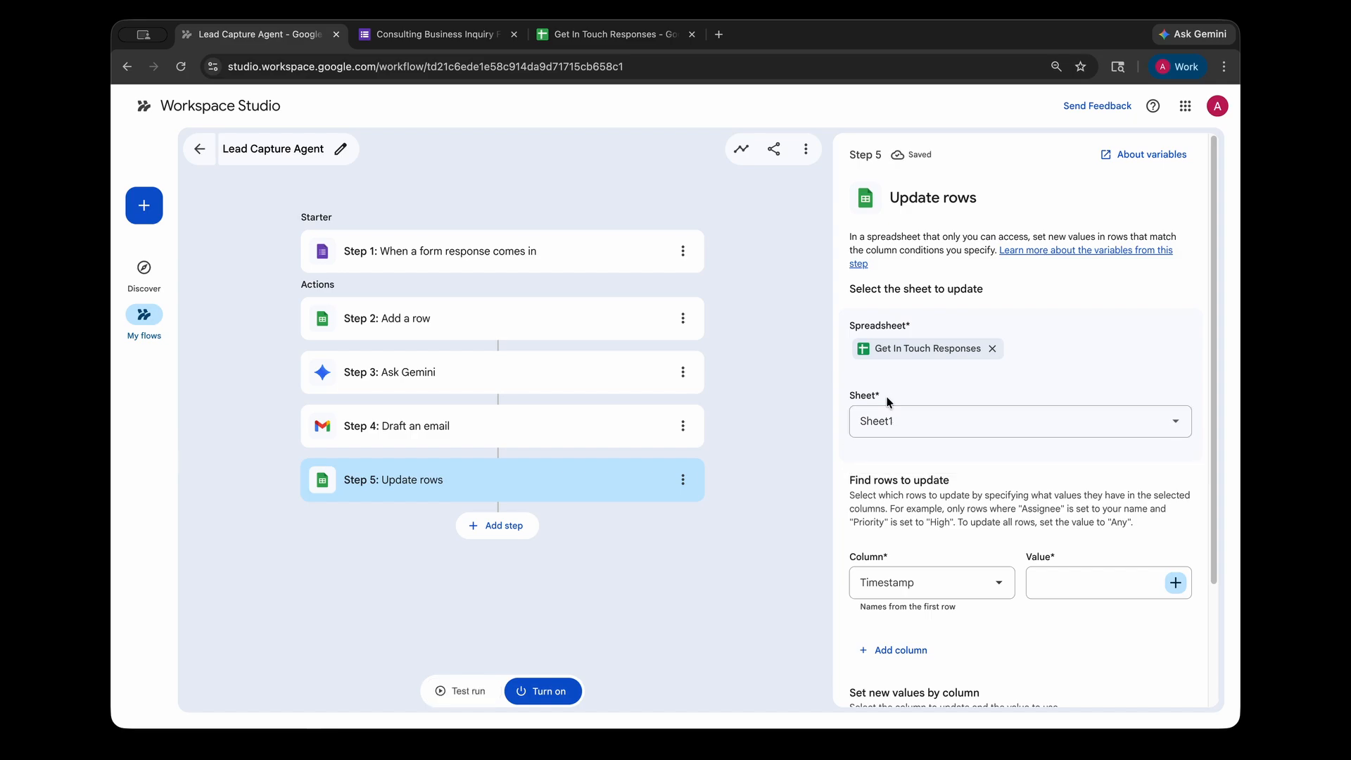
Step: Set Step 5 to find rows whose Lead Status column is Empty
scroll(887, 402, "down", 3)
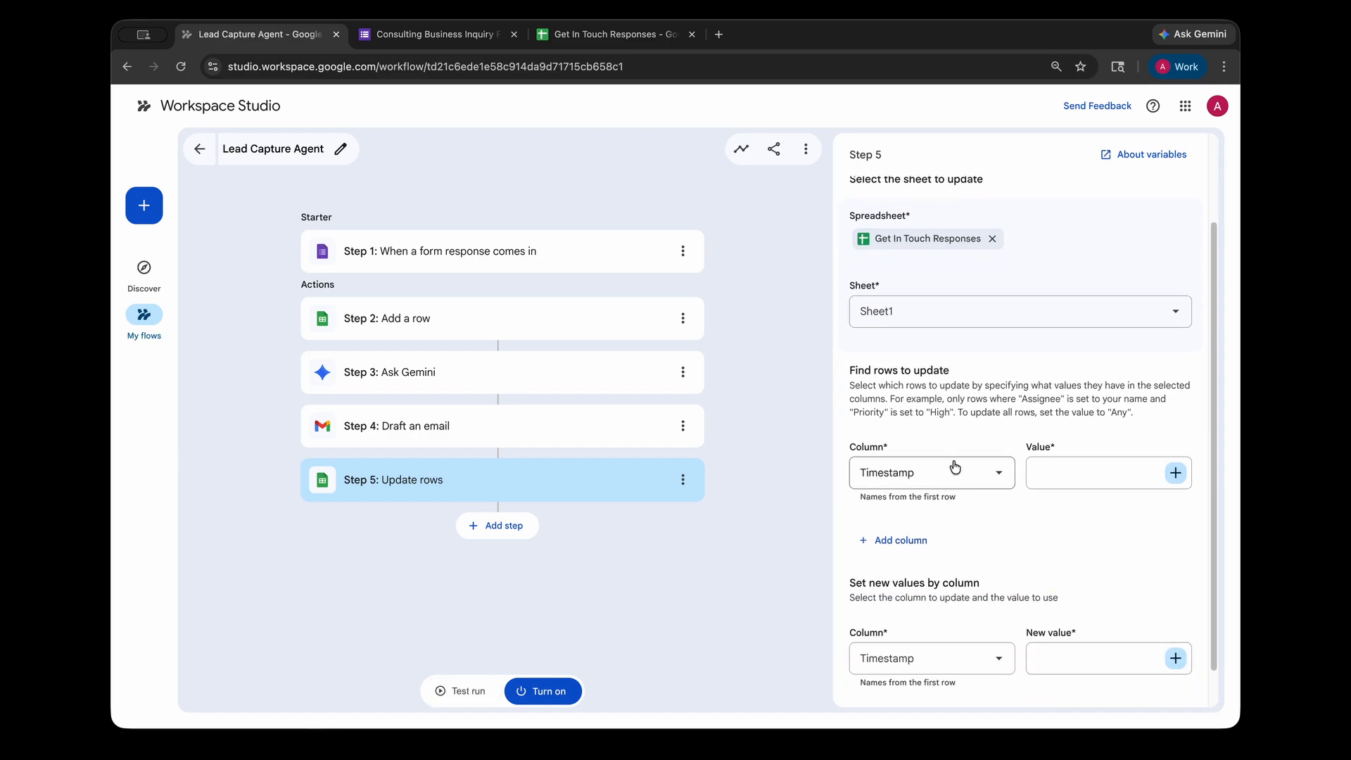
left_click_drag(849, 370, 1133, 412)
left_click(1133, 412)
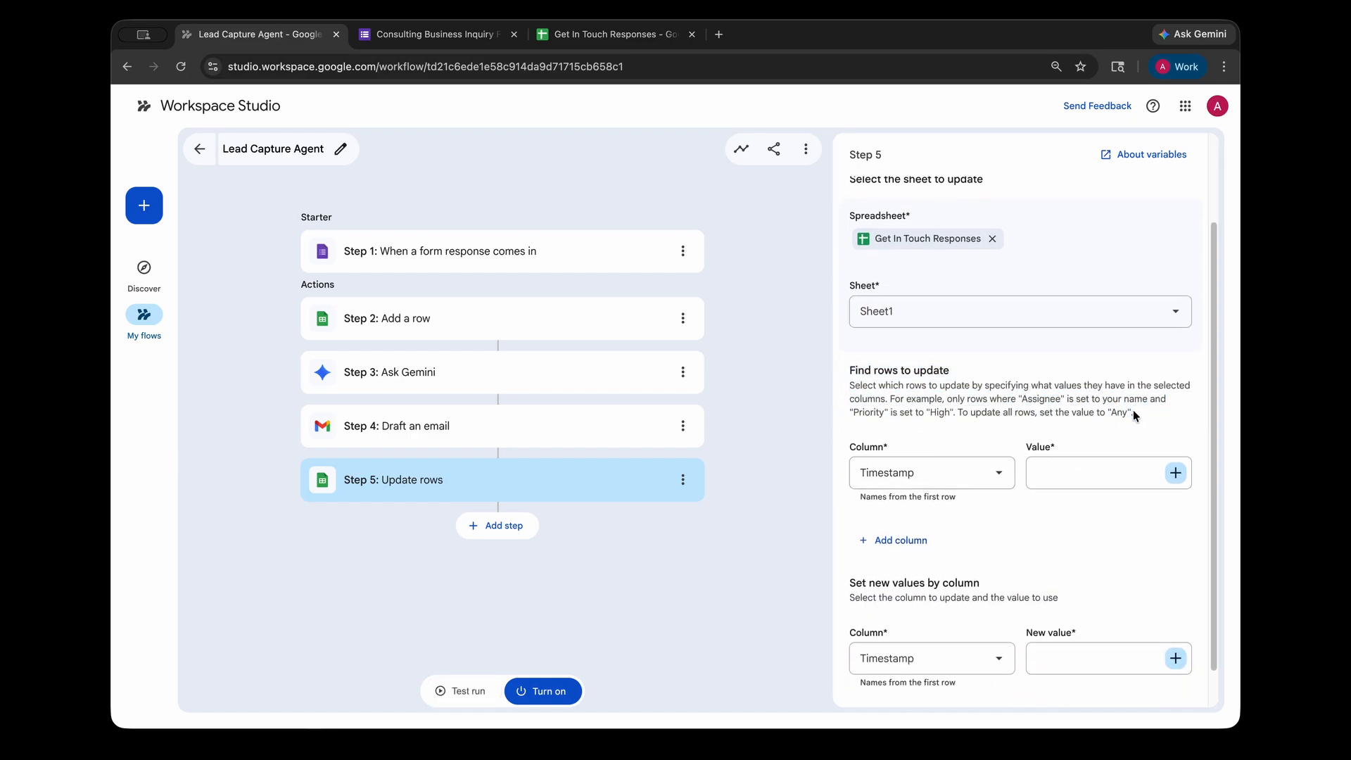
scroll(935, 442, "down", 1)
left_click(937, 440)
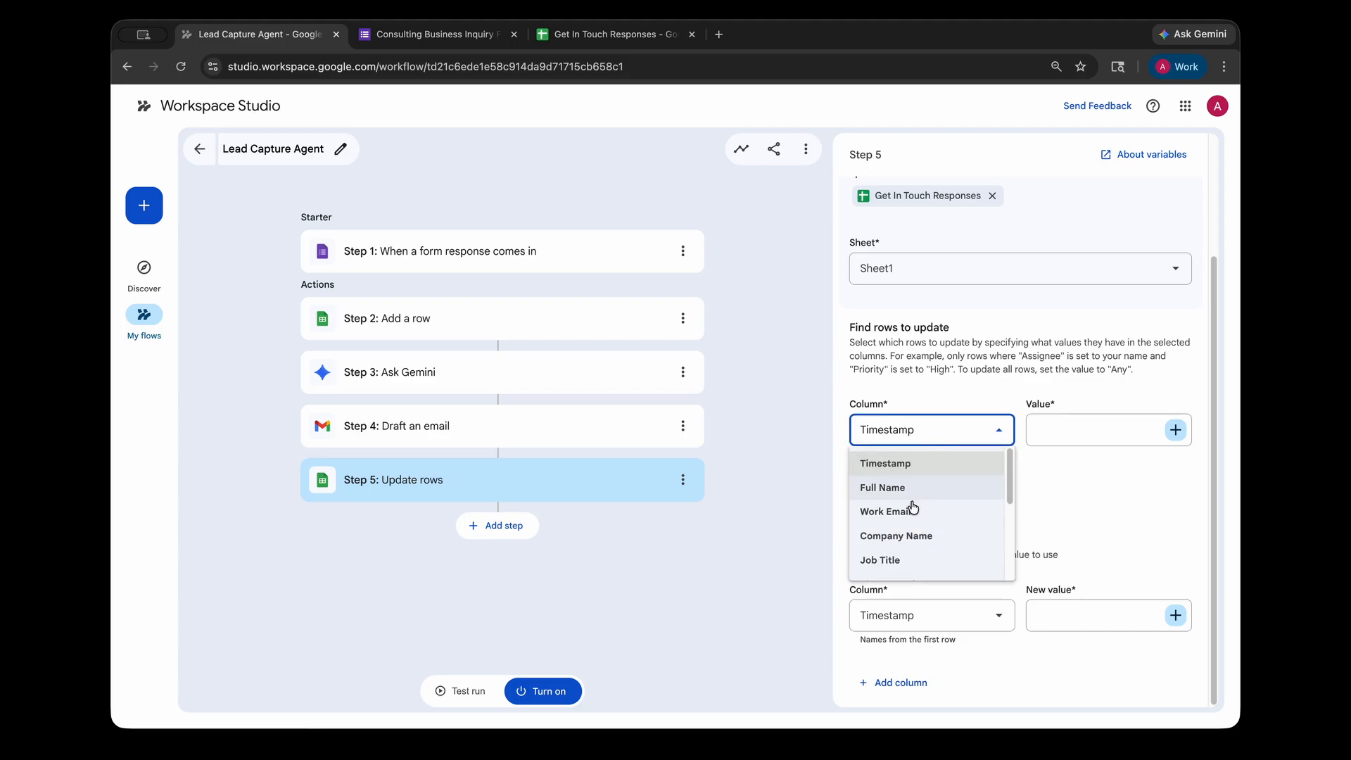
scroll(911, 510, "down", 3)
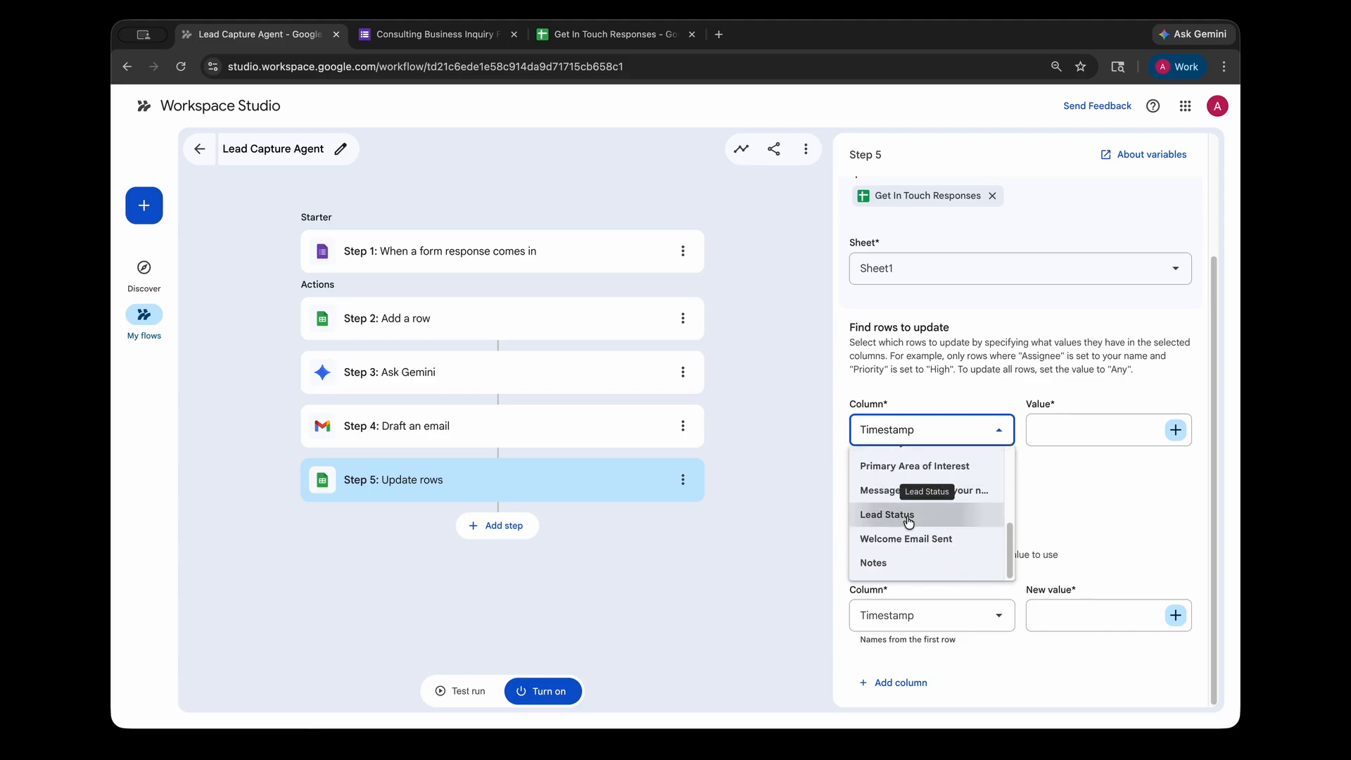
left_click(909, 518)
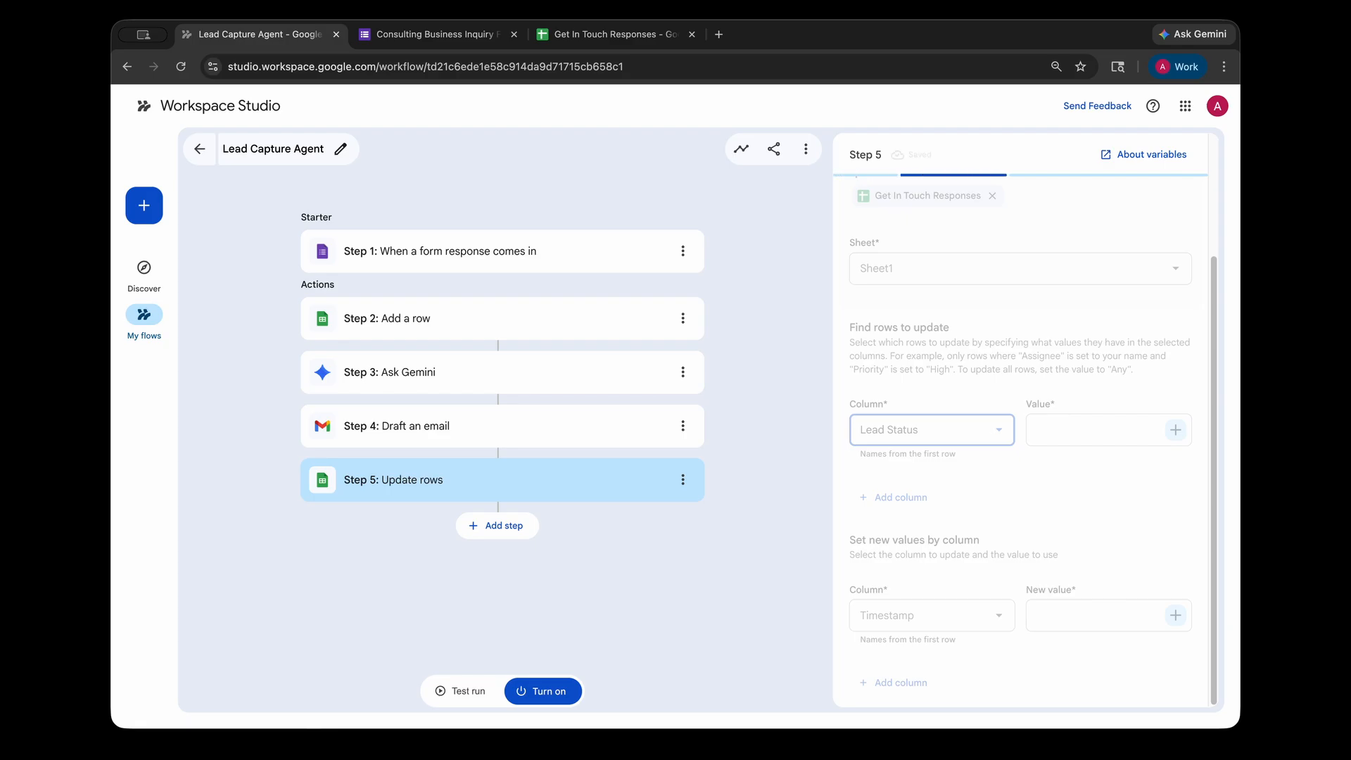
left_click(1058, 440)
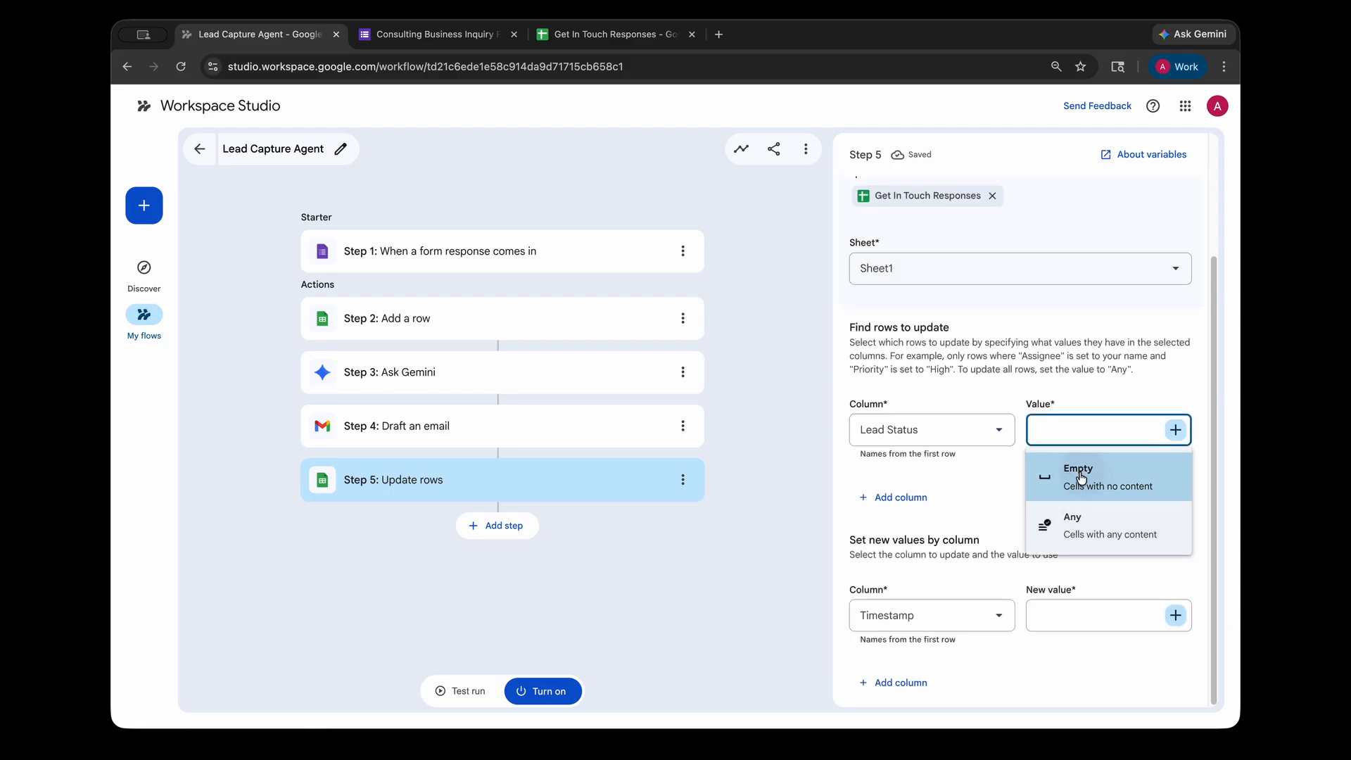
left_click(1069, 469)
Step: Add a second row-matching condition joined with AND, requiring the Welcome Email Sent column to be Empty
left_click(922, 507)
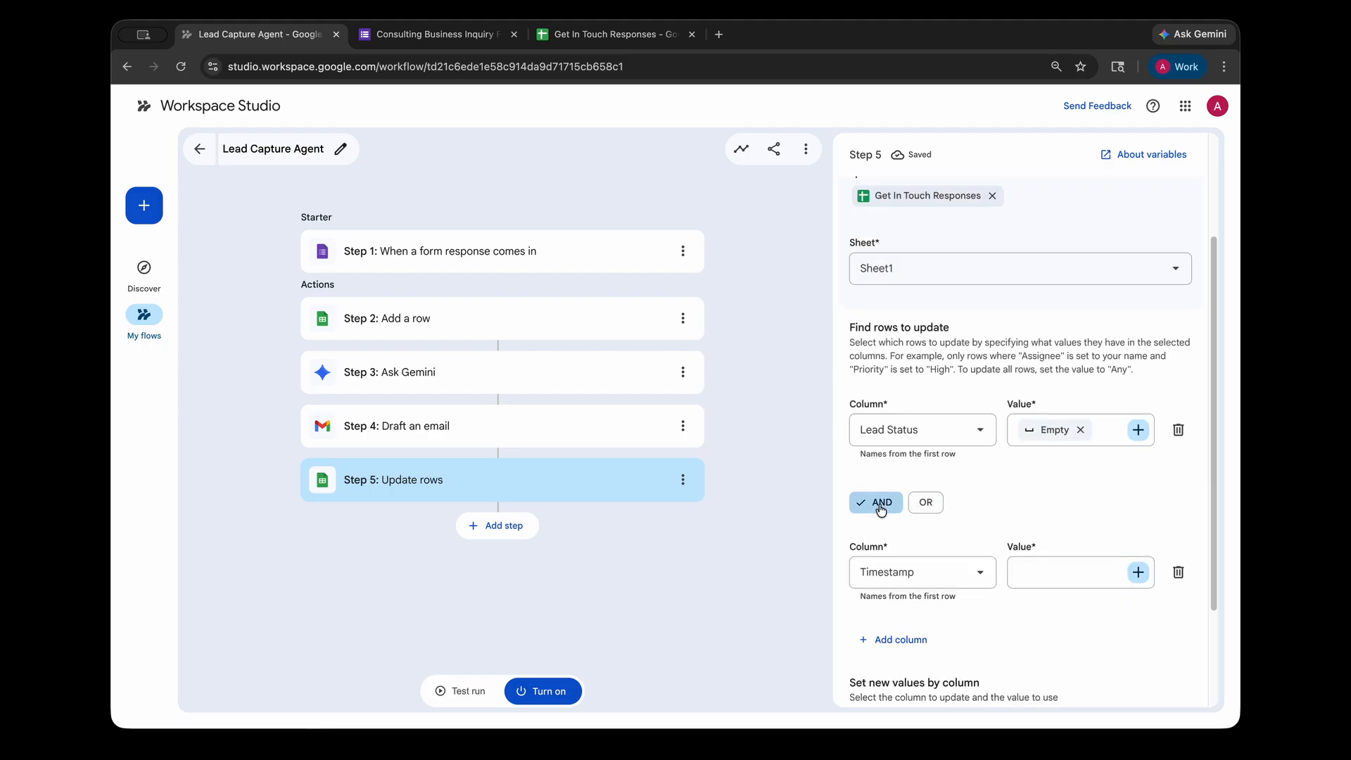
scroll(890, 559, "down", 1)
left_click(883, 470)
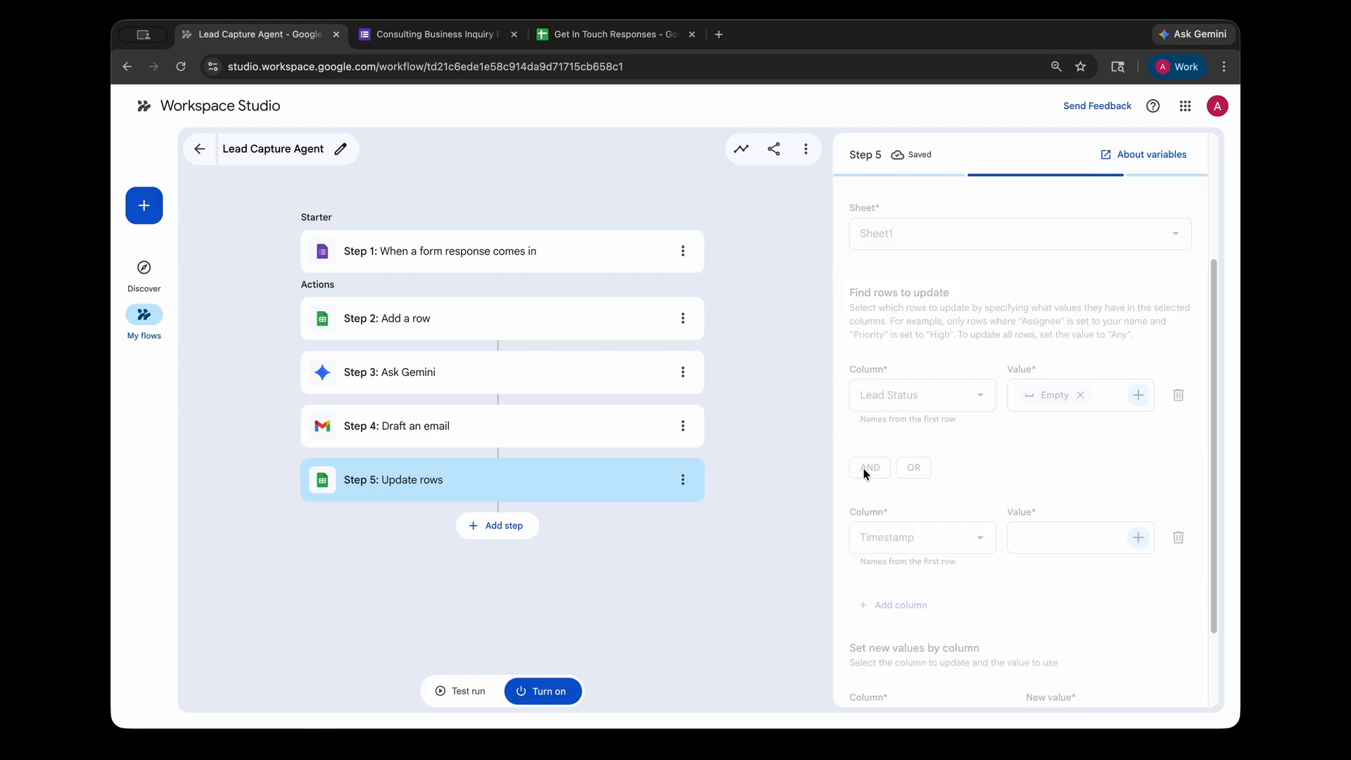
left_click(873, 470)
left_click(905, 551)
scroll(901, 598, "down", 3)
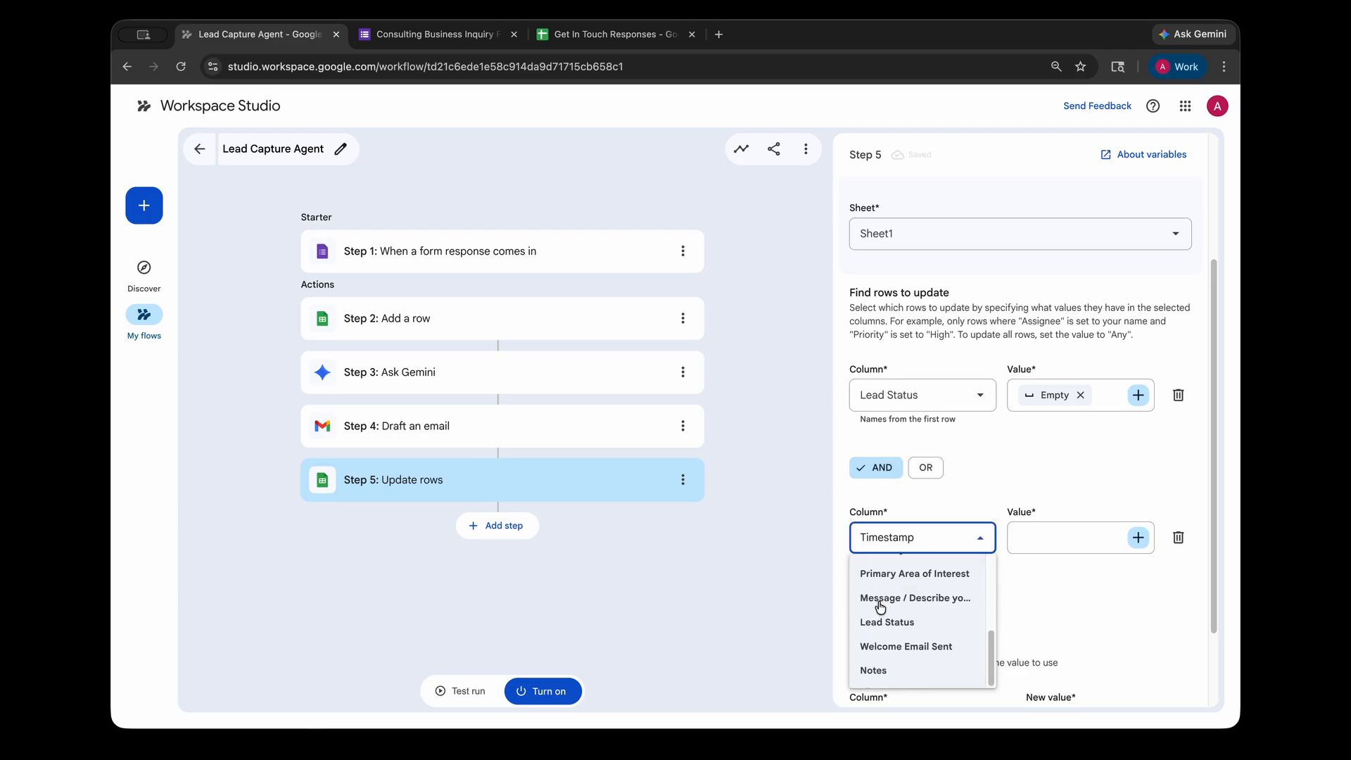
left_click(888, 643)
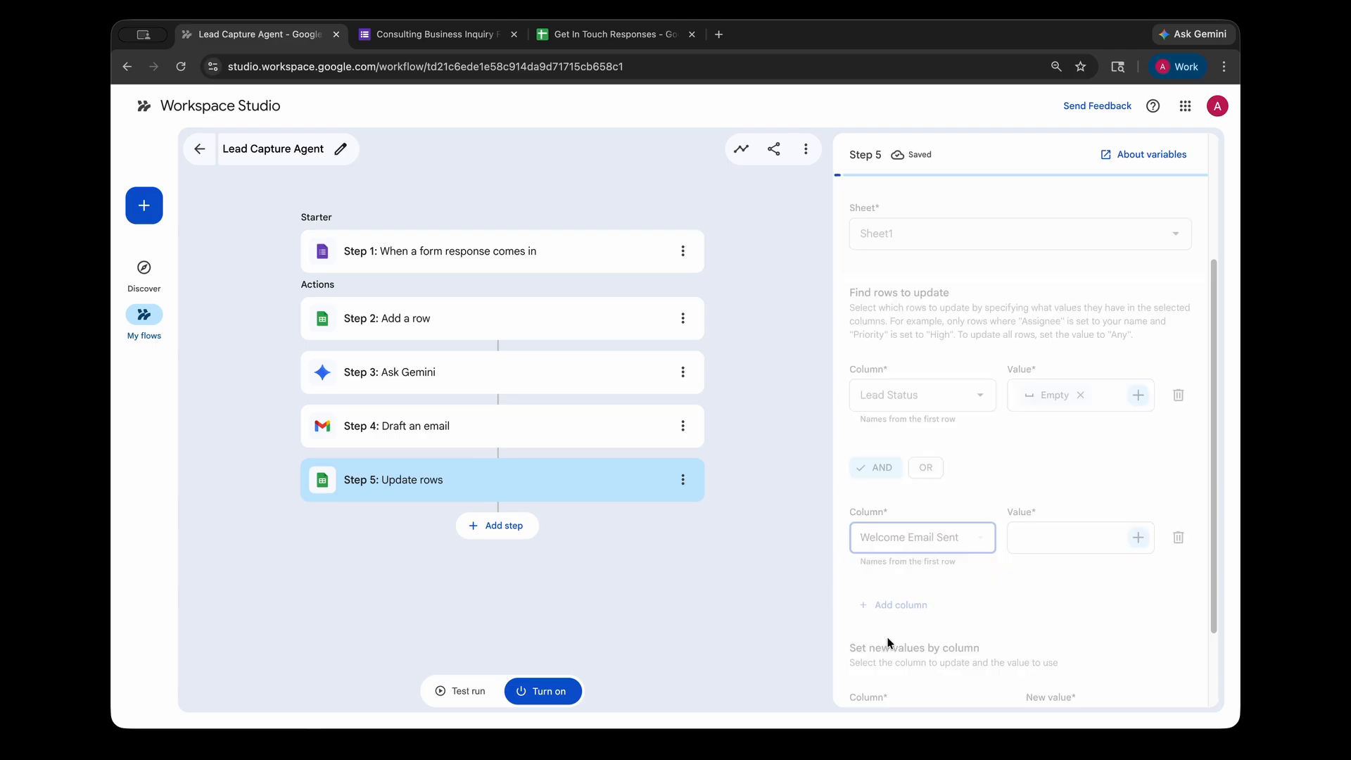
left_click(1053, 543)
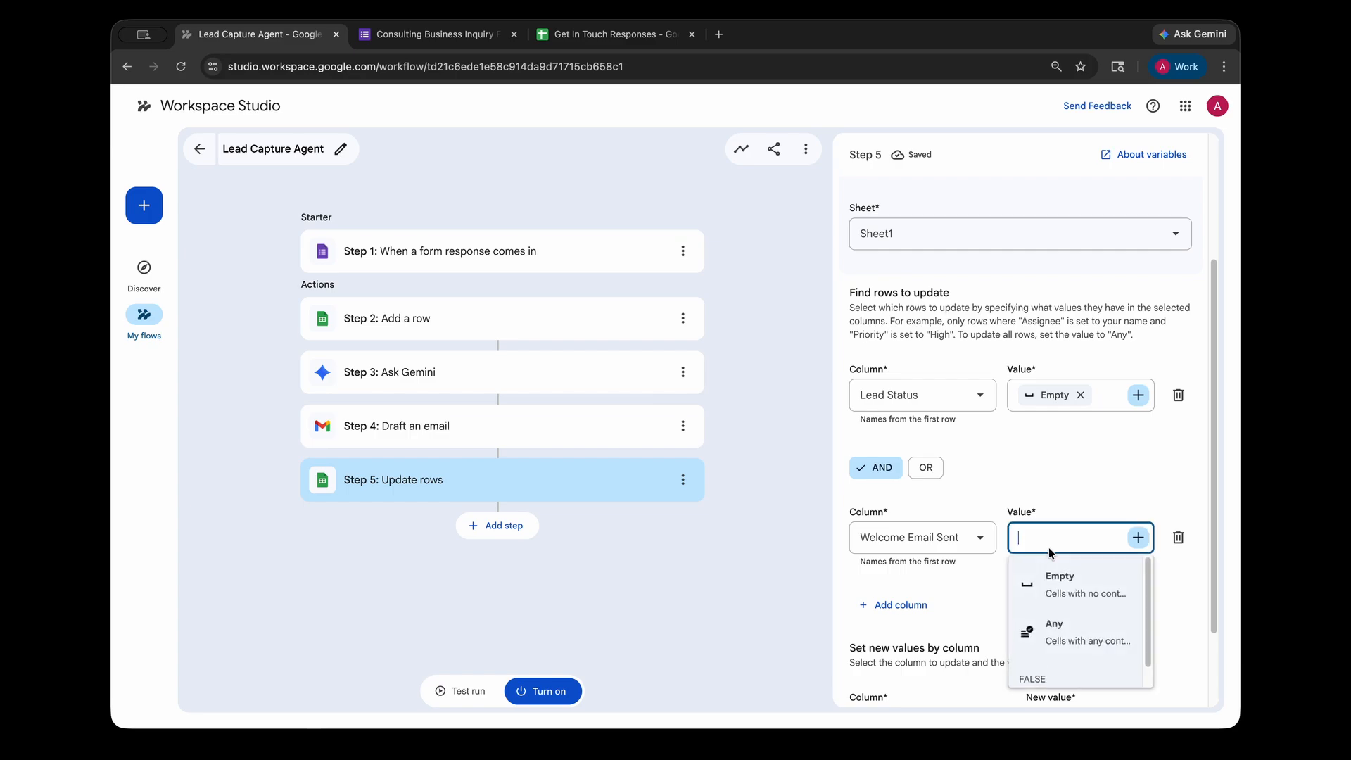
left_click(1069, 574)
Step: Set the matched rows' Lead Status column to the new value Contacted
scroll(1000, 609, "down", 2)
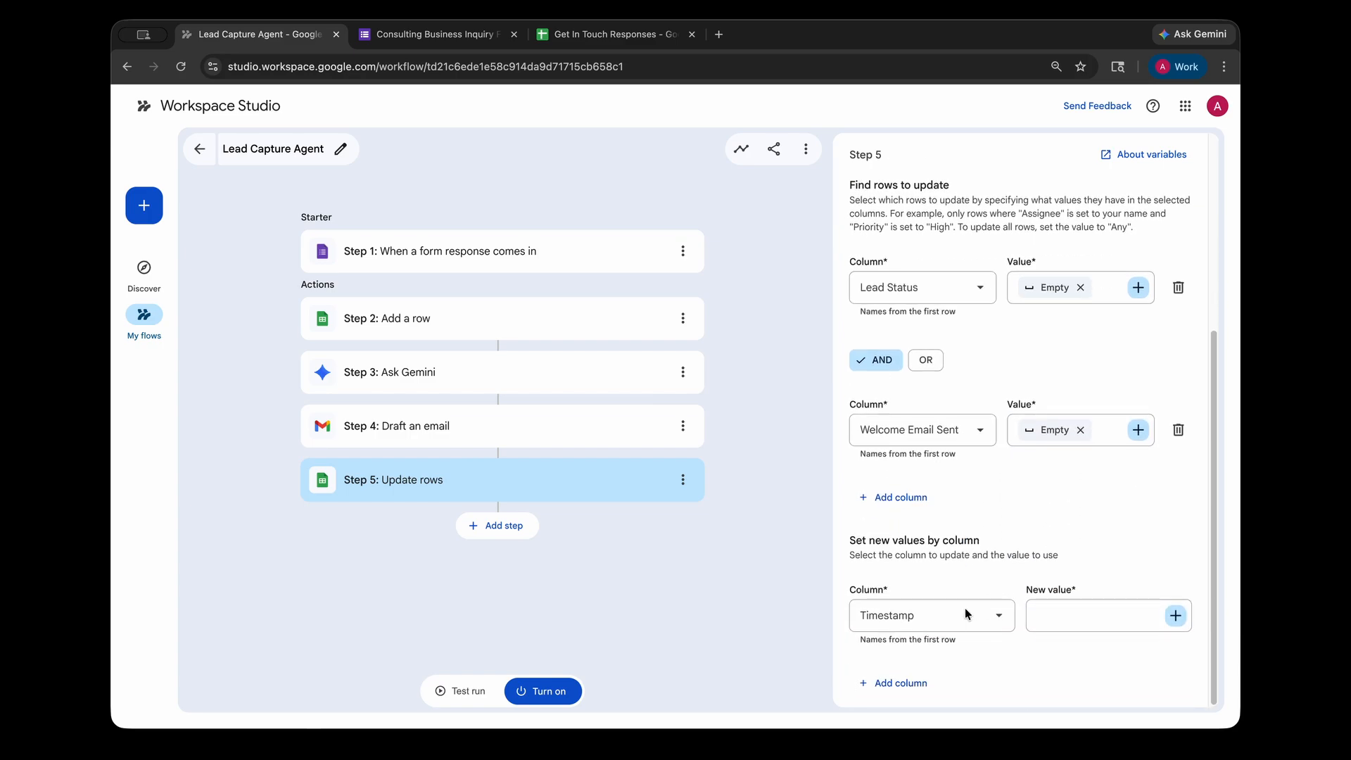
left_click(927, 615)
left_click(1115, 528)
left_click_drag(876, 535, 1065, 552)
left_click(1066, 552)
left_click(908, 615)
scroll(921, 530, "down", 3)
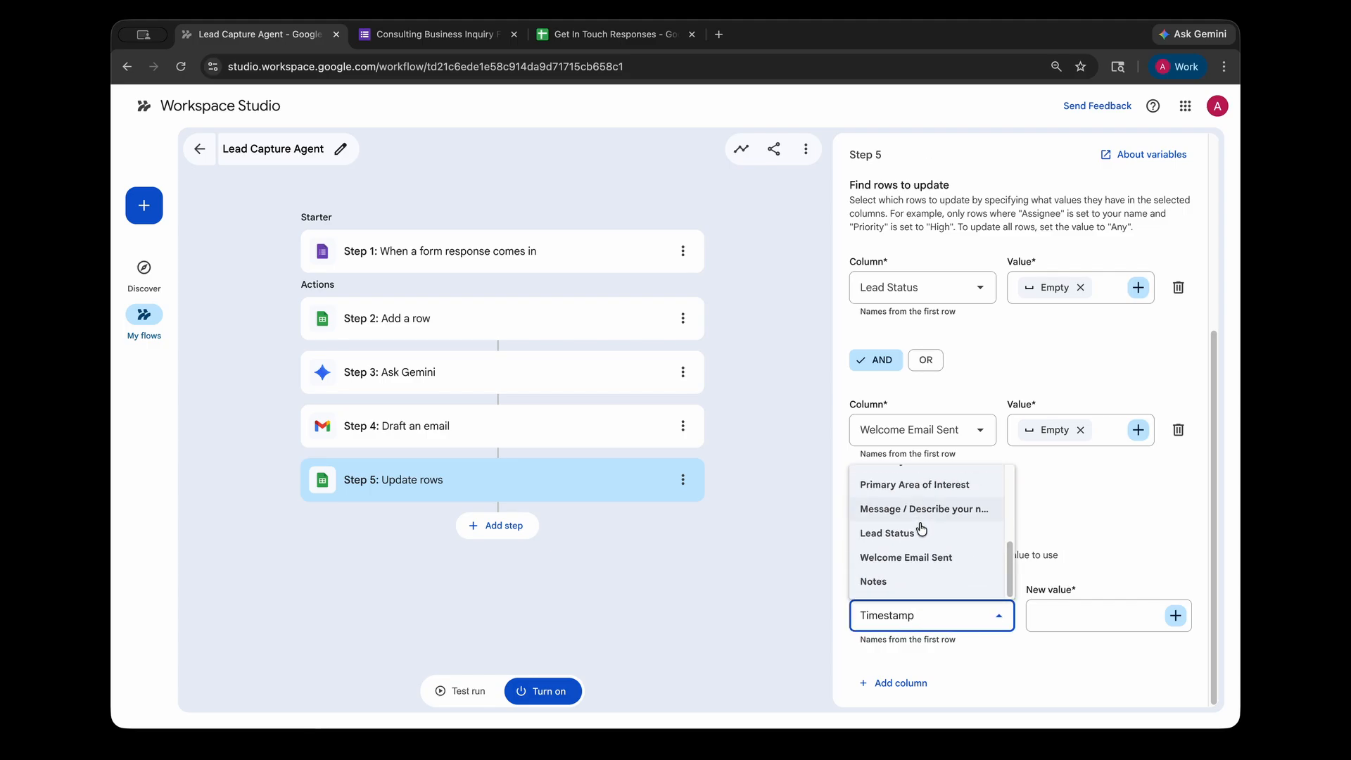
left_click(922, 532)
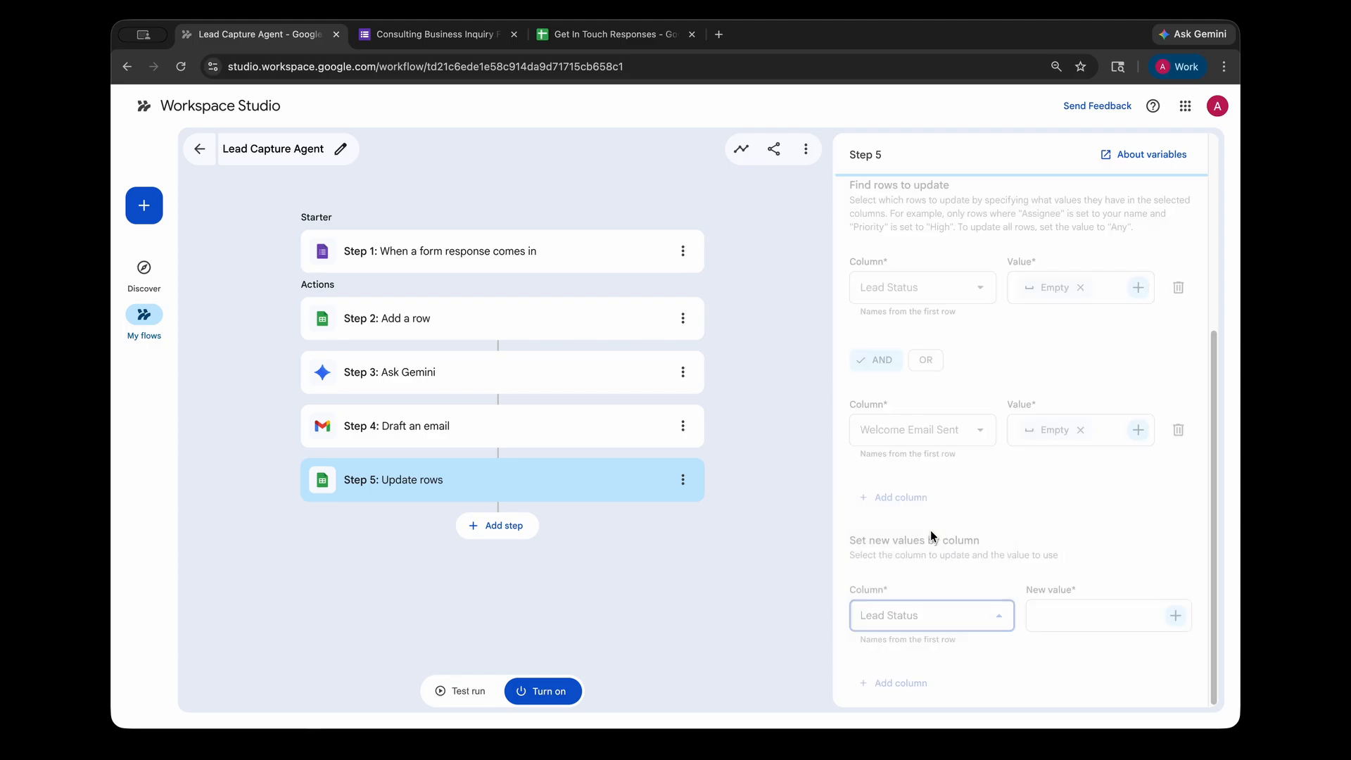
left_click(1060, 618)
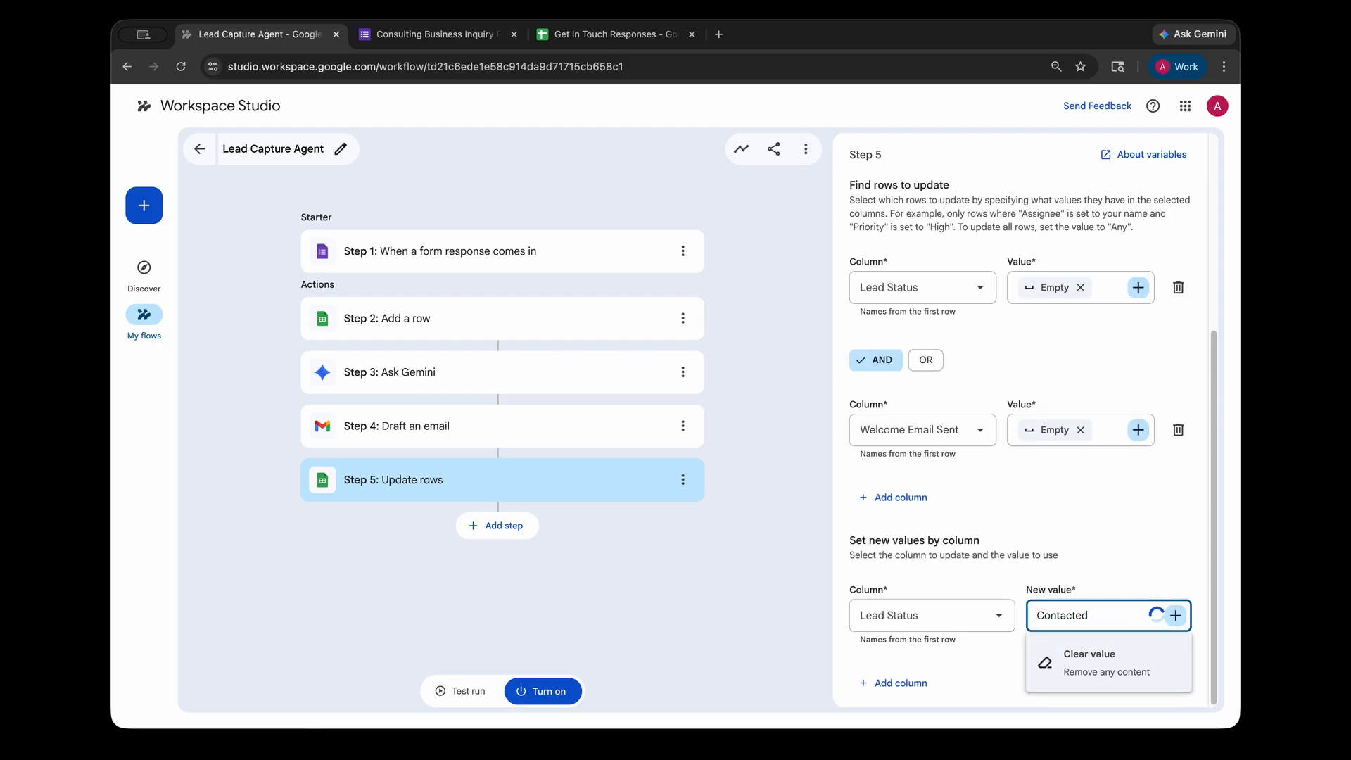
scroll(1105, 555, "down", 2)
scroll(1085, 648, "down", 1)
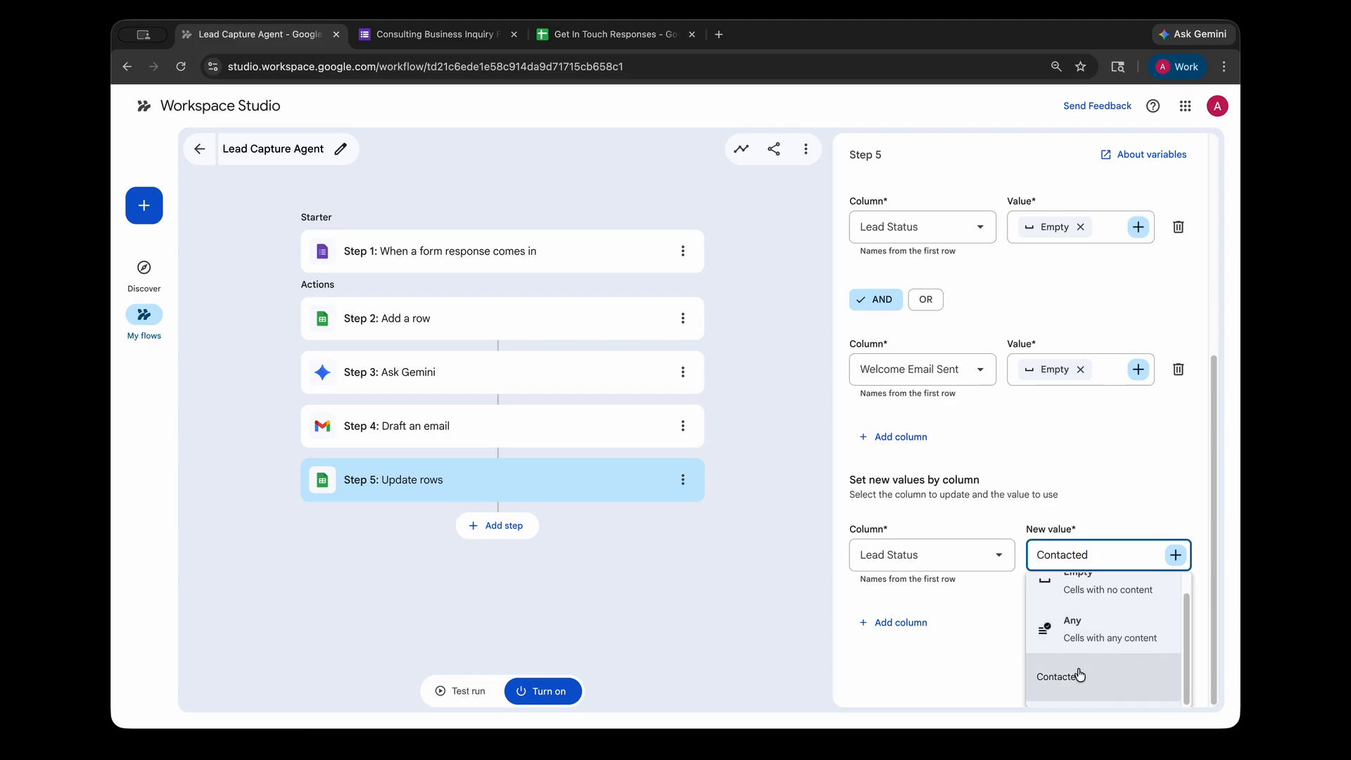
left_click(1081, 675)
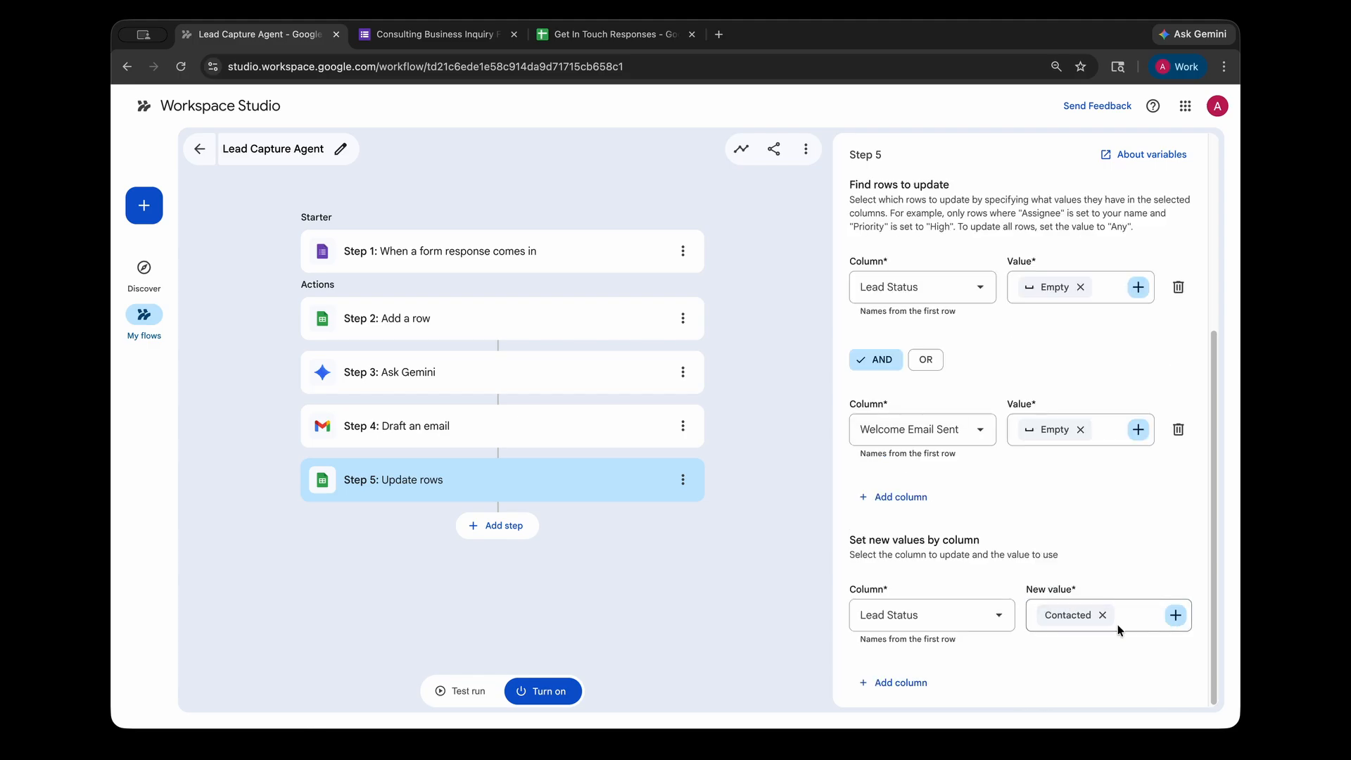
Step: Add another column update that sets Welcome Email Sent to TRUE, and review the Step 5 configuration
left_click(880, 677)
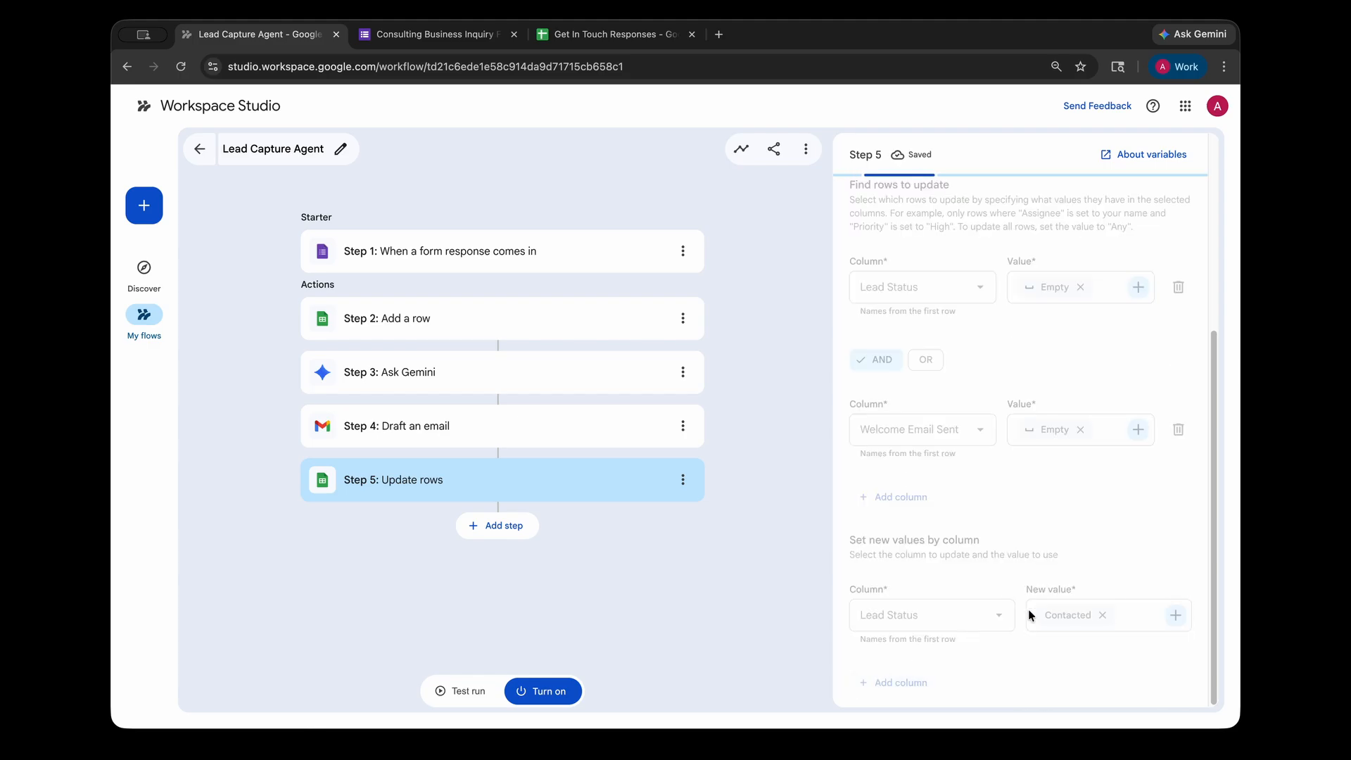
scroll(966, 587, "down", 2)
left_click(908, 615)
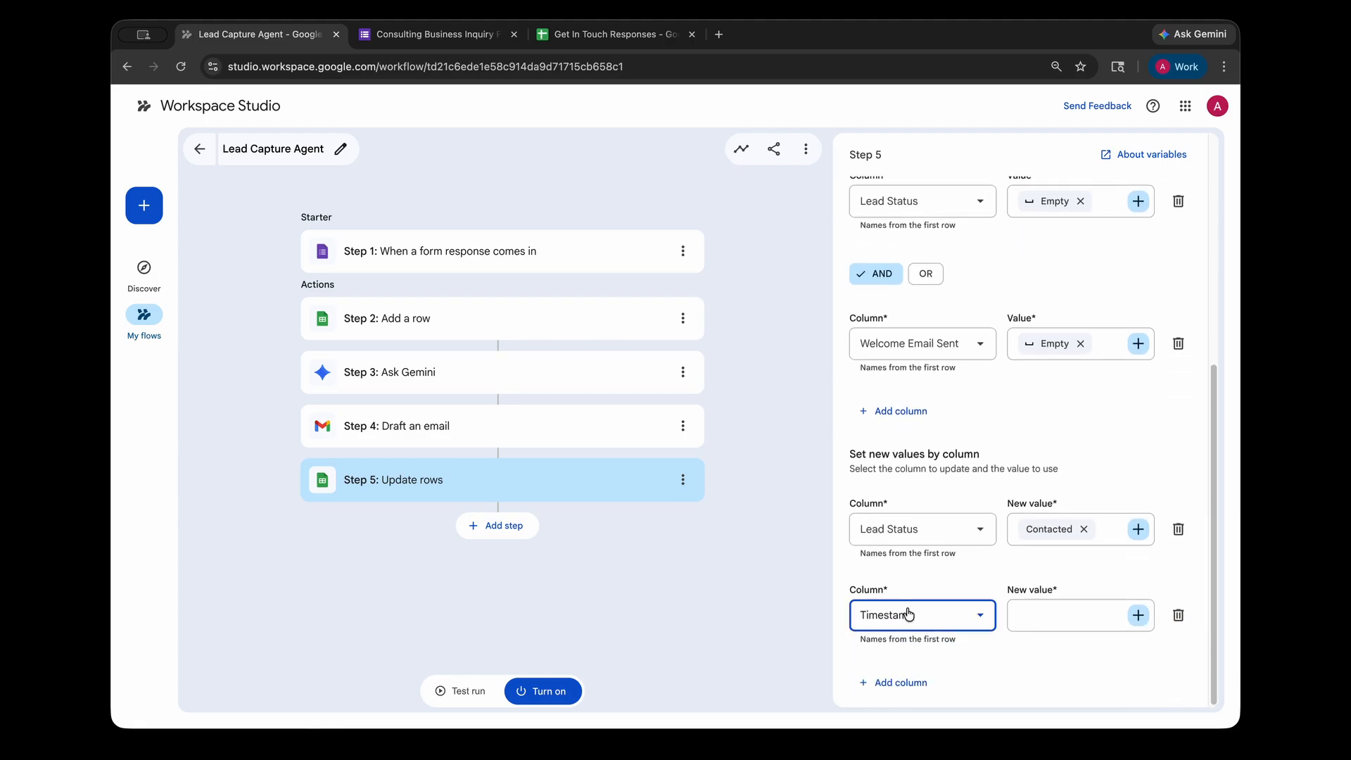
scroll(936, 577, "down", 3)
left_click(923, 560)
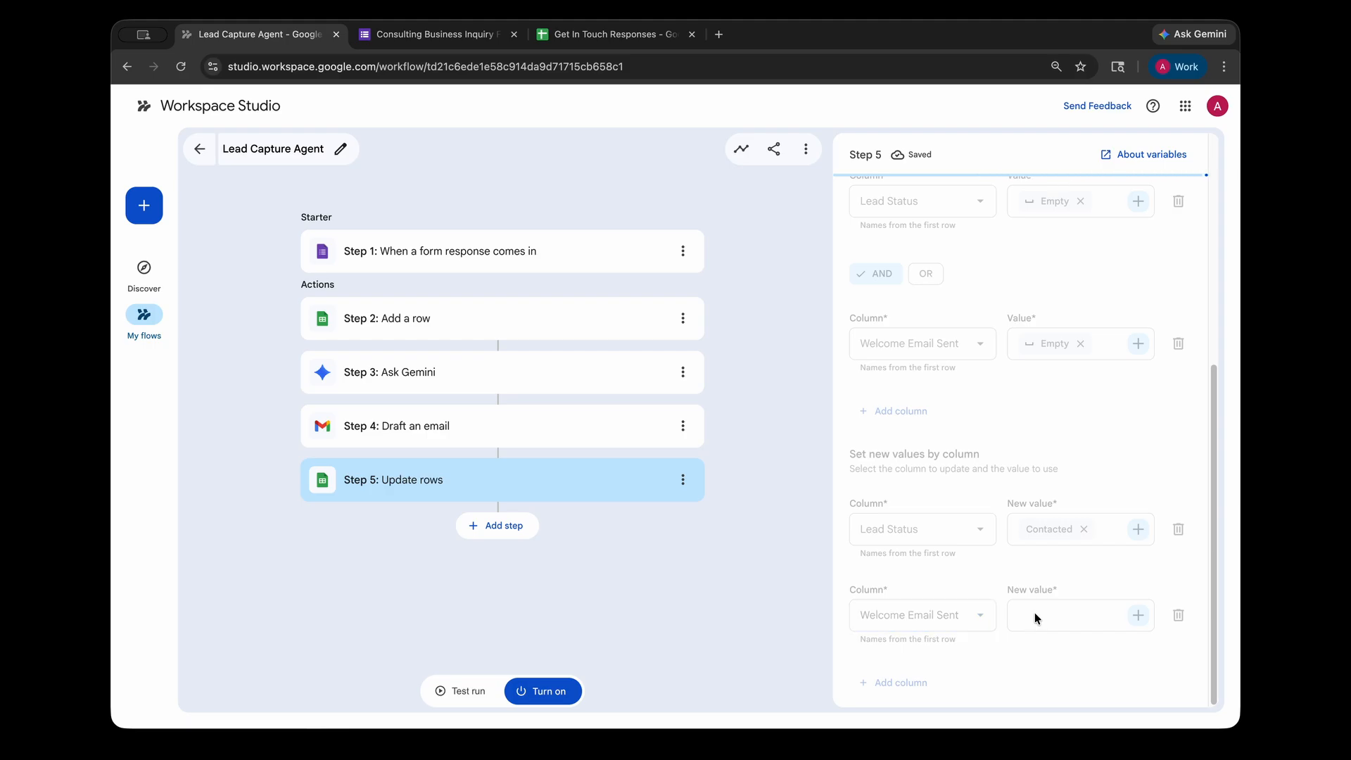
left_click(1029, 610)
type("TRUE")
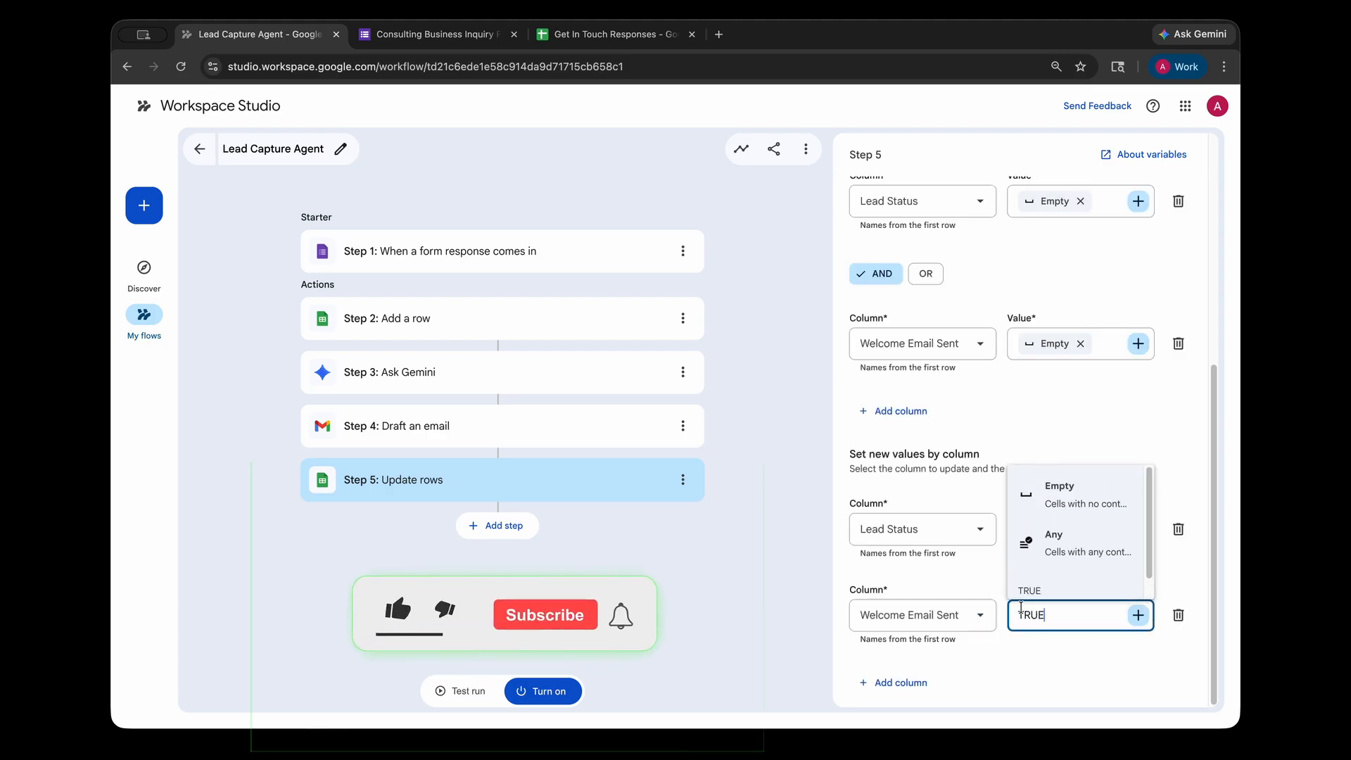
left_click(1049, 592)
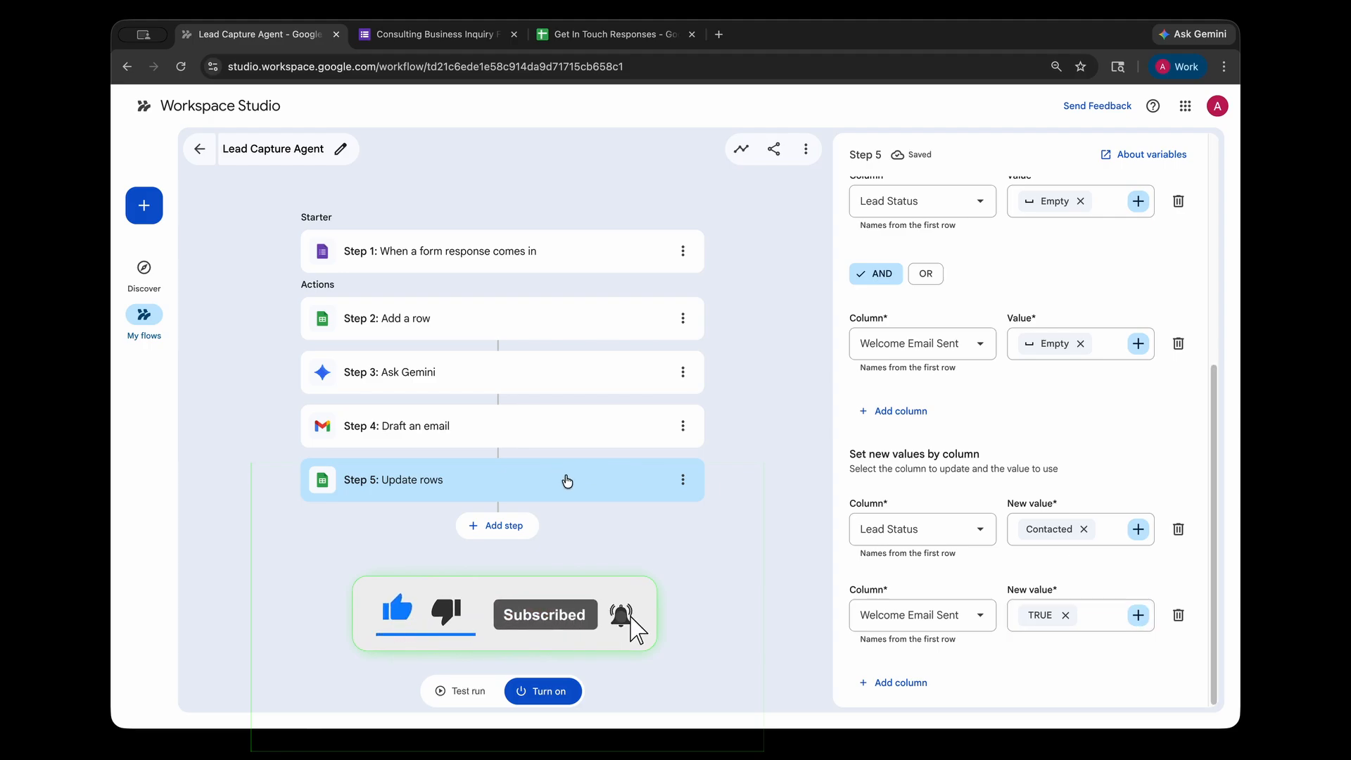
scroll(1027, 506, "up", 5)
scroll(1062, 528, "down", 5)
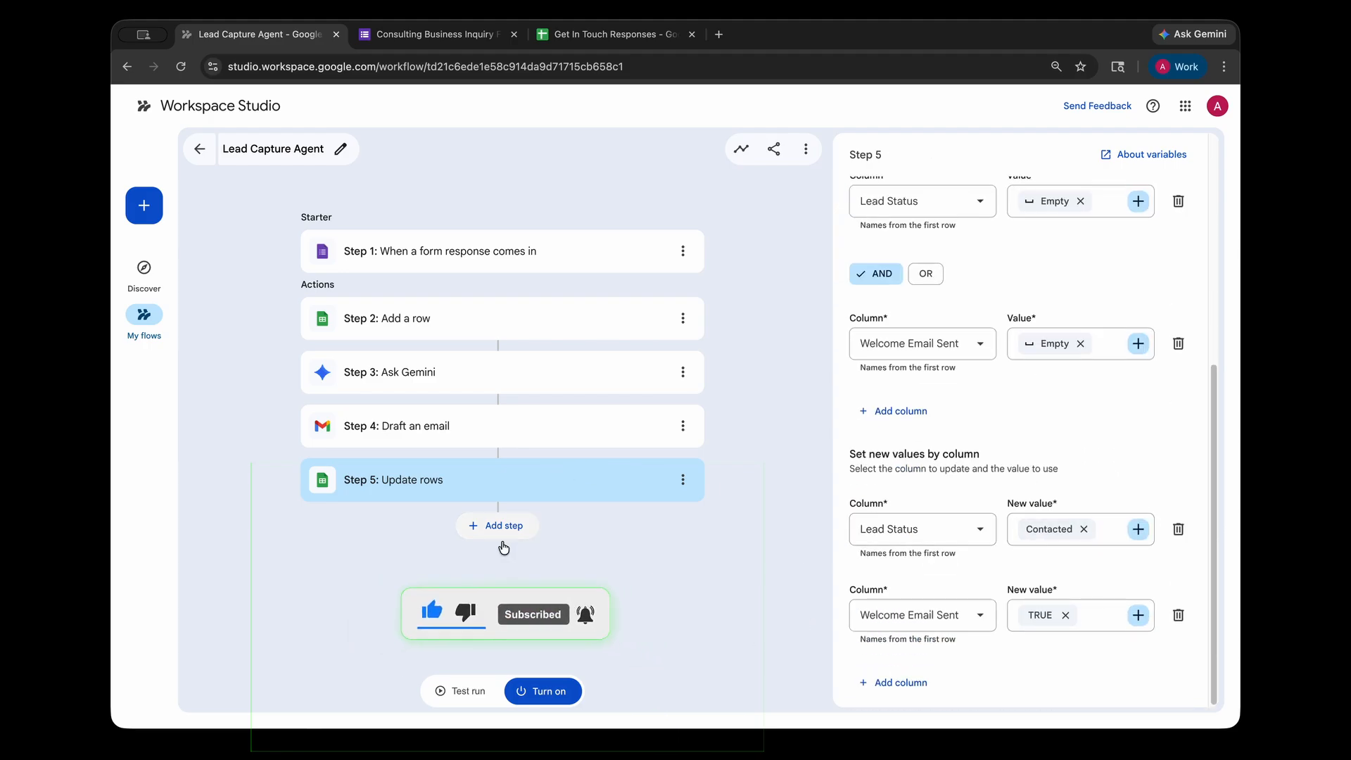
Step: Add a Notify me in Chat action as Step 6 with a "New Lead Captured:" message containing Details, Email Draft and ID lines with bracketed placeholders
left_click(498, 525)
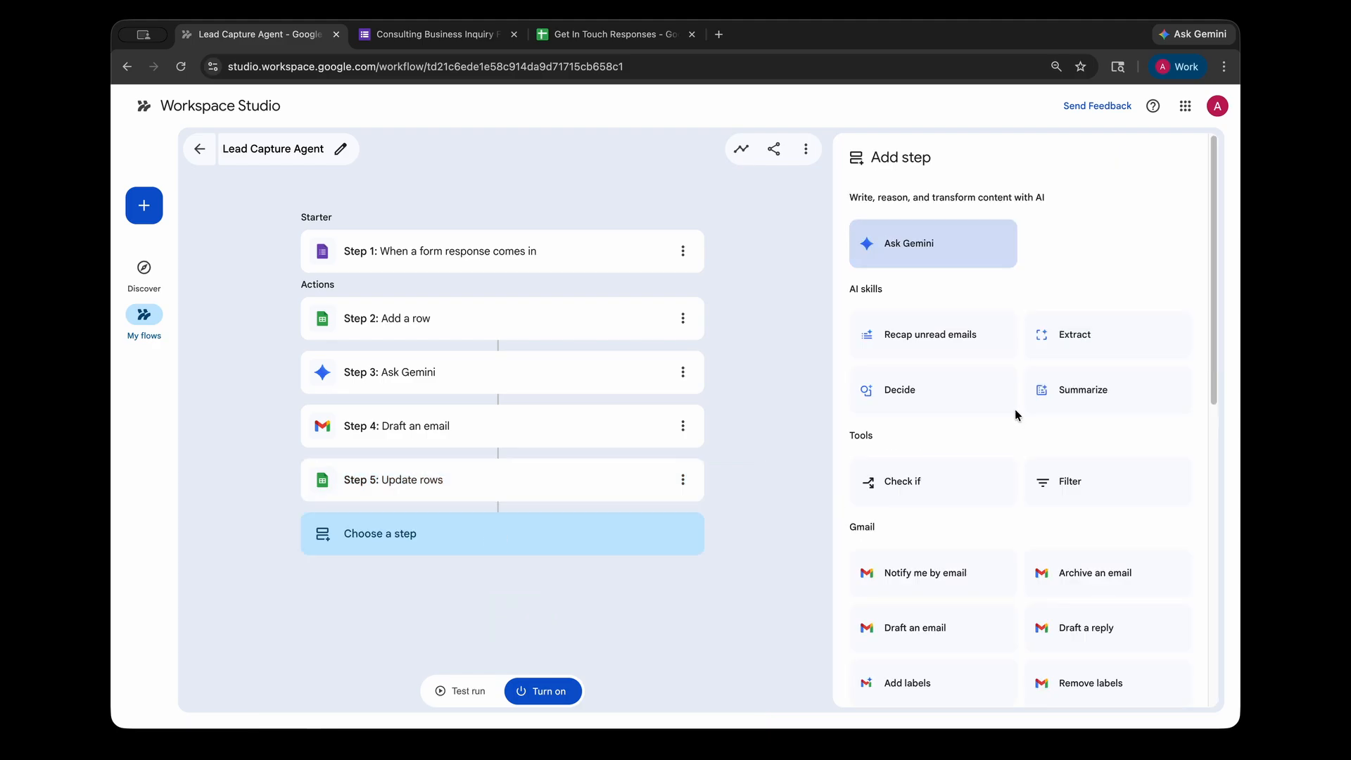
scroll(1034, 383, "down", 6)
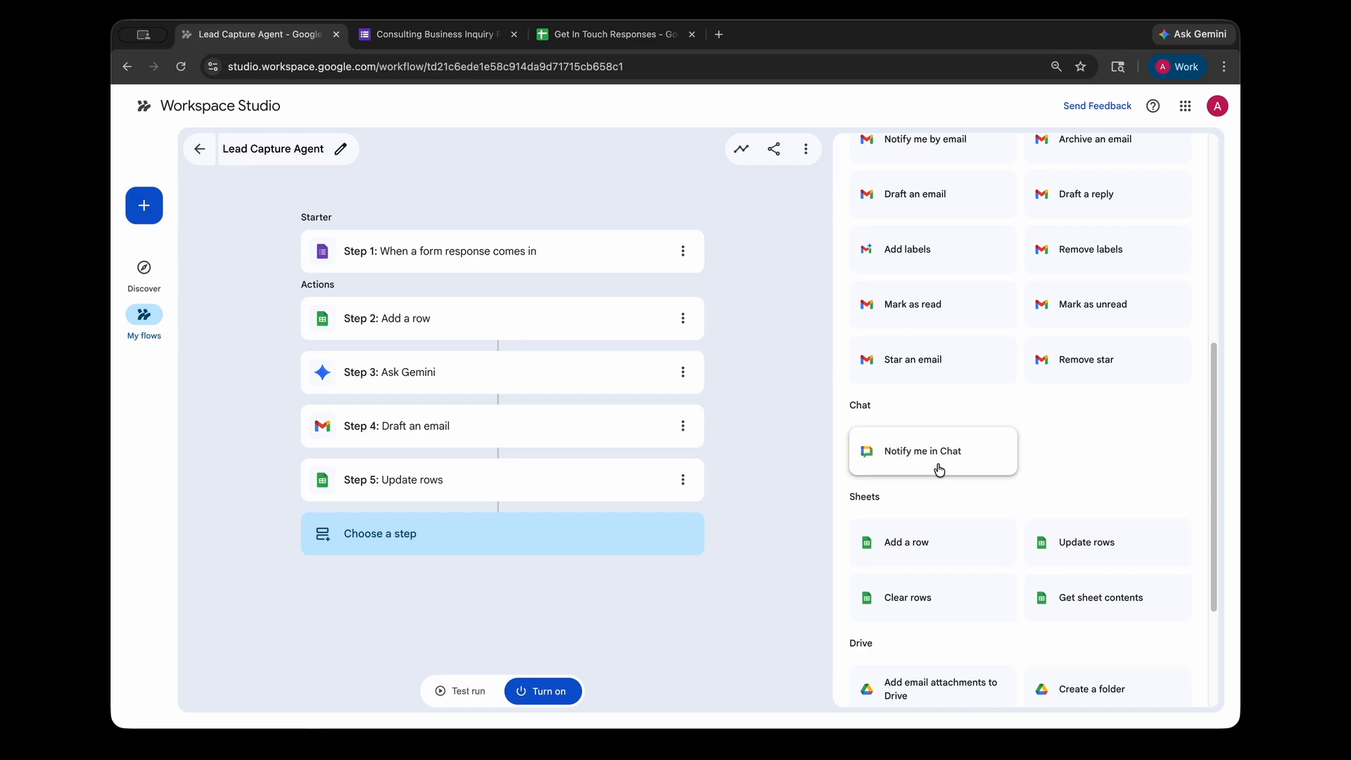
left_click(939, 469)
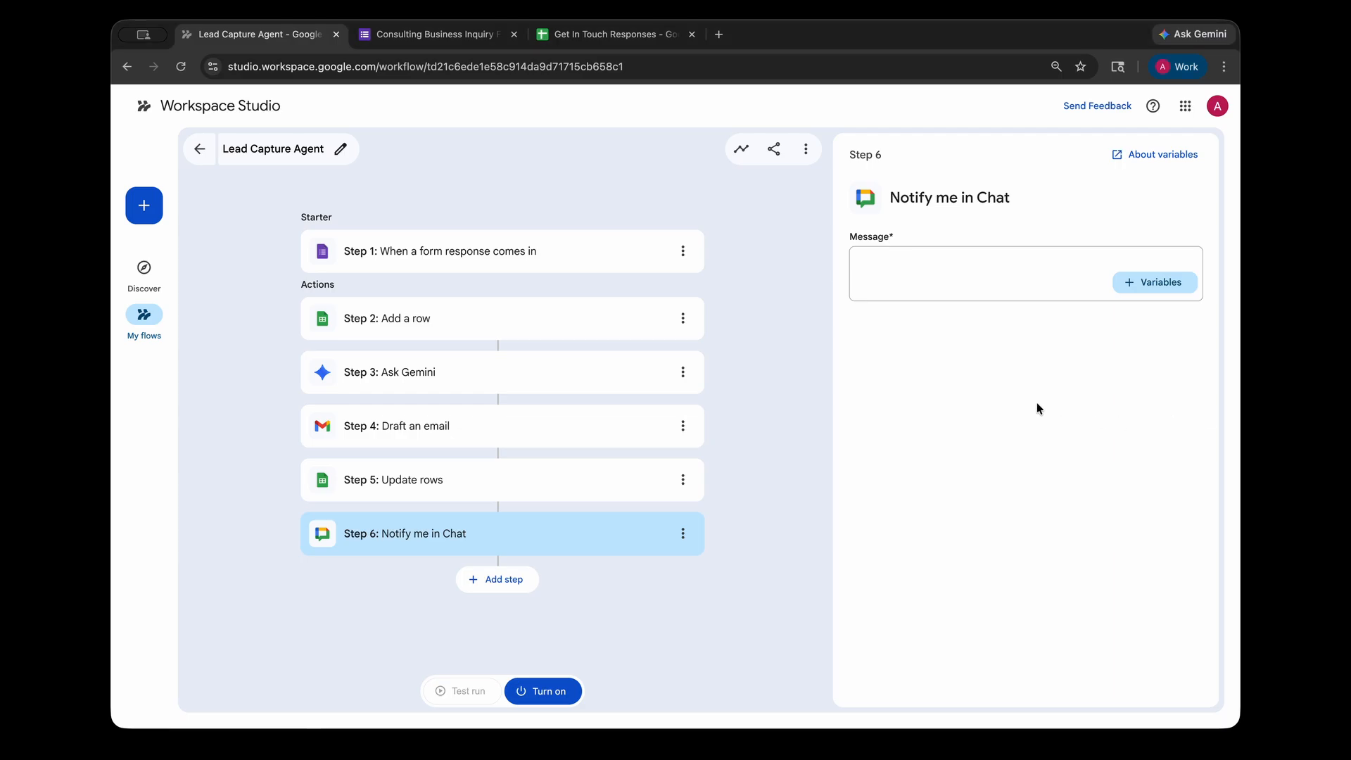
left_click(1010, 259)
type("New Lead Captured:  Details: [Step 1: Form Response] Email Draft: [Step 4: Email Body] ID: [Step 4: Email ID]")
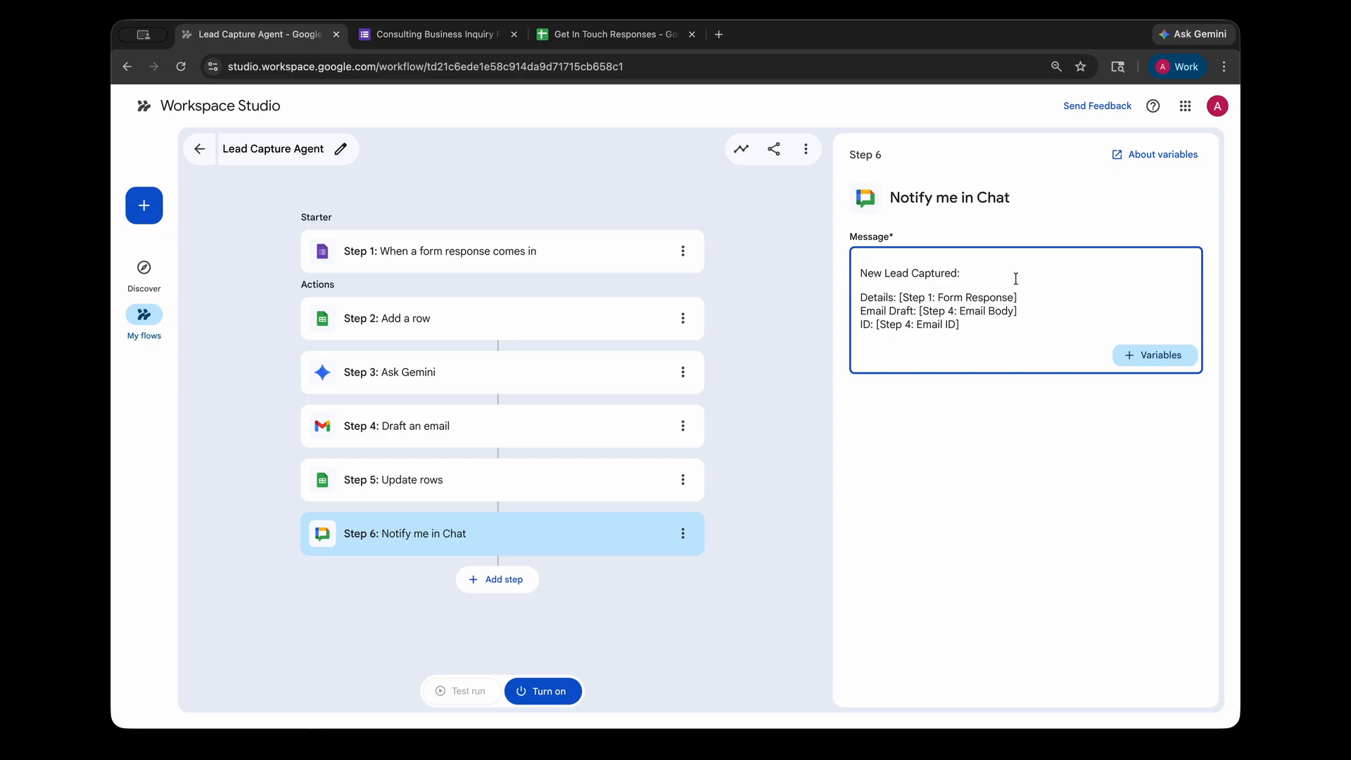
Step: Delete the bracketed placeholder text after Details, Email Draft and ID in the Chat message
left_click_drag(1049, 299, 923, 296)
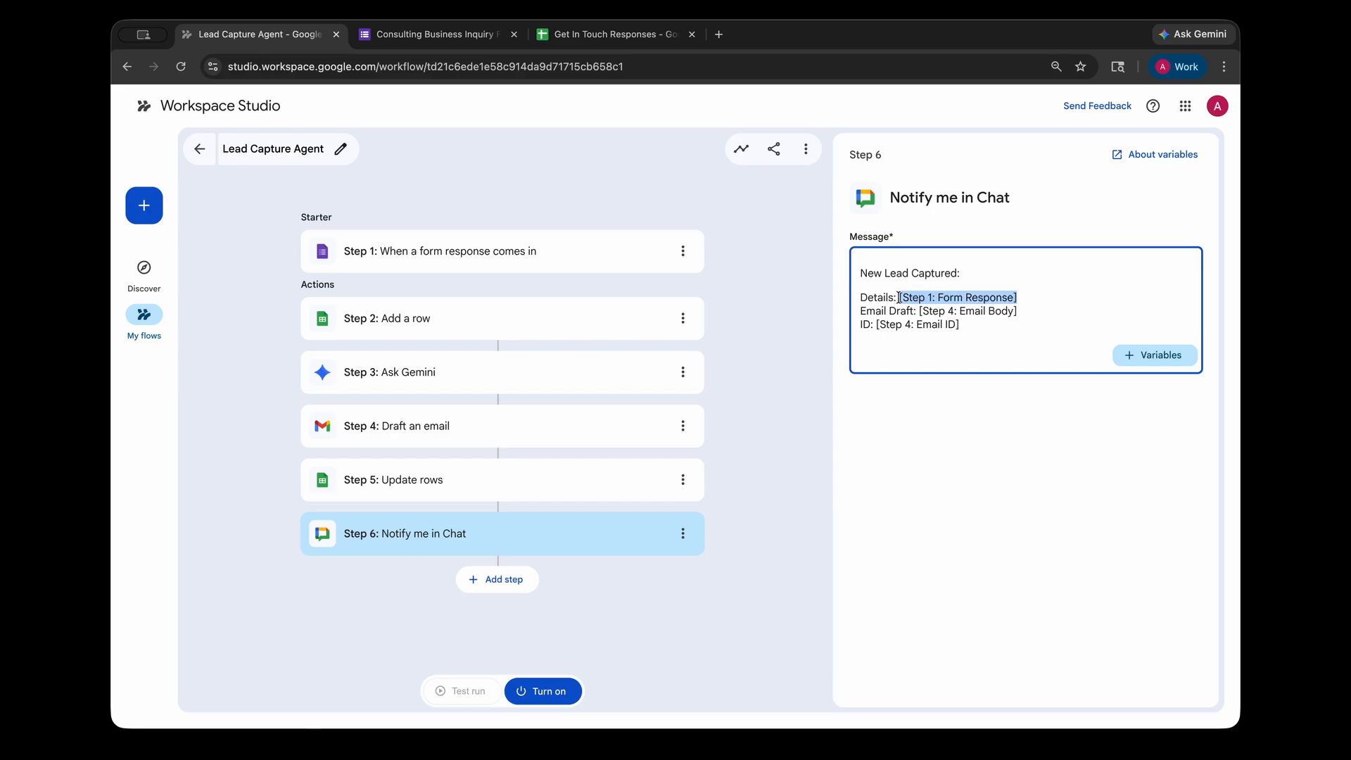
key("BackSpace")
left_click_drag(1018, 310, 939, 307)
key("BackSpace")
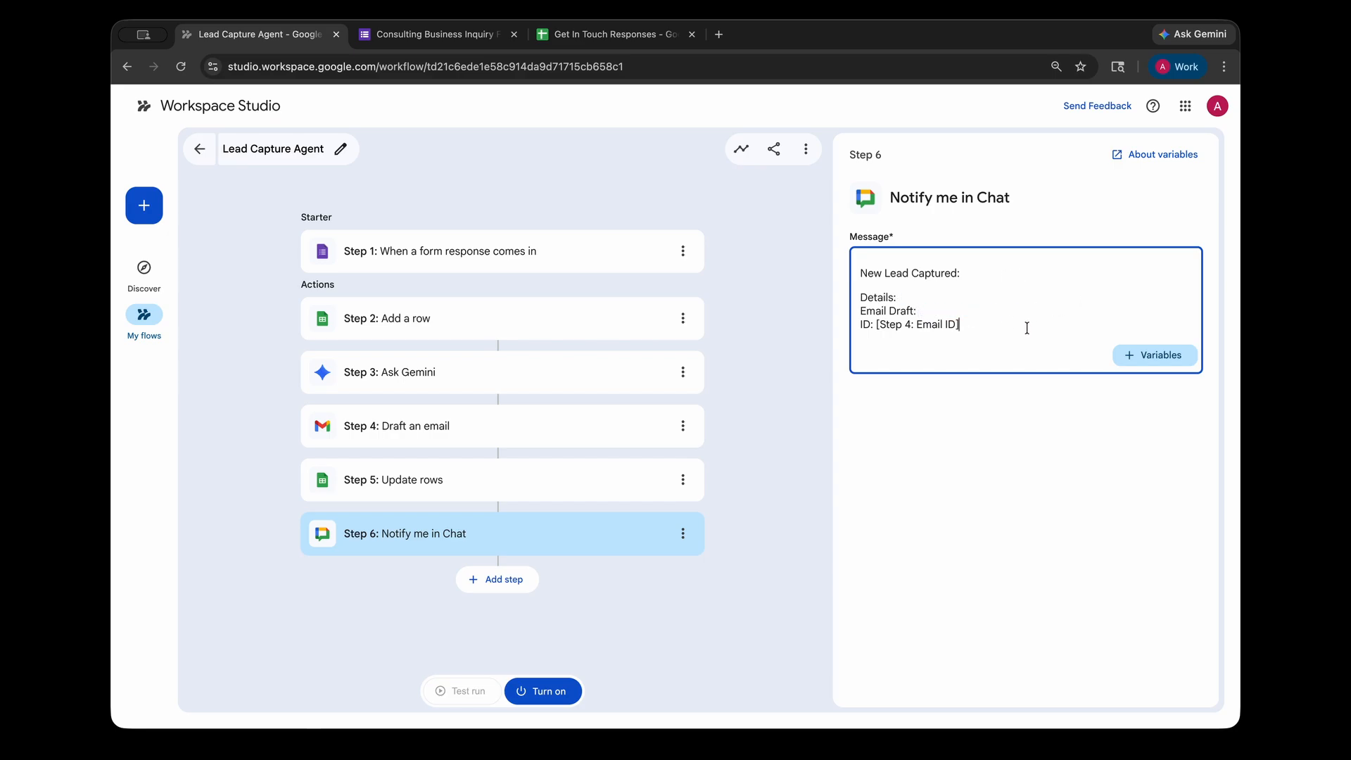
left_click_drag(1026, 326, 892, 324)
key("BackSpace")
Step: Insert the variables Step 1: Form response, Step 4: Email body and Step 4: Email ID after Details, Email Draft and ID respectively
left_click(1101, 354)
left_click(1115, 431)
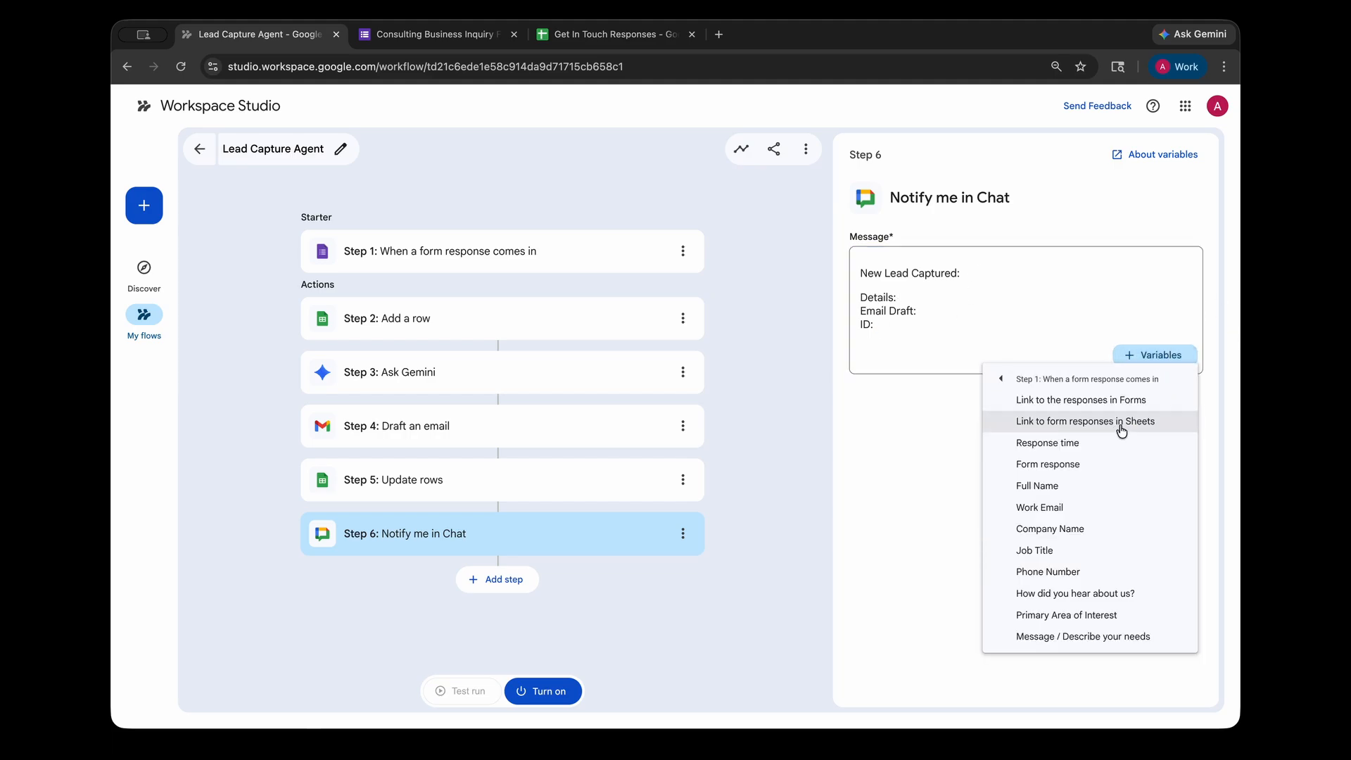
left_click(1046, 463)
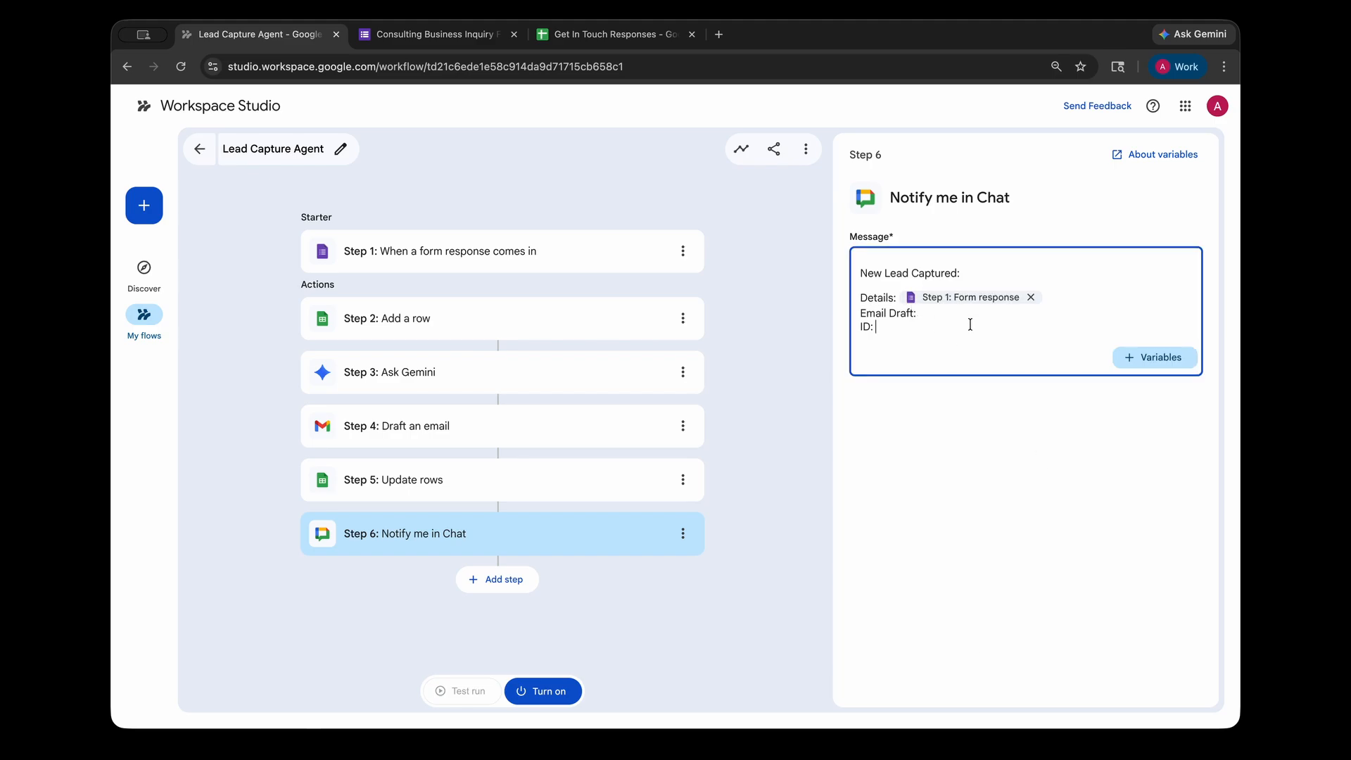
left_click(1155, 358)
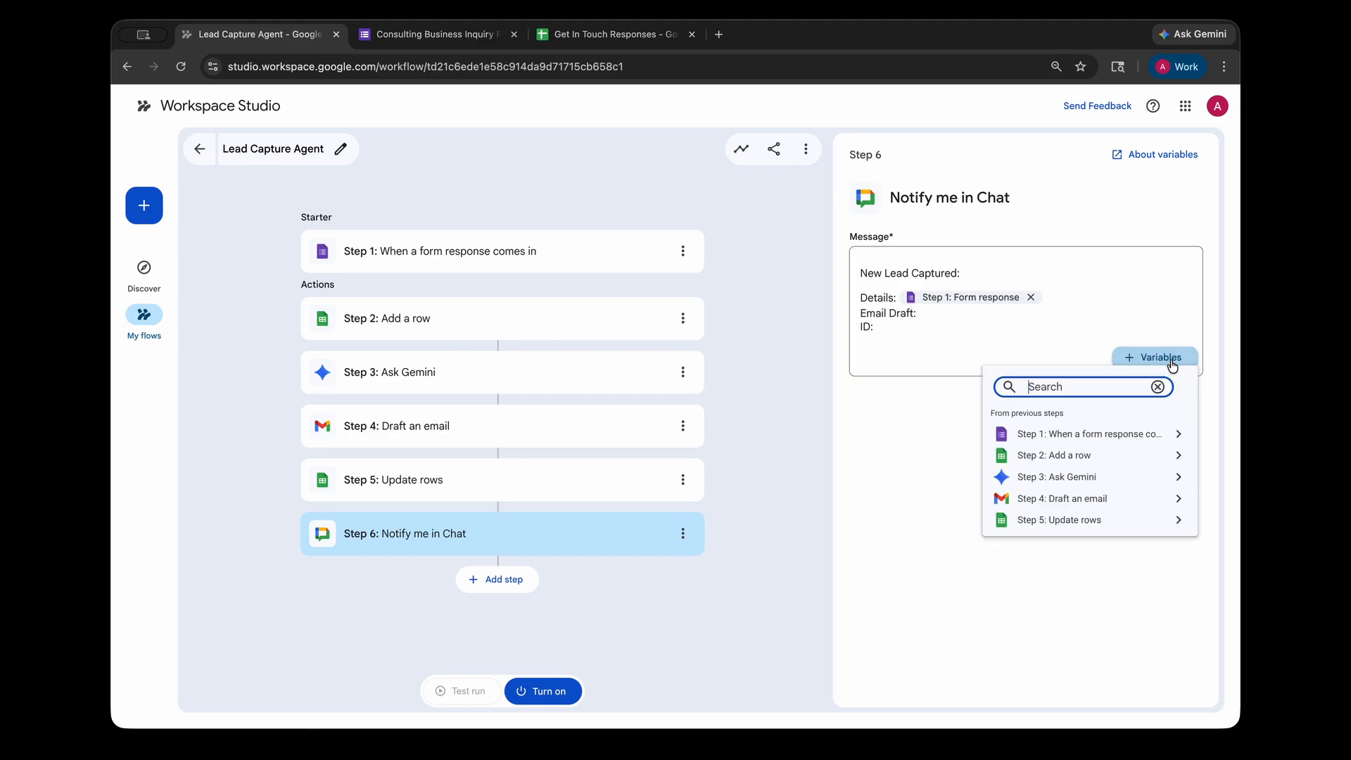
left_click(1091, 498)
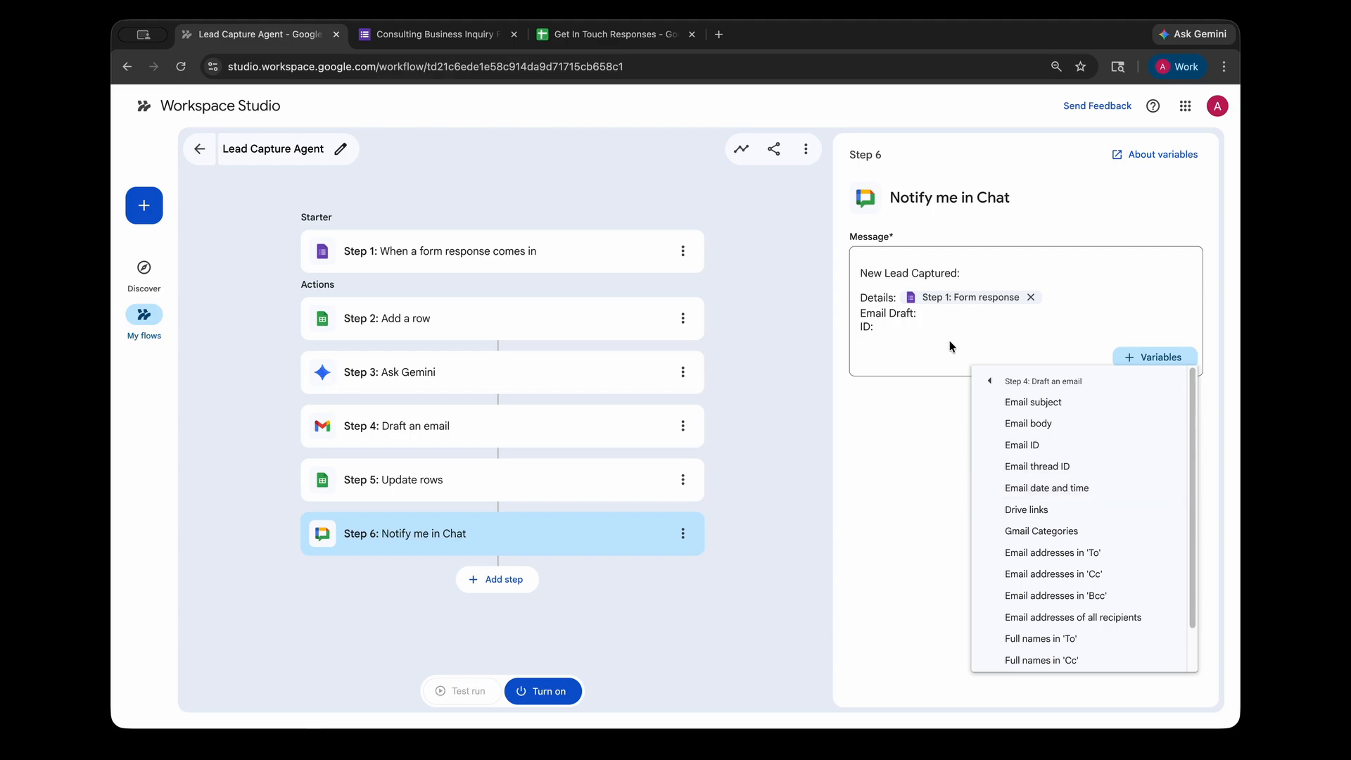
left_click(1029, 424)
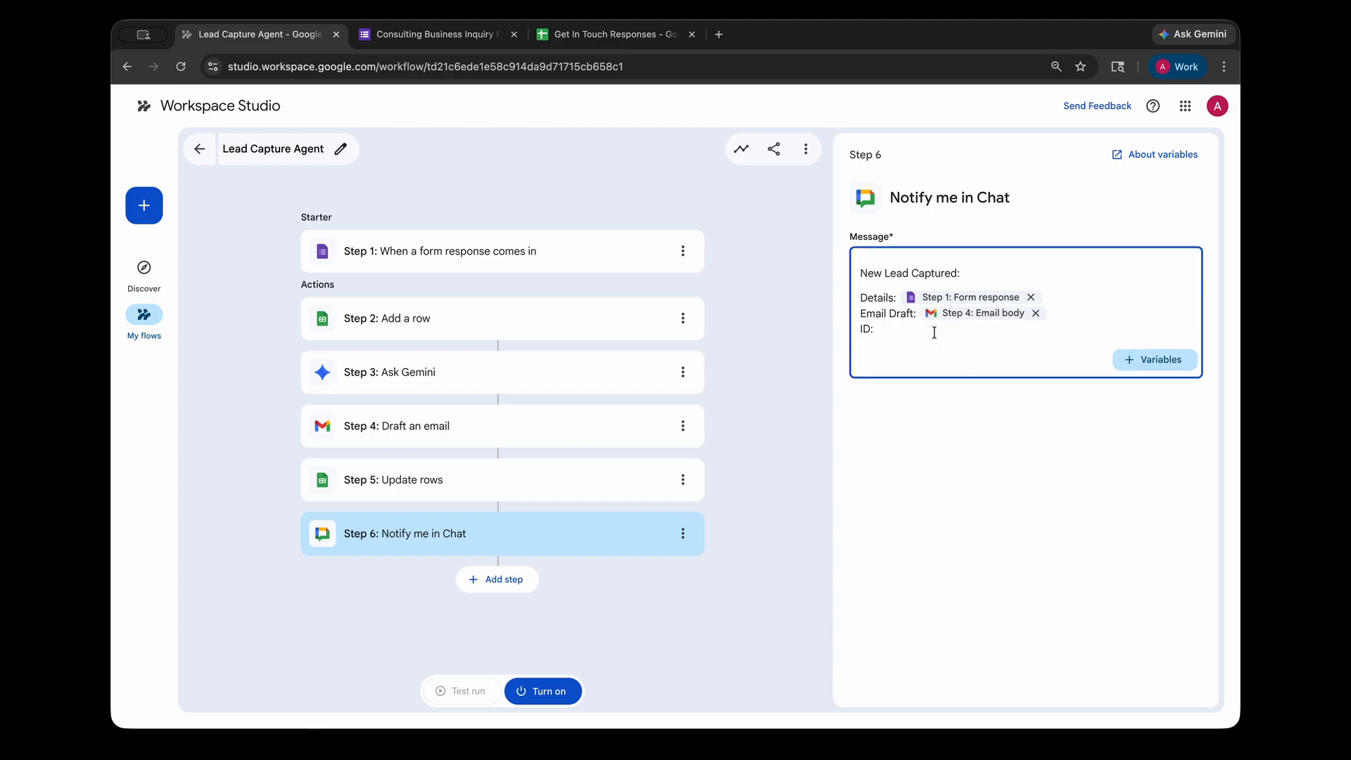
left_click(1128, 359)
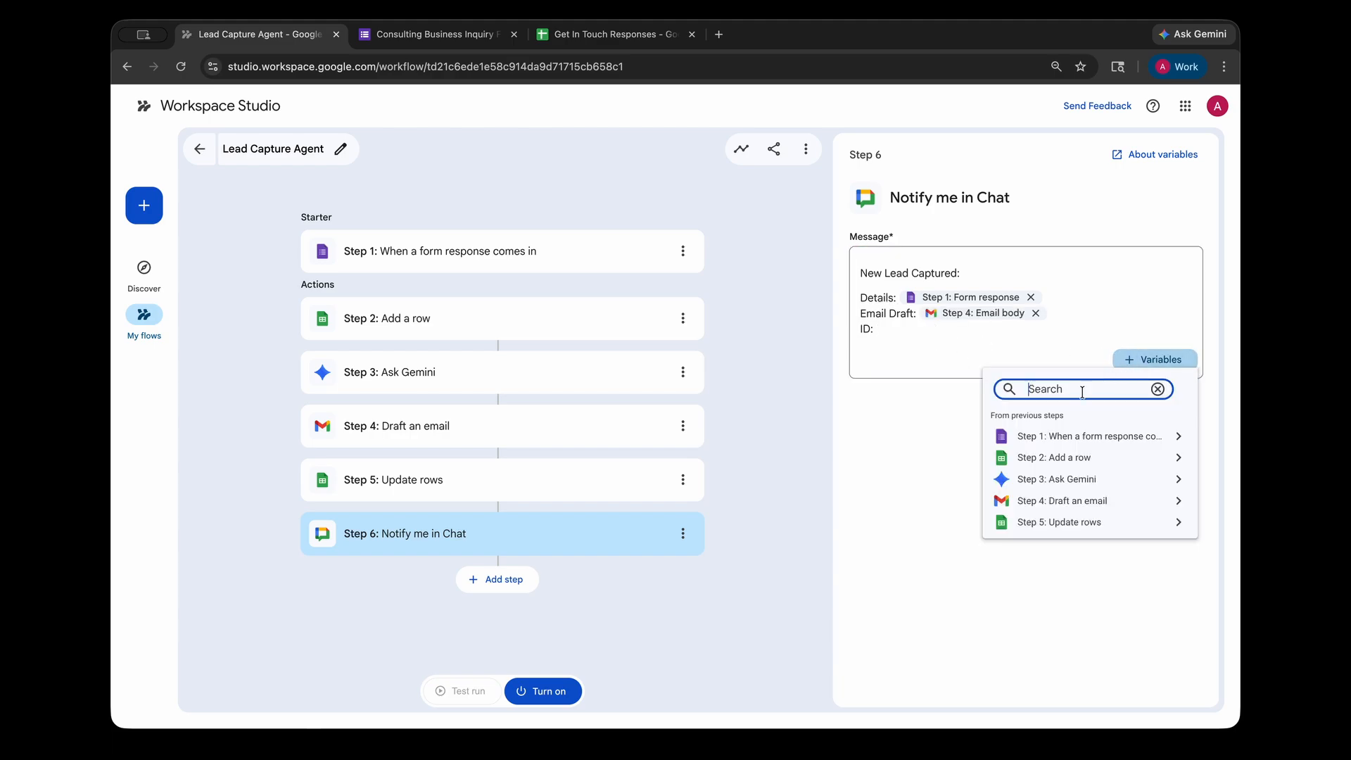
left_click(1059, 501)
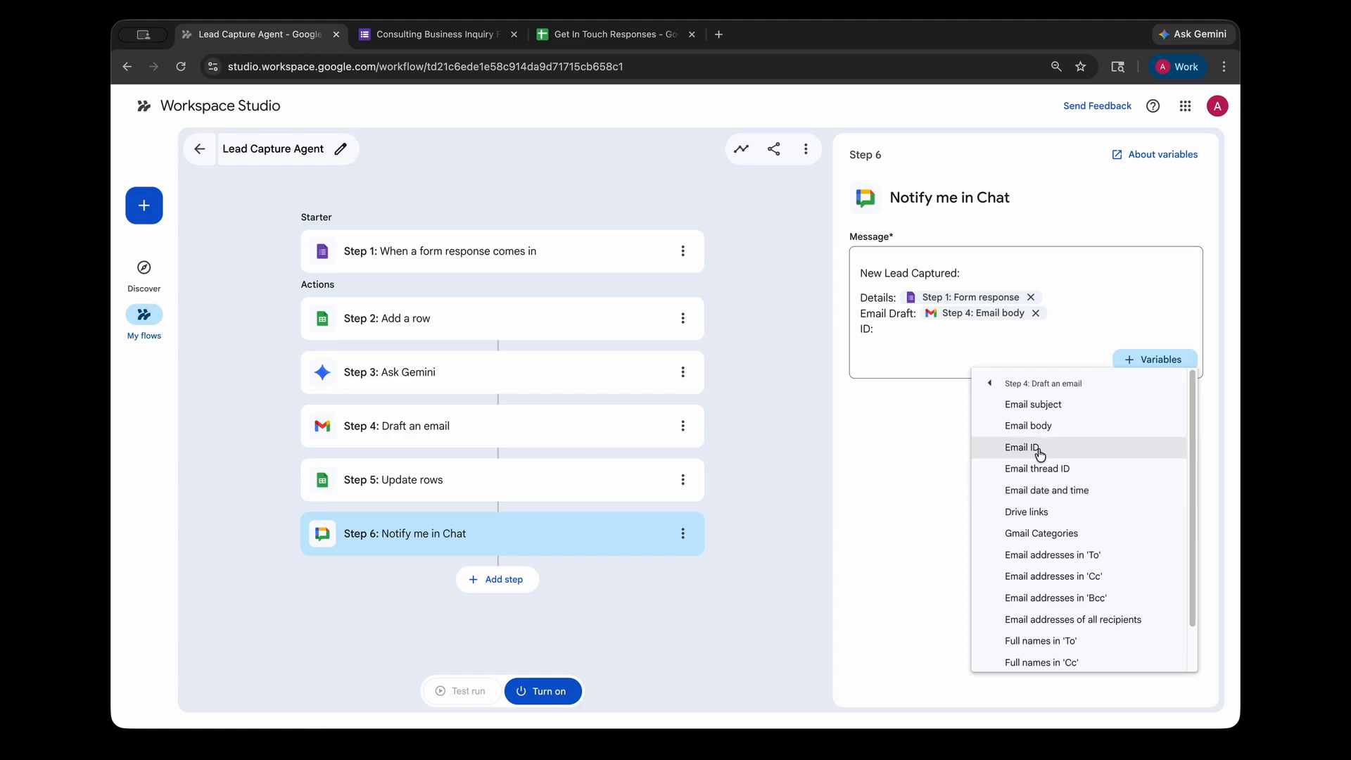
left_click(1039, 450)
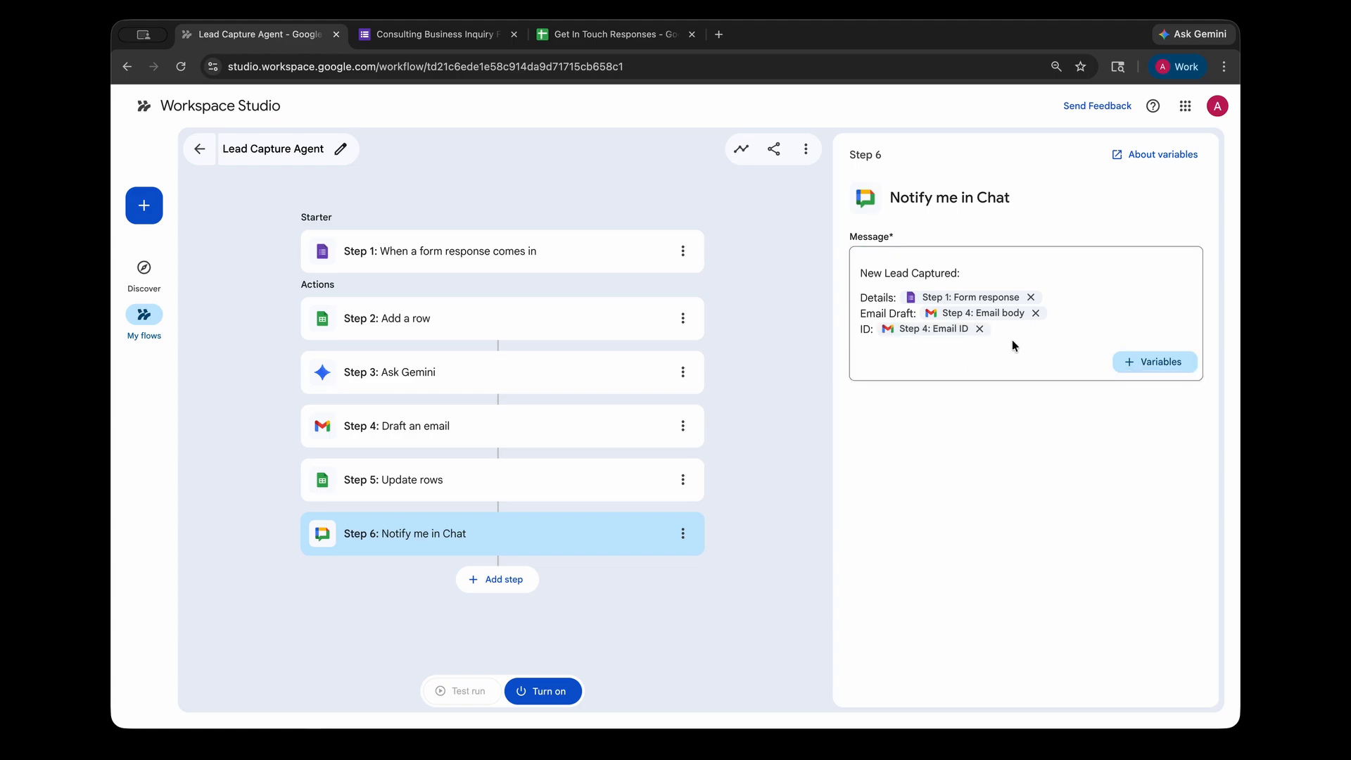
left_click(979, 354)
left_click(932, 520)
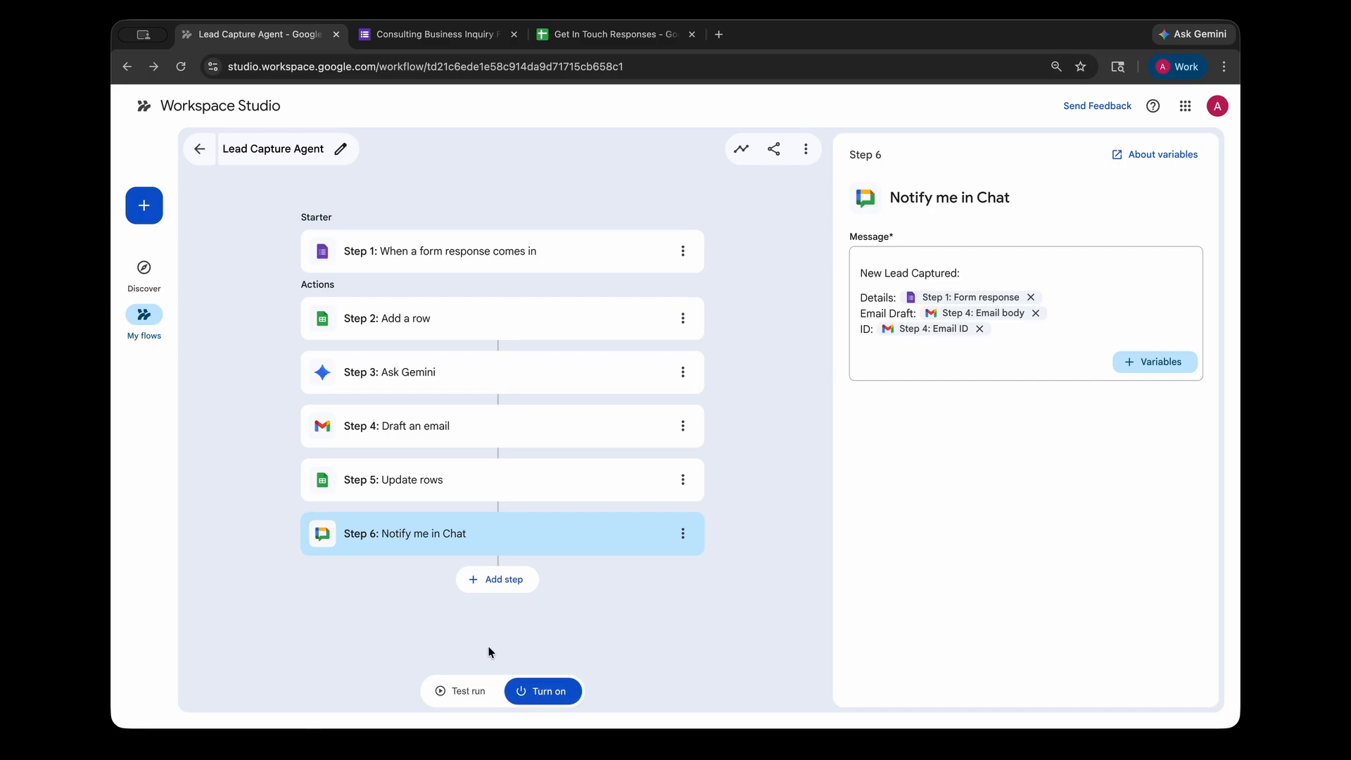
Step: Open the flow's test run setup, then switch to the Consulting Business Inquiry Form and view its submitted responses summary
left_click(457, 690)
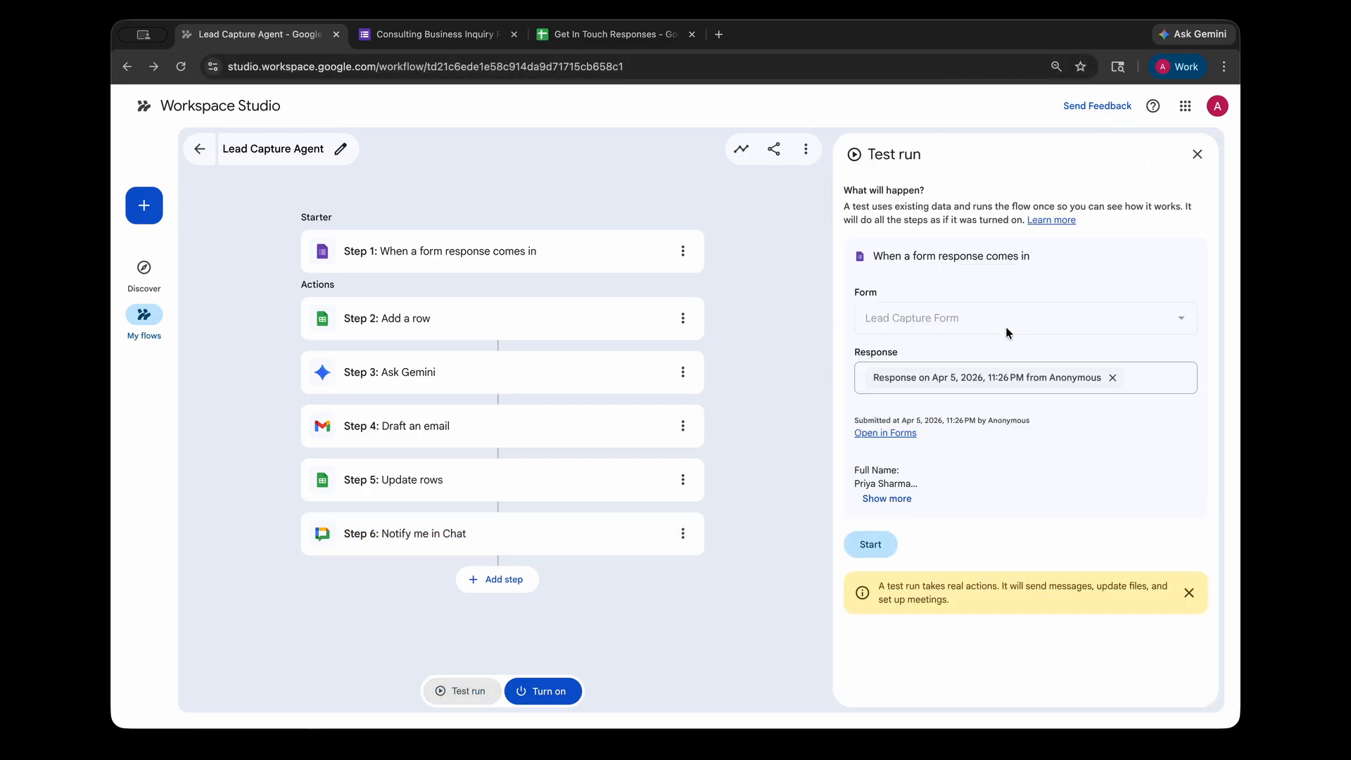
left_click(391, 34)
left_click(694, 168)
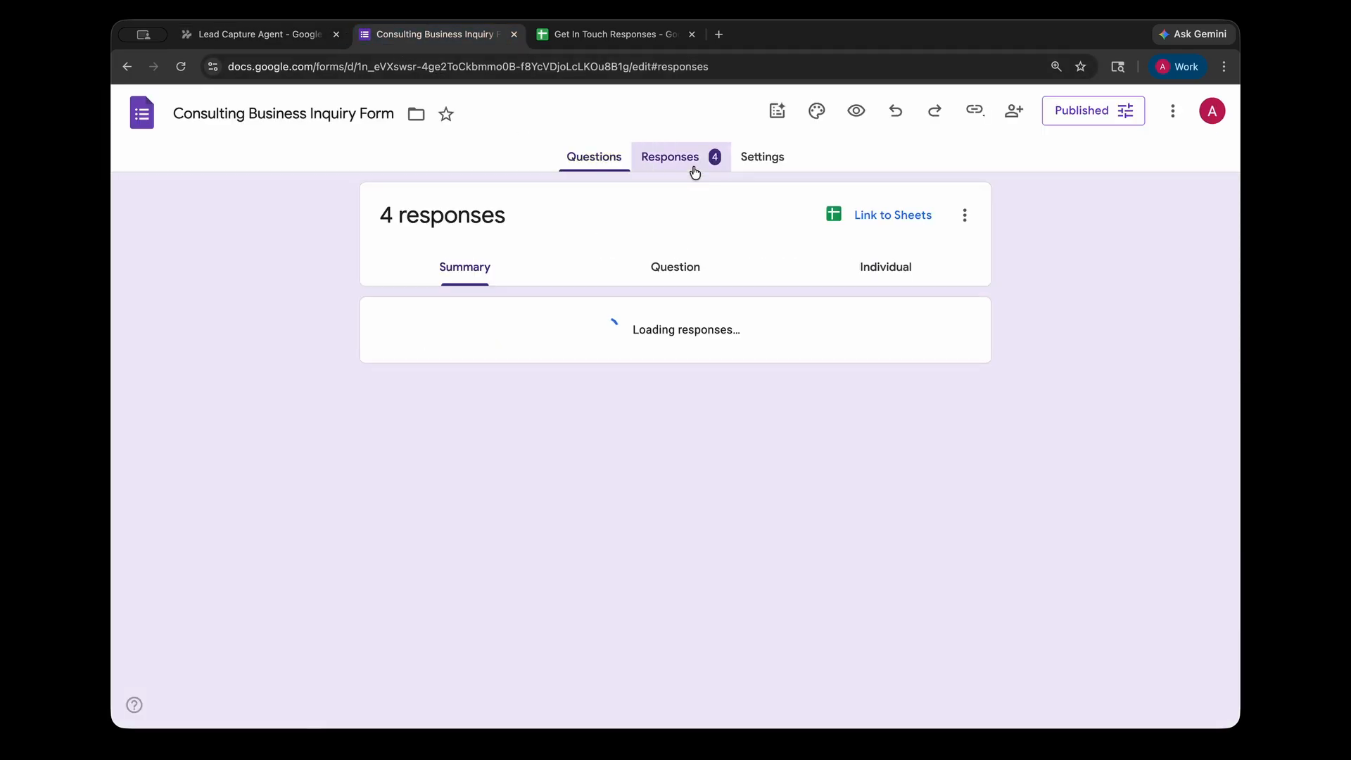
scroll(612, 469, "down", 1)
scroll(685, 491, "up", 1)
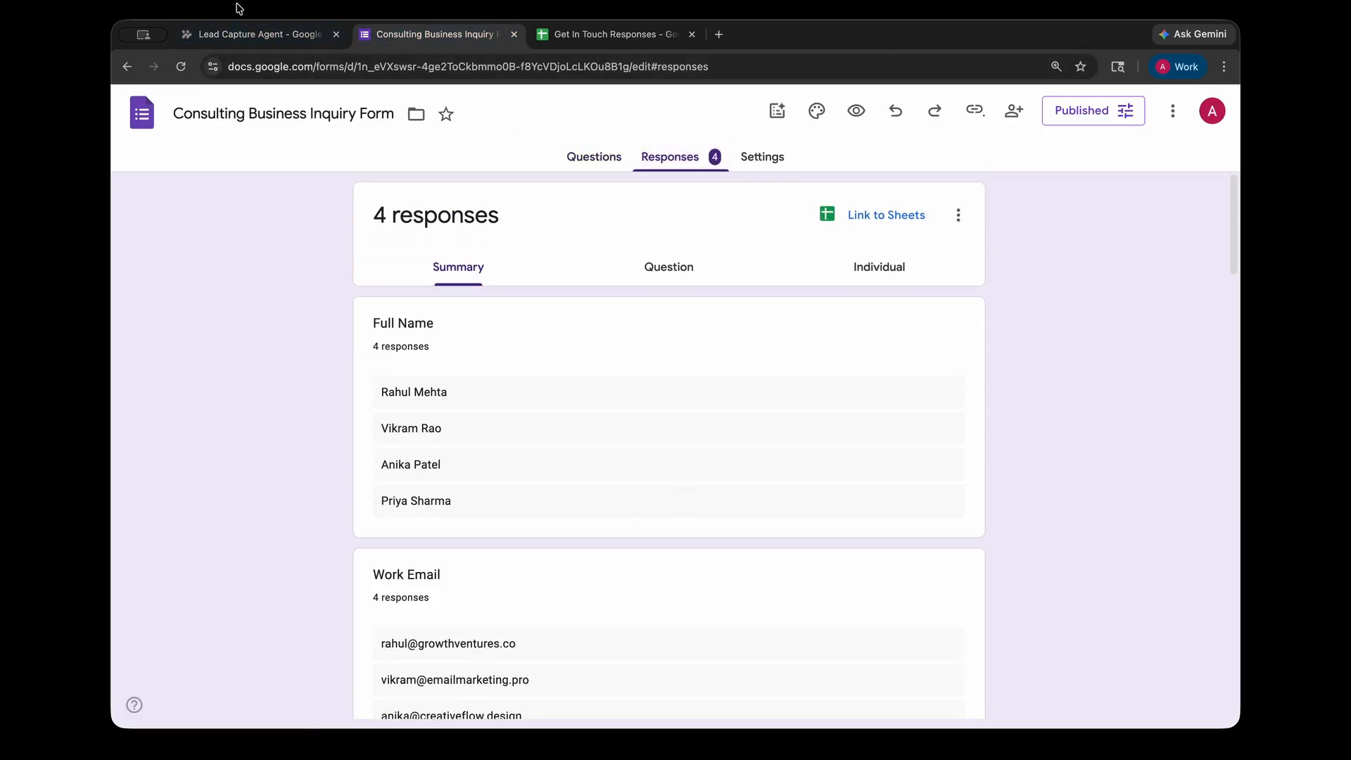
Step: Return to the Lead Capture Agent flow and choose the form response from Apr 5, 2026, 11:26 PM for the test run
left_click(246, 34)
left_click(1113, 380)
scroll(978, 422, "down", 1)
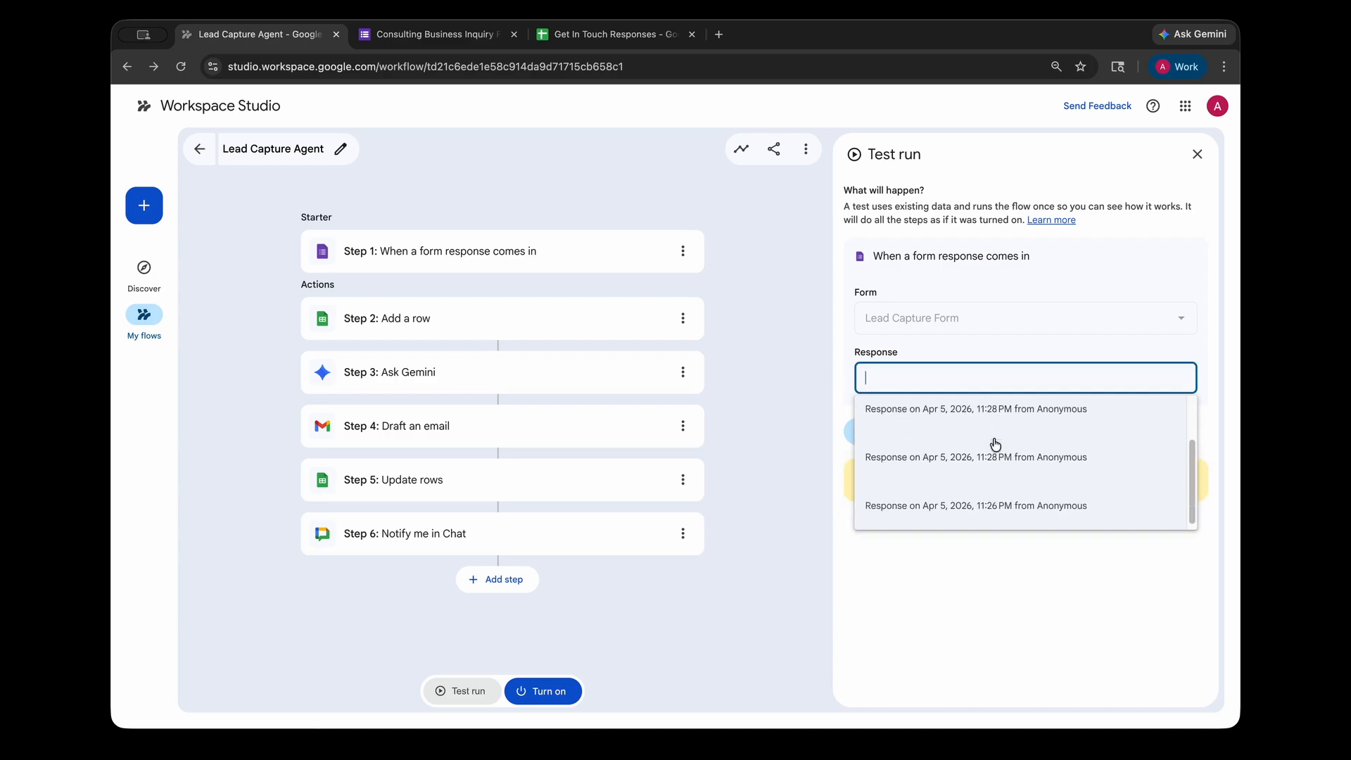
left_click(1016, 492)
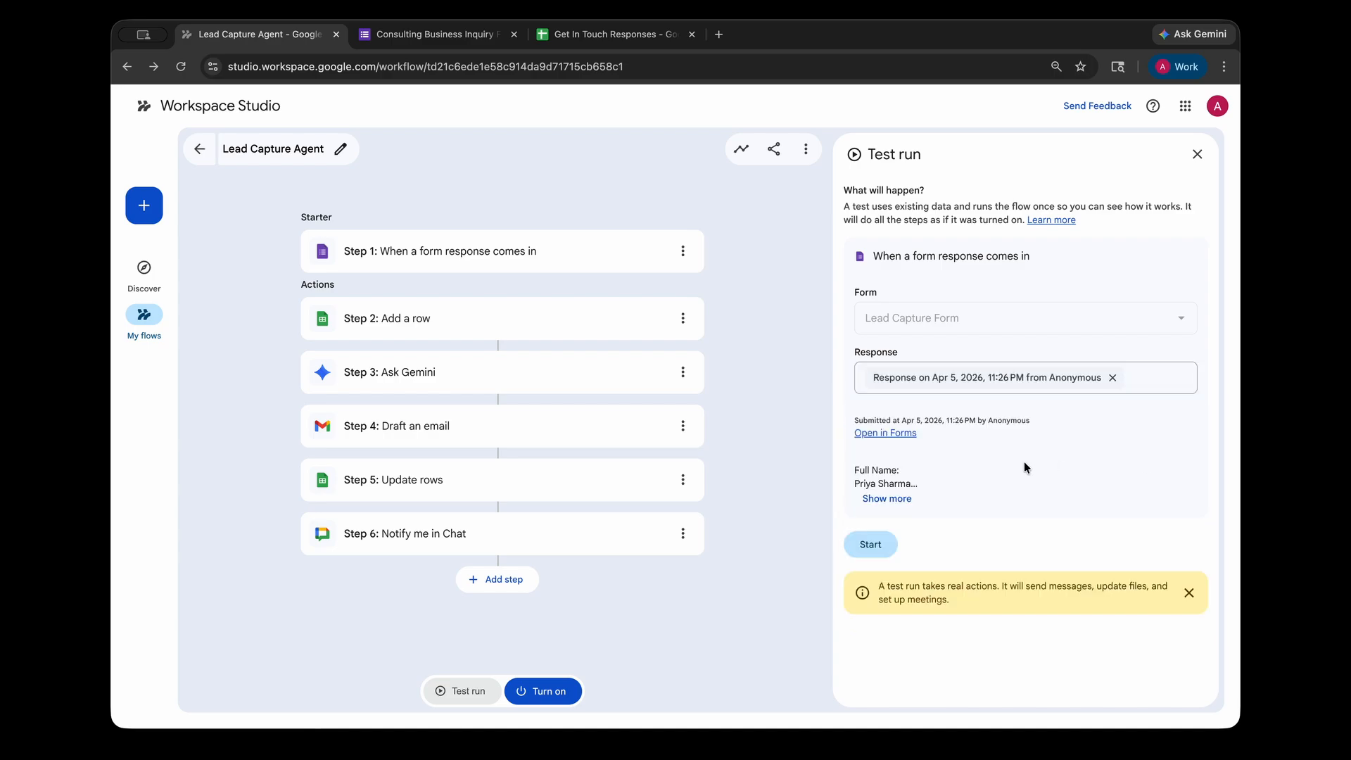
Step: Expand the chosen response's details and review all submitted fields, from Full Name down to the message describing the needs
left_click_drag(854, 421, 947, 436)
left_click(956, 441)
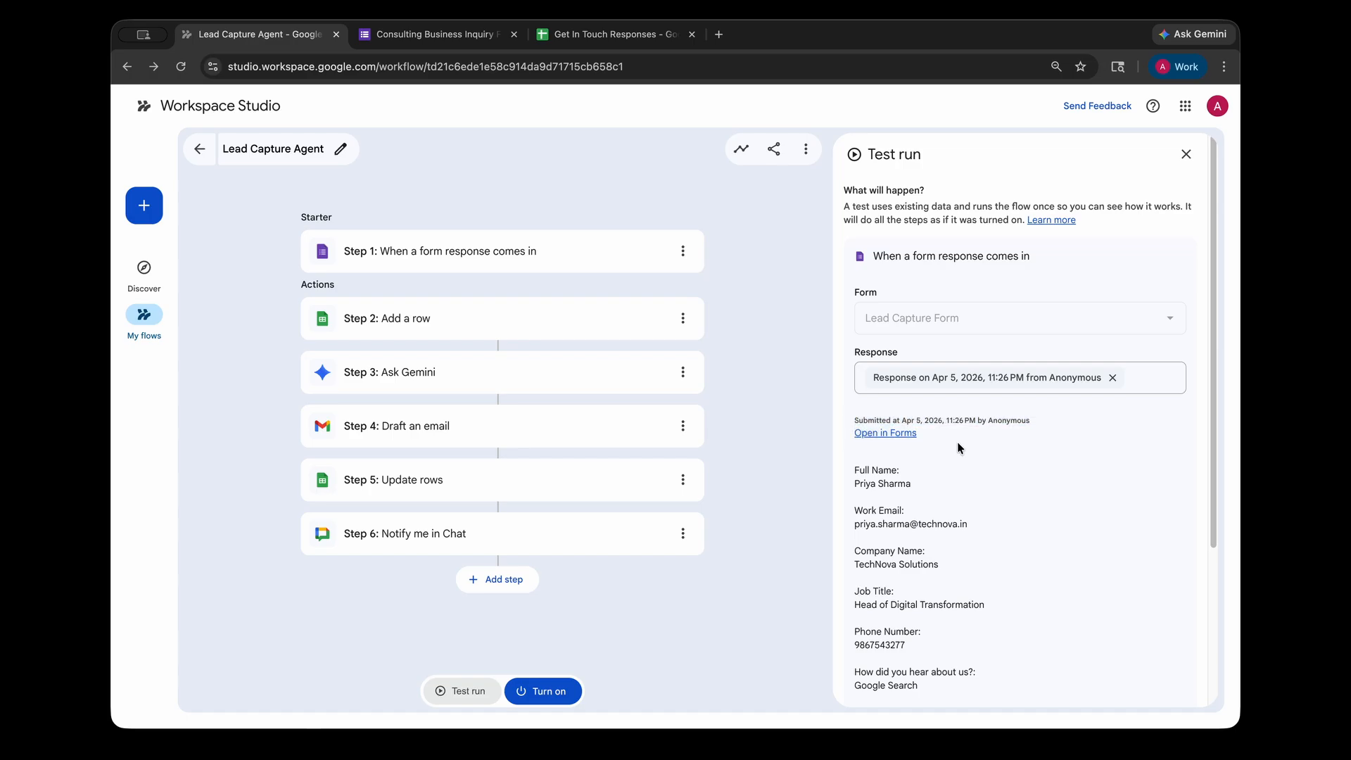
scroll(953, 441, "down", 1)
left_click_drag(860, 437, 929, 451)
left_click(928, 454)
scroll(936, 422, "down", 4)
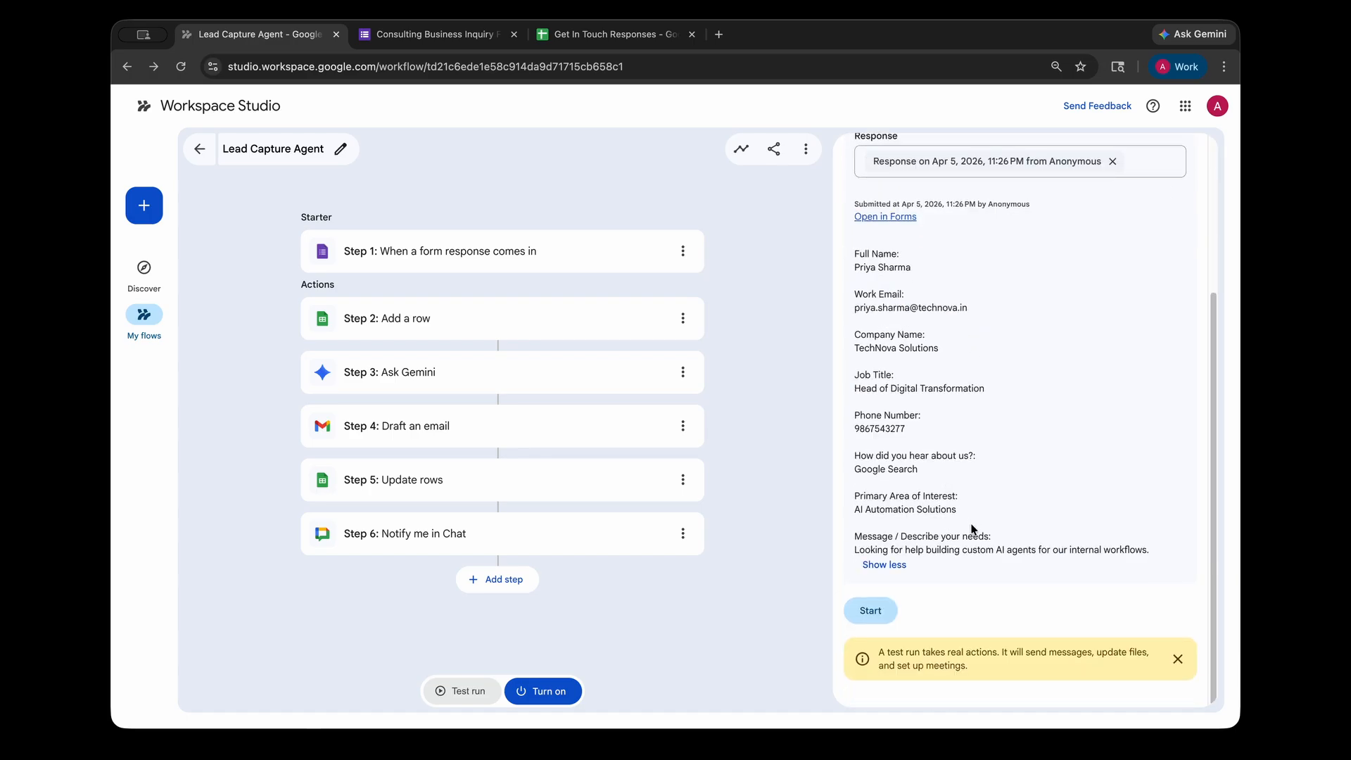
Step: Dismiss the notice about test runs taking real actions and start the test run
left_click(1178, 658)
left_click(888, 614)
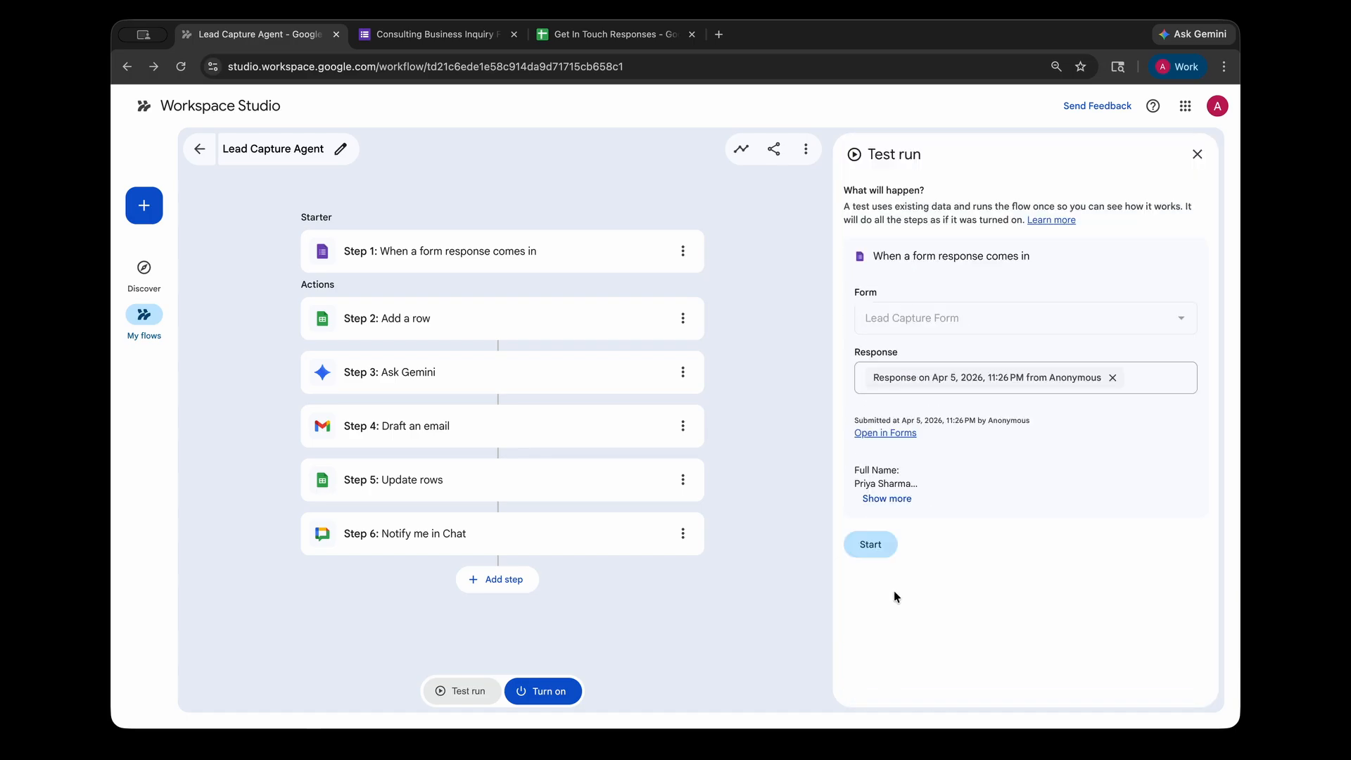
left_click(881, 548)
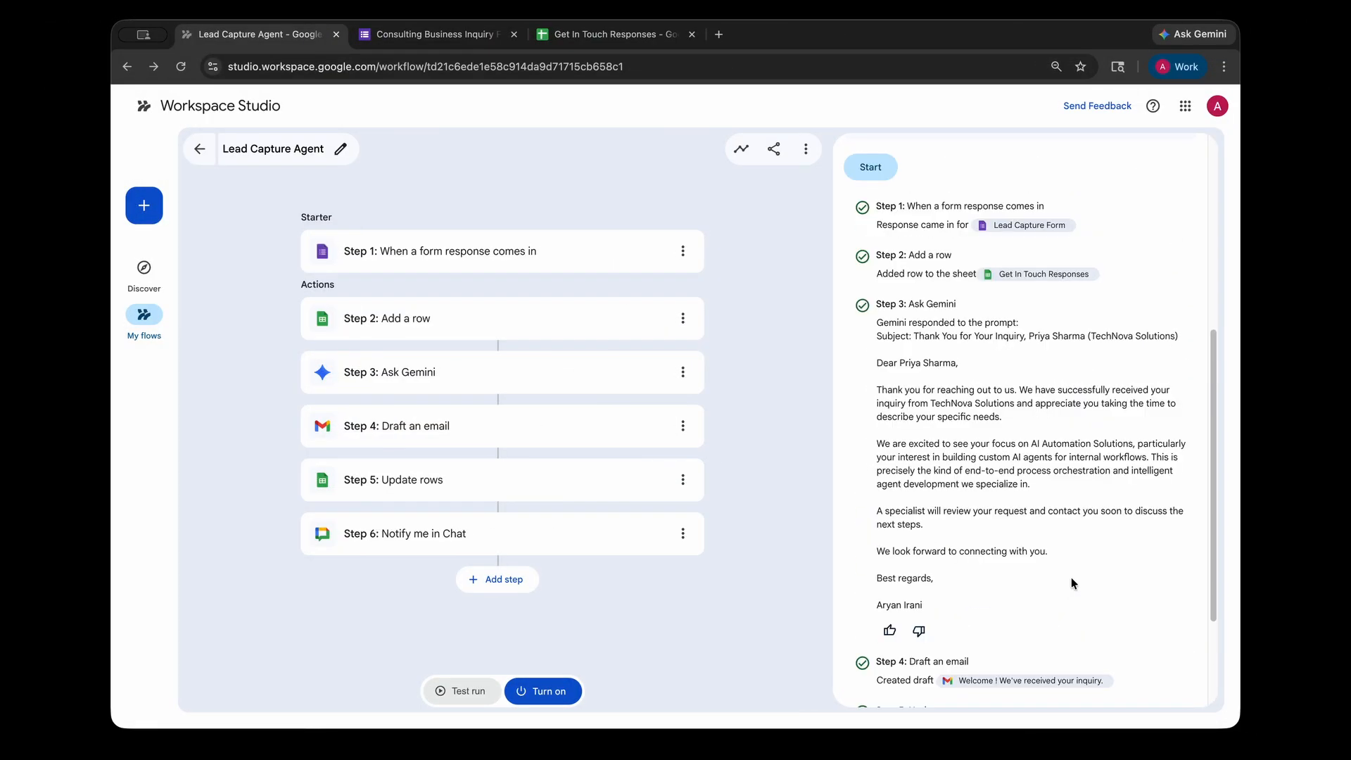
Step: Review the test run results for each flow step, including the added sheet row and the Gemini-written email text
scroll(1070, 577, "down", 5)
scroll(869, 375, "up", 6)
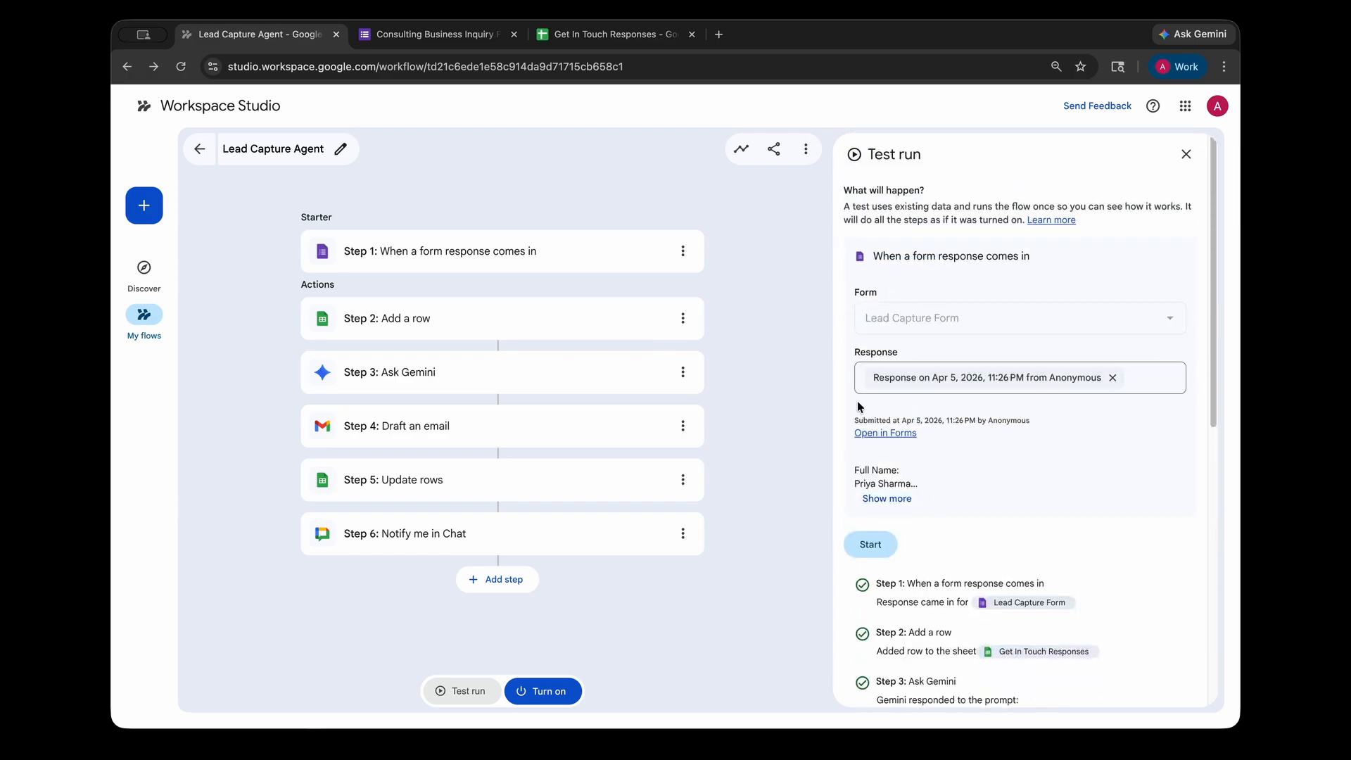
left_click_drag(882, 587, 1100, 602)
left_click(1112, 609)
scroll(981, 585, "down", 3)
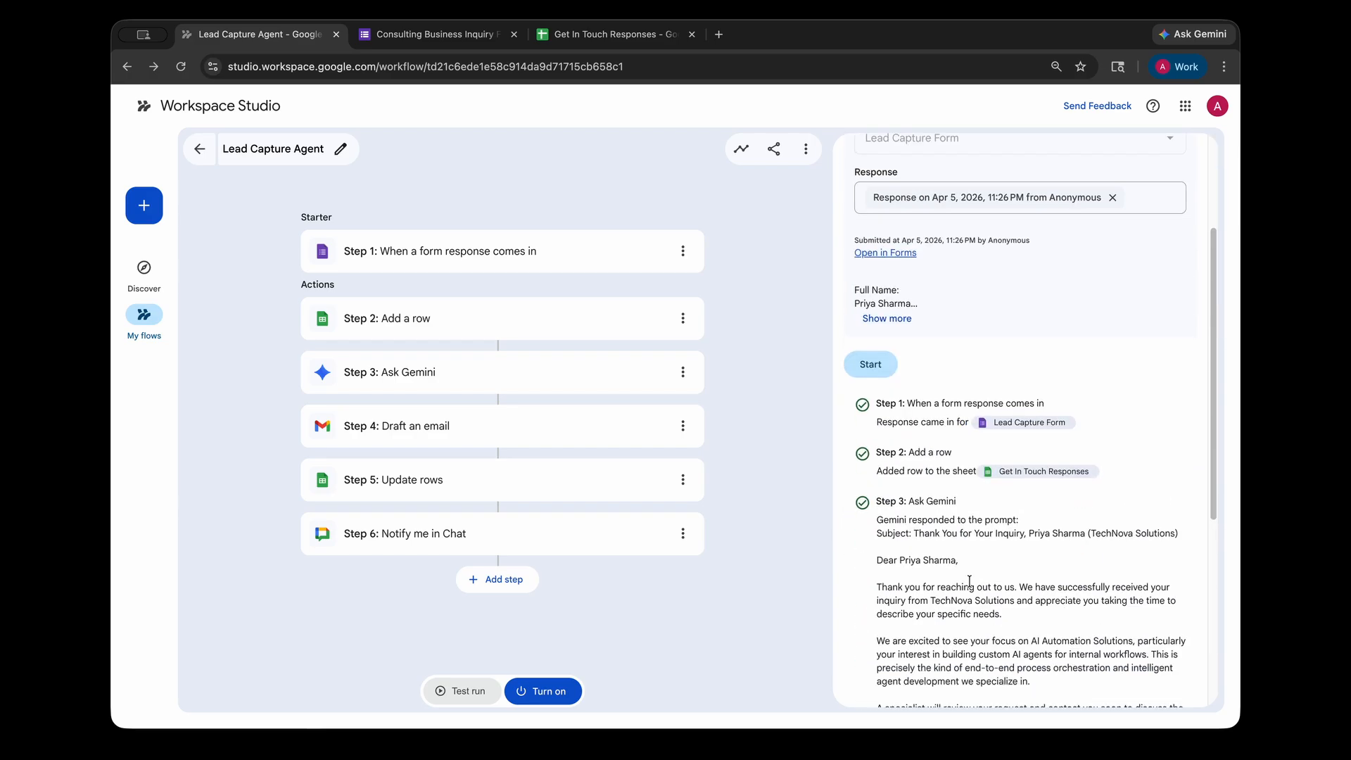
scroll(988, 474, "down", 5)
scroll(985, 478, "up", 7)
scroll(978, 493, "down", 3)
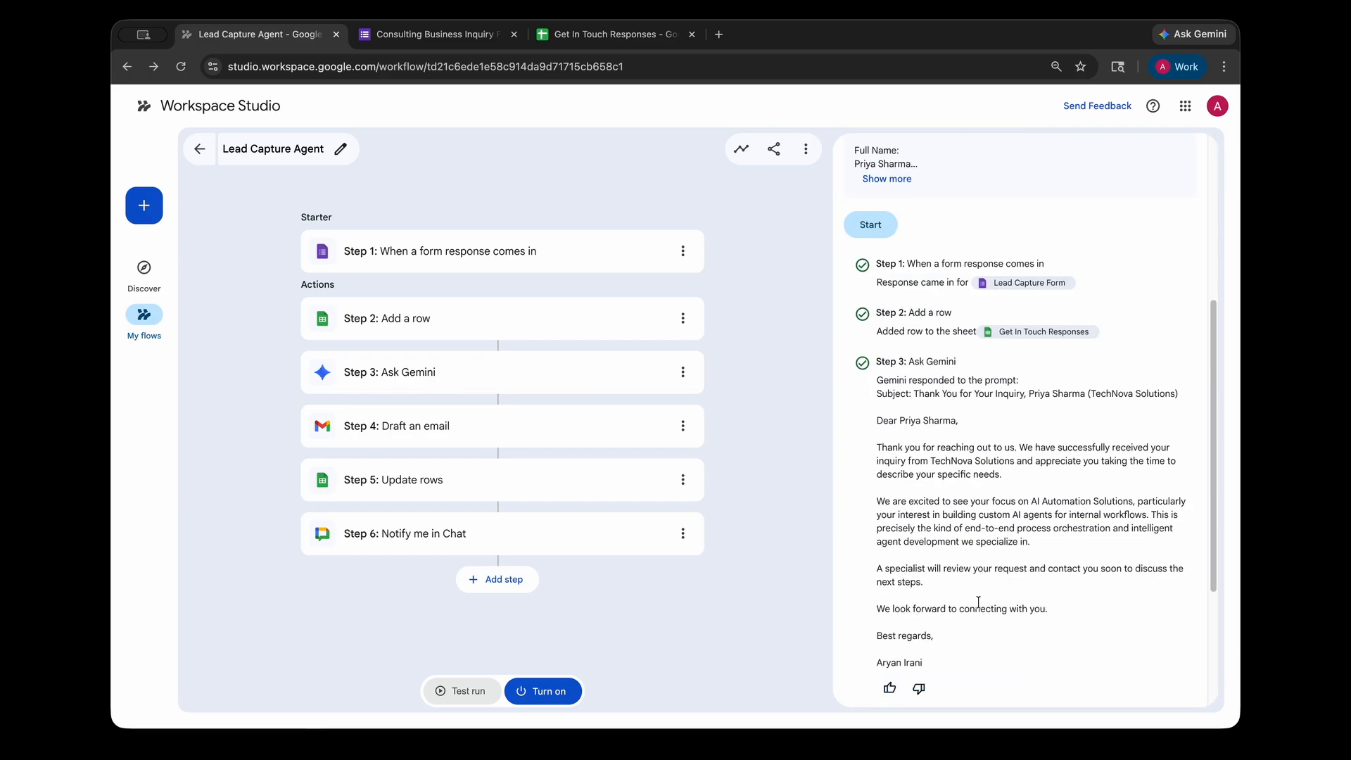
Step: Switch to the Get In Touch Responses sheet and check the new lead's row, including its Lead Status and Welcome Email Sent cells
left_click(607, 33)
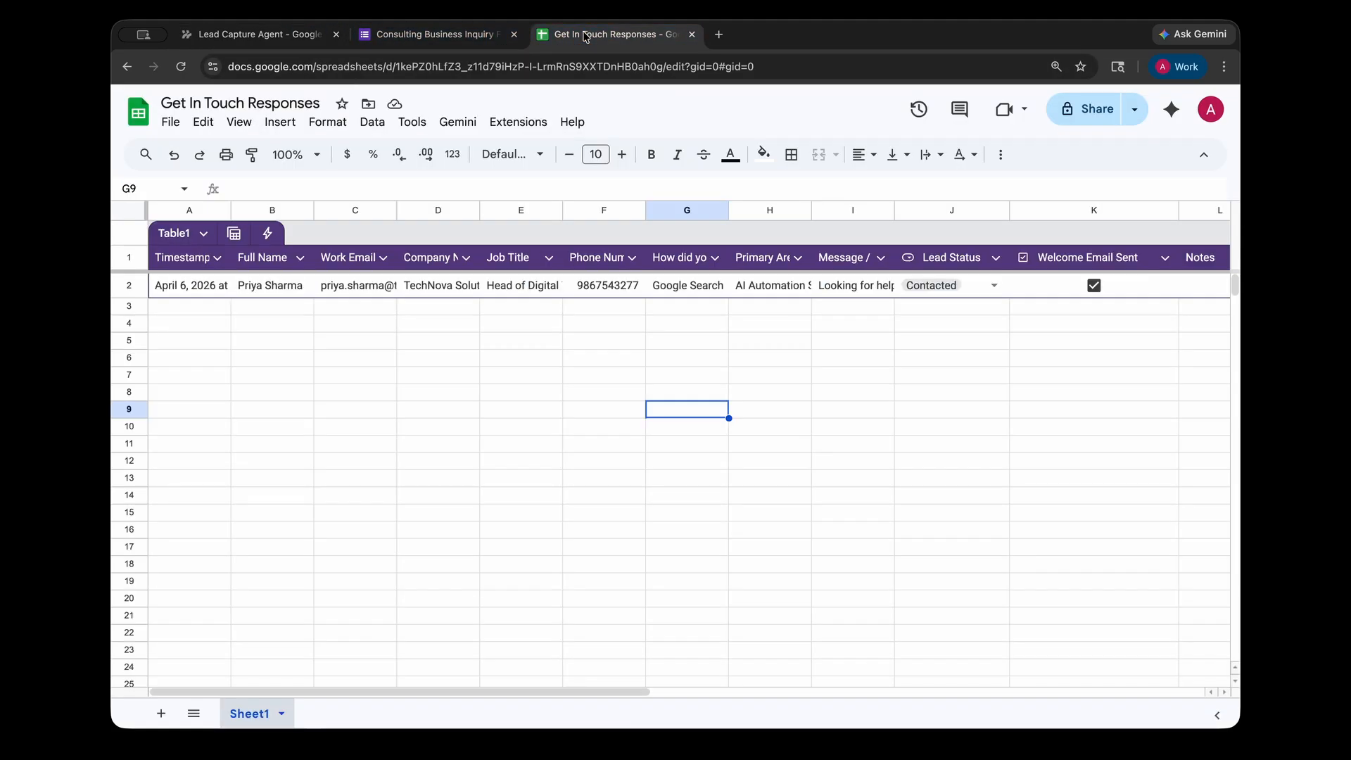
left_click(204, 293)
left_click_drag(271, 289, 957, 285)
left_click(976, 285)
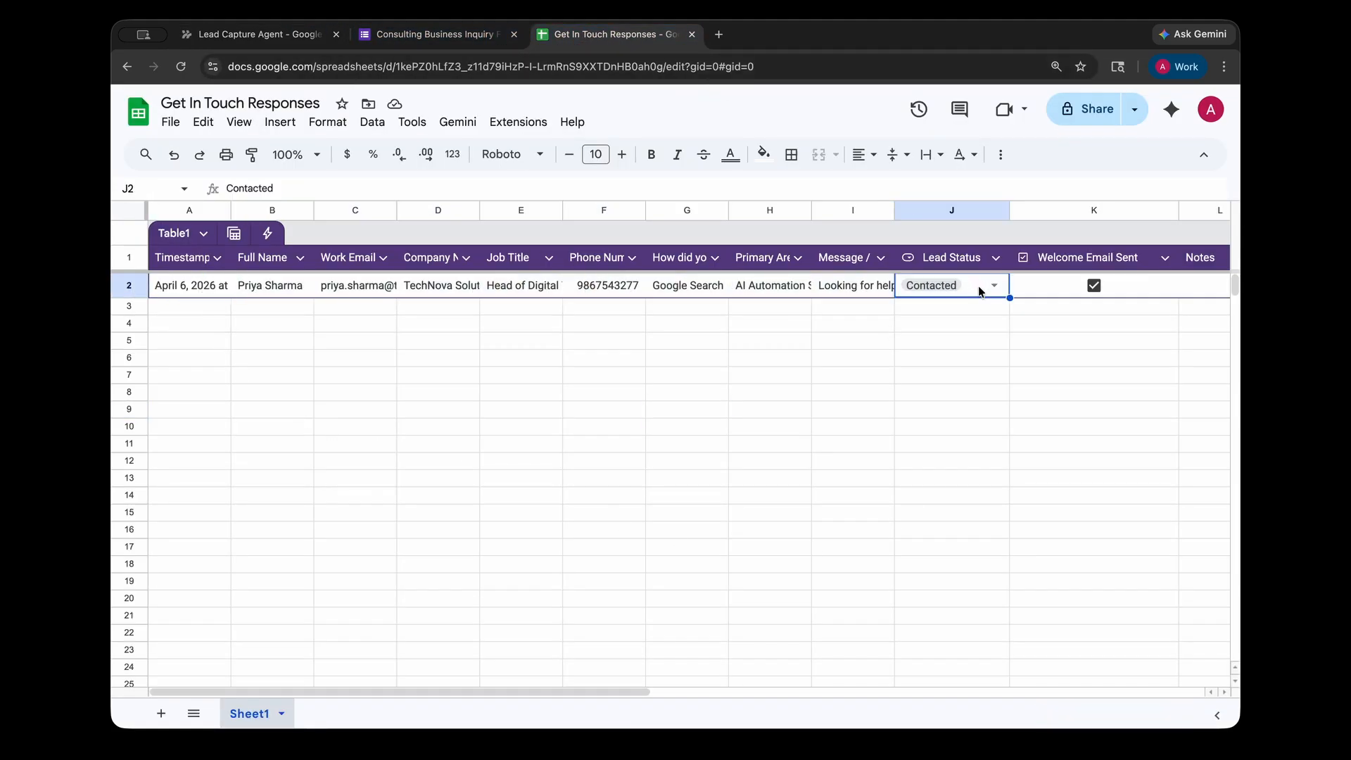
scroll(915, 285, "right", 5)
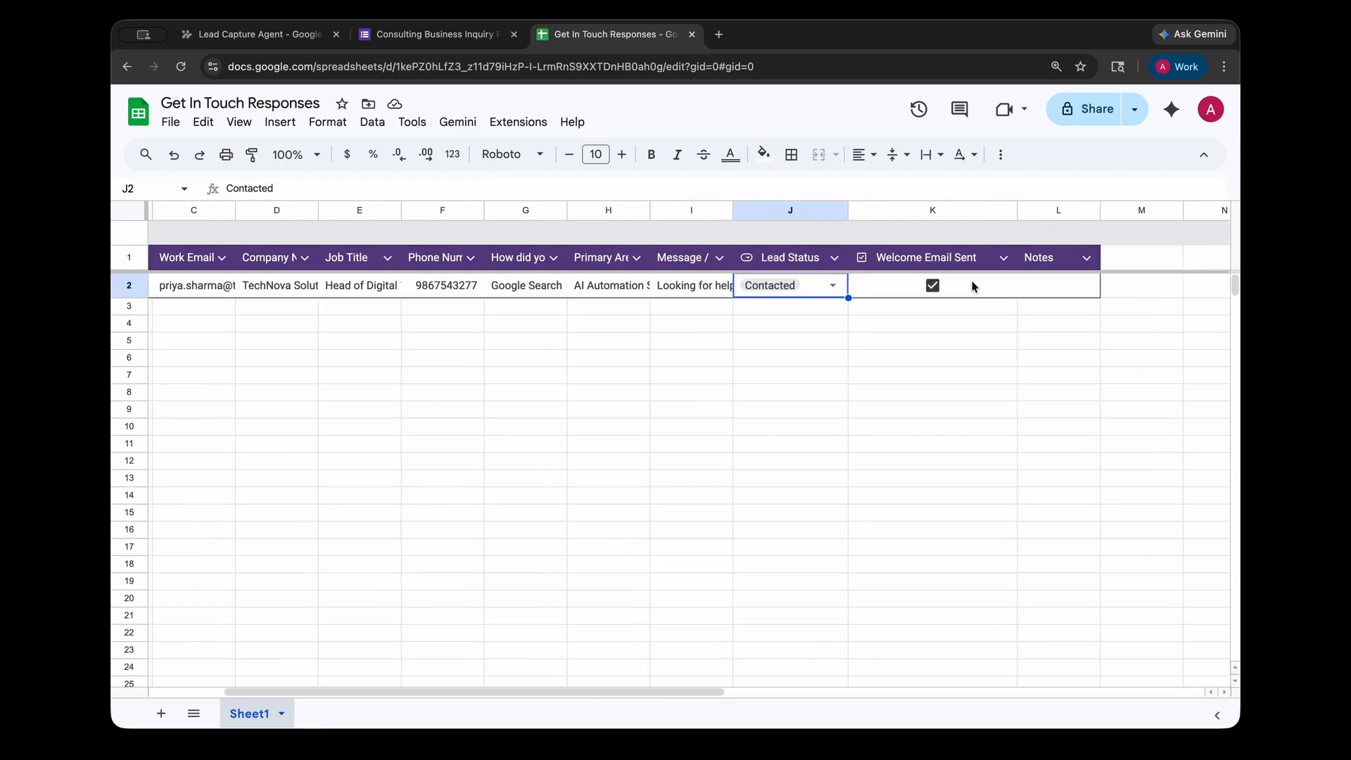
left_click(973, 285)
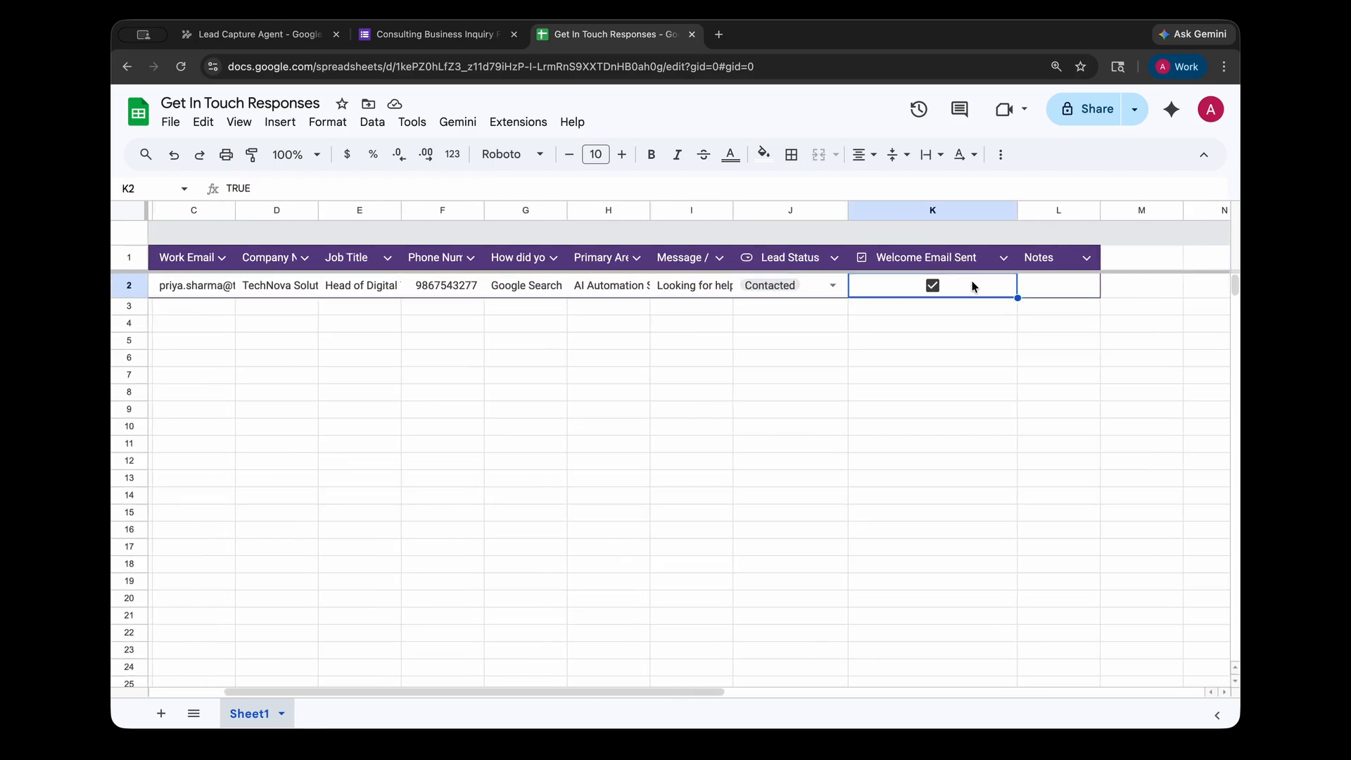
Step: Open chat.google.com in a new tab, open the newest Lead Capture Agent conversation and check for the flow's notification
left_click(718, 34)
type("ch")
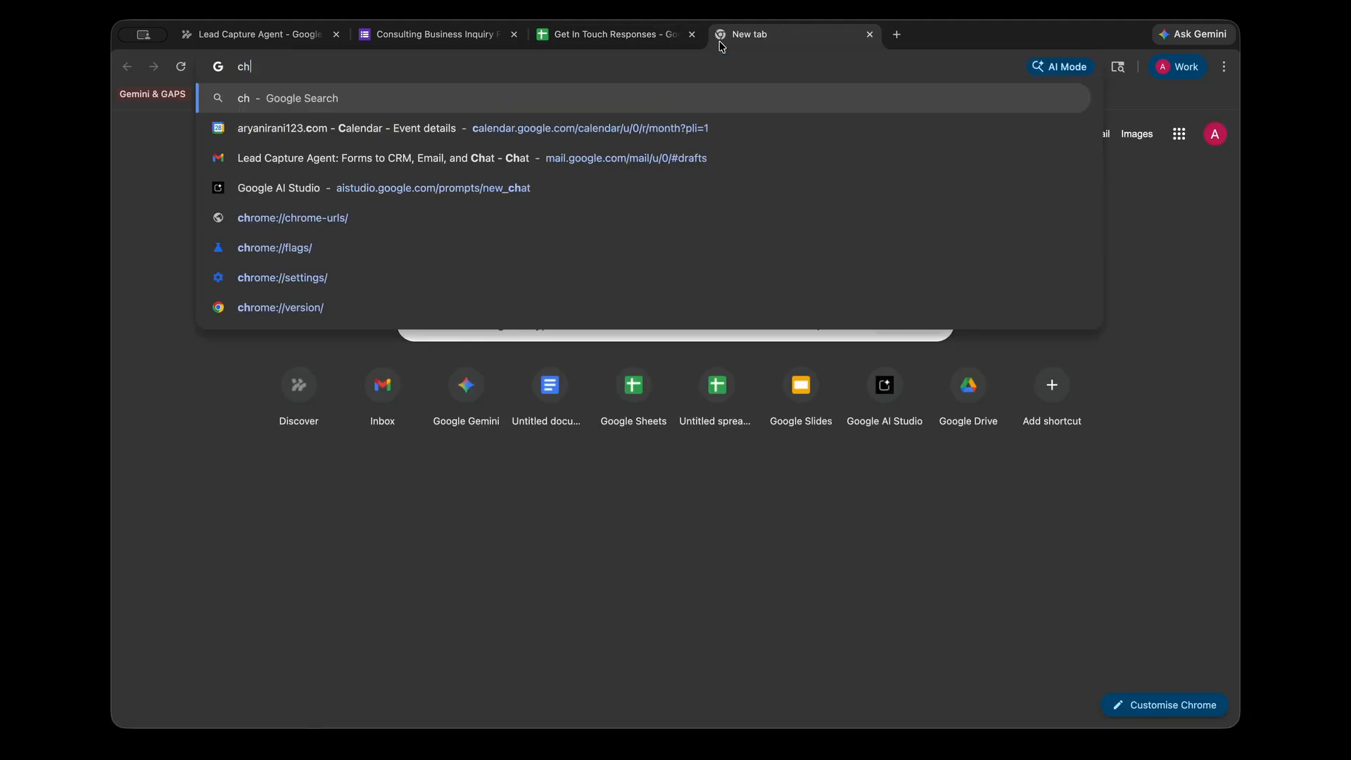
type("at.google.com")
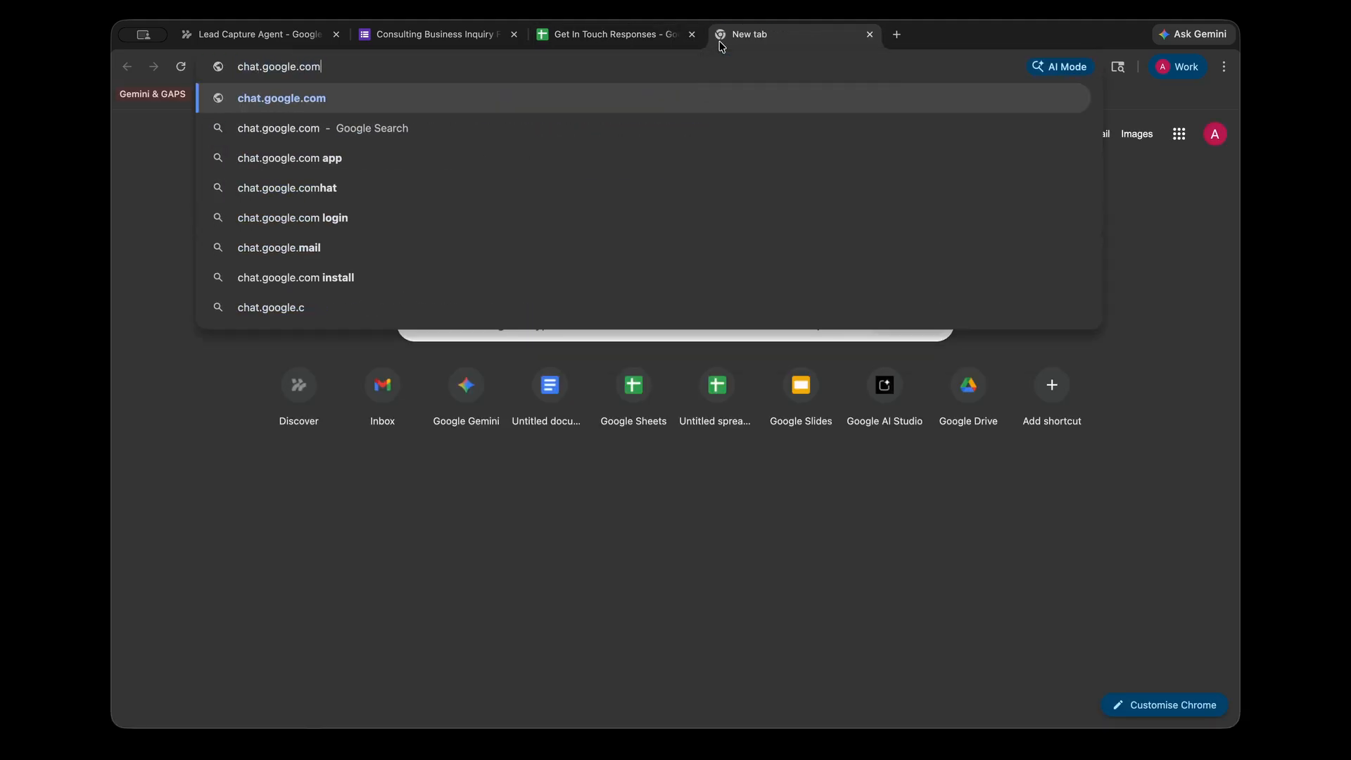
key("Return")
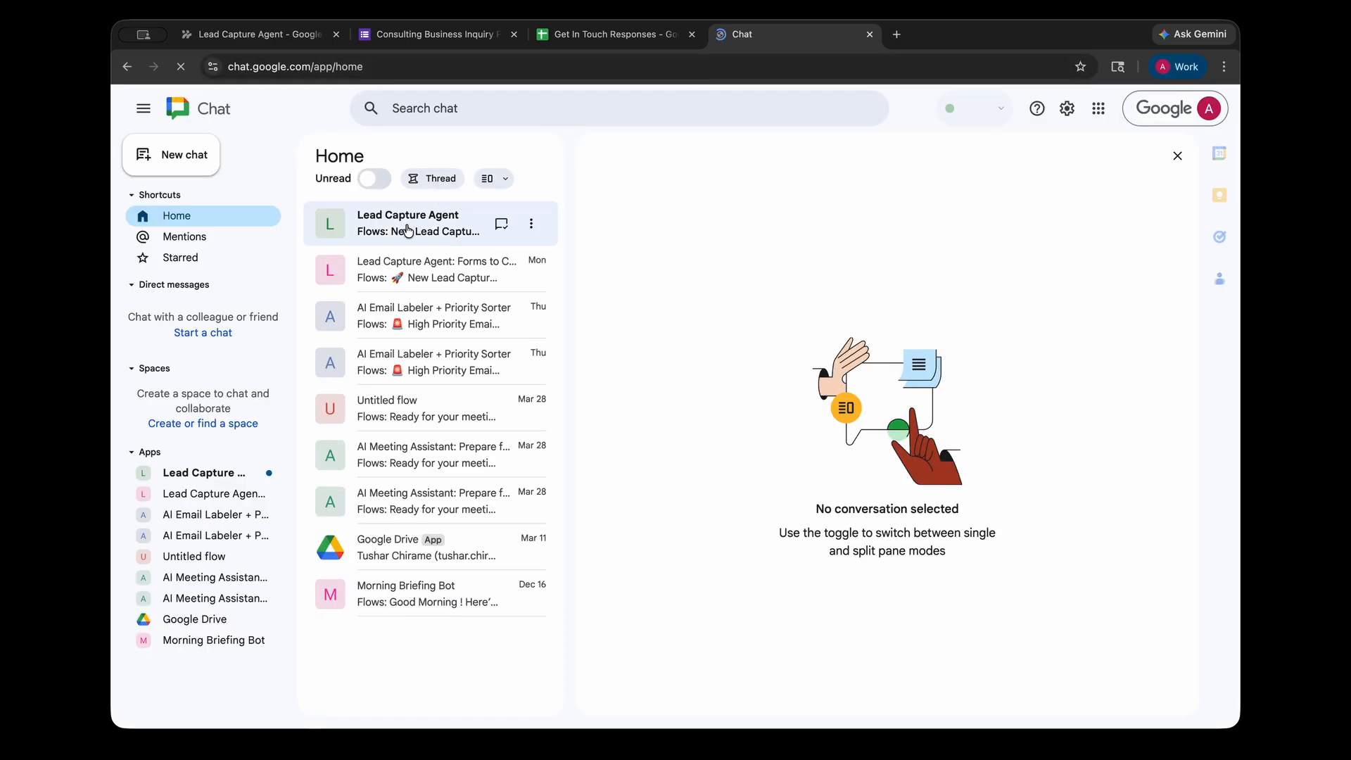
left_click(416, 224)
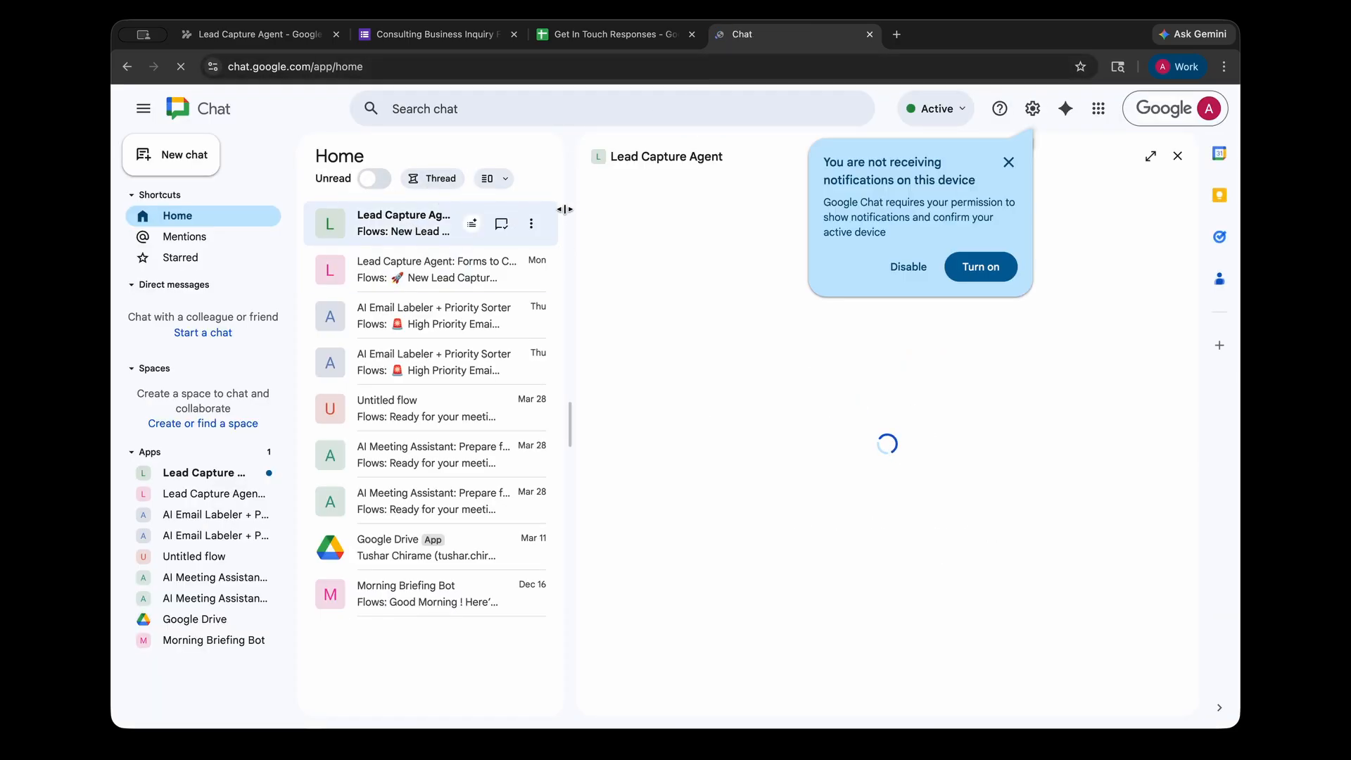
left_click(976, 165)
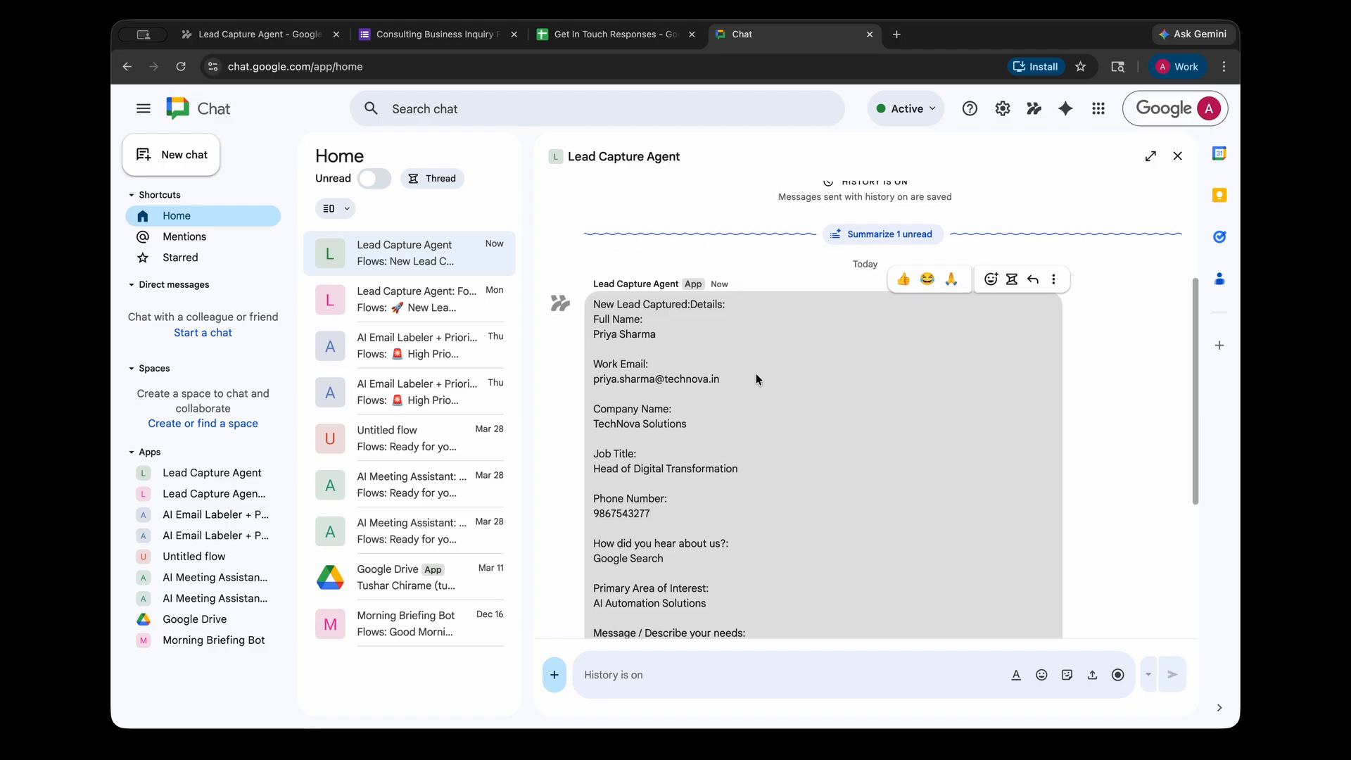
Step: Examine the New Lead Captured message in Chat, checking its lead details, Email Draft text and ID line
left_click_drag(579, 296, 689, 331)
left_click(713, 324)
scroll(713, 324, "down", 5)
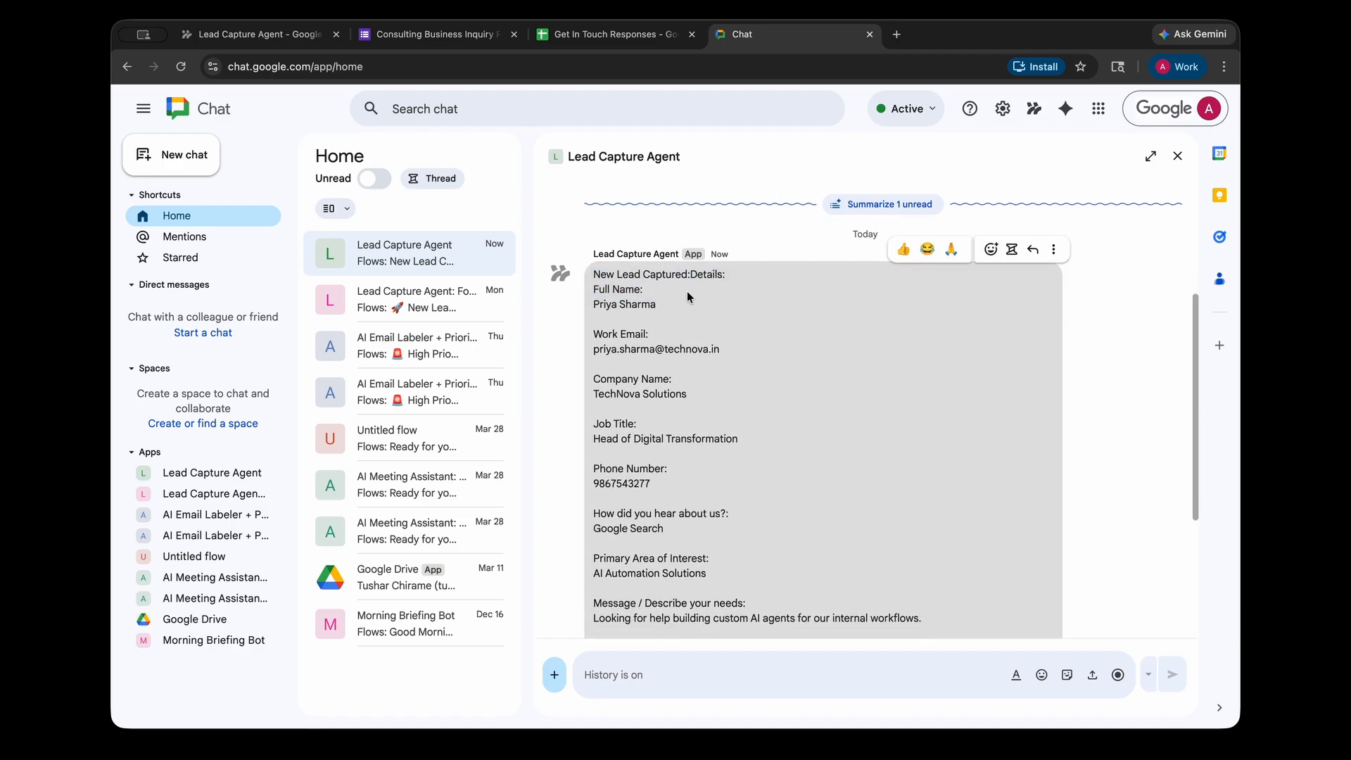
left_click_drag(591, 427, 595, 459)
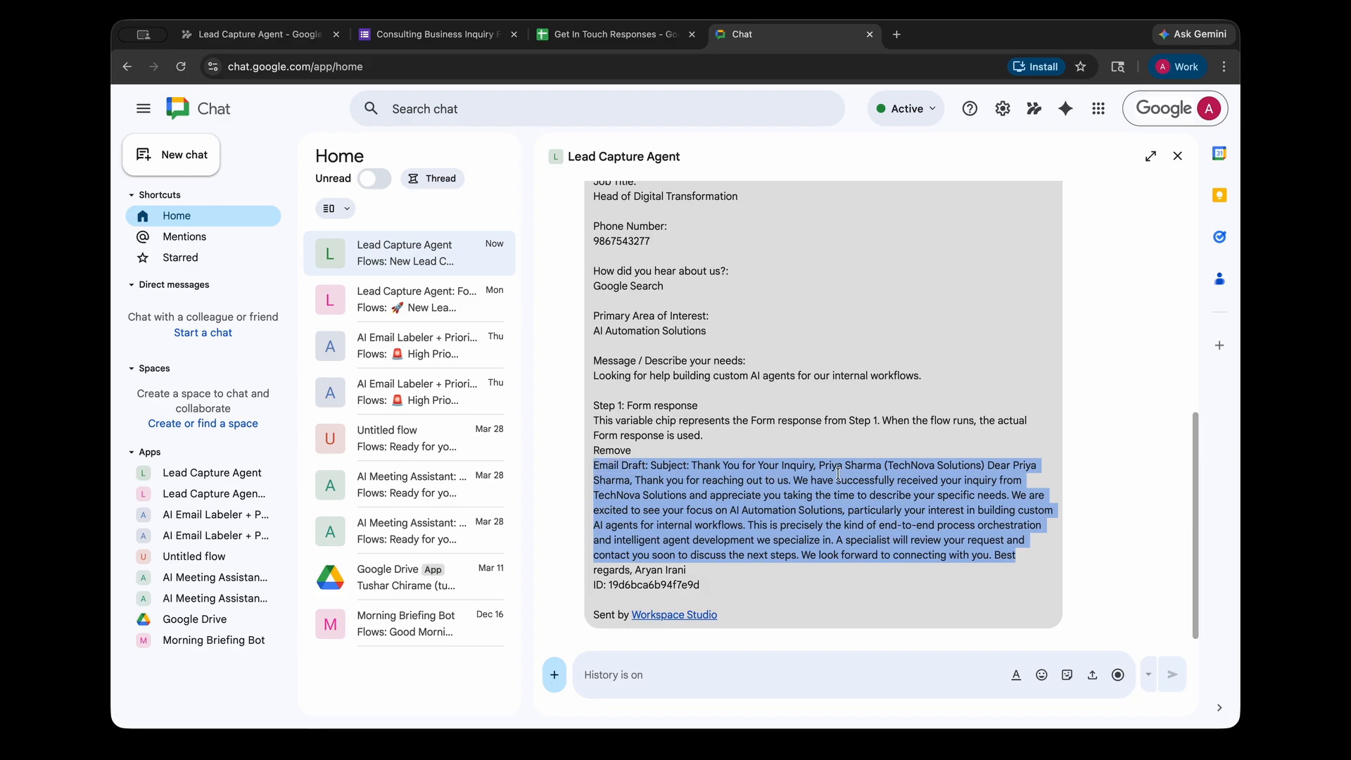
left_click(694, 598)
double_click(681, 587)
left_click(782, 591)
scroll(796, 570, "up", 1)
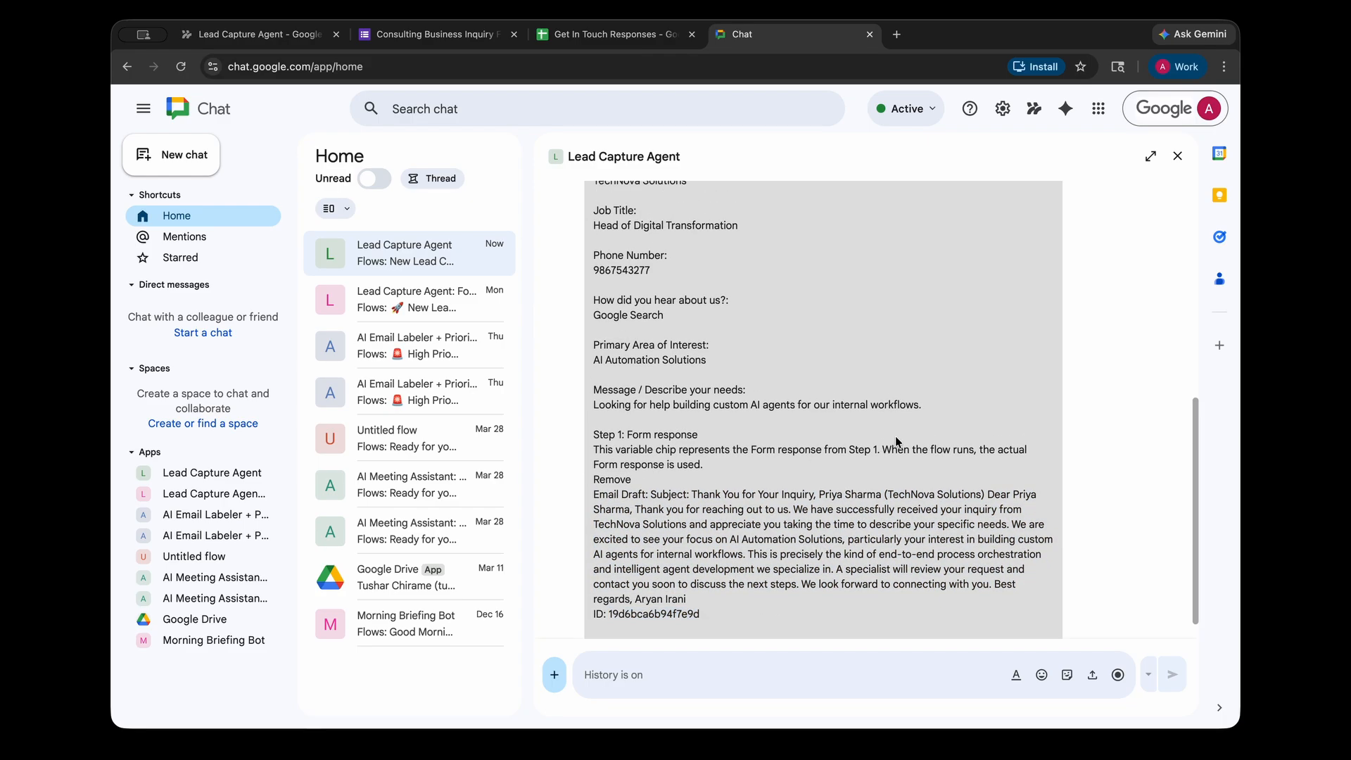